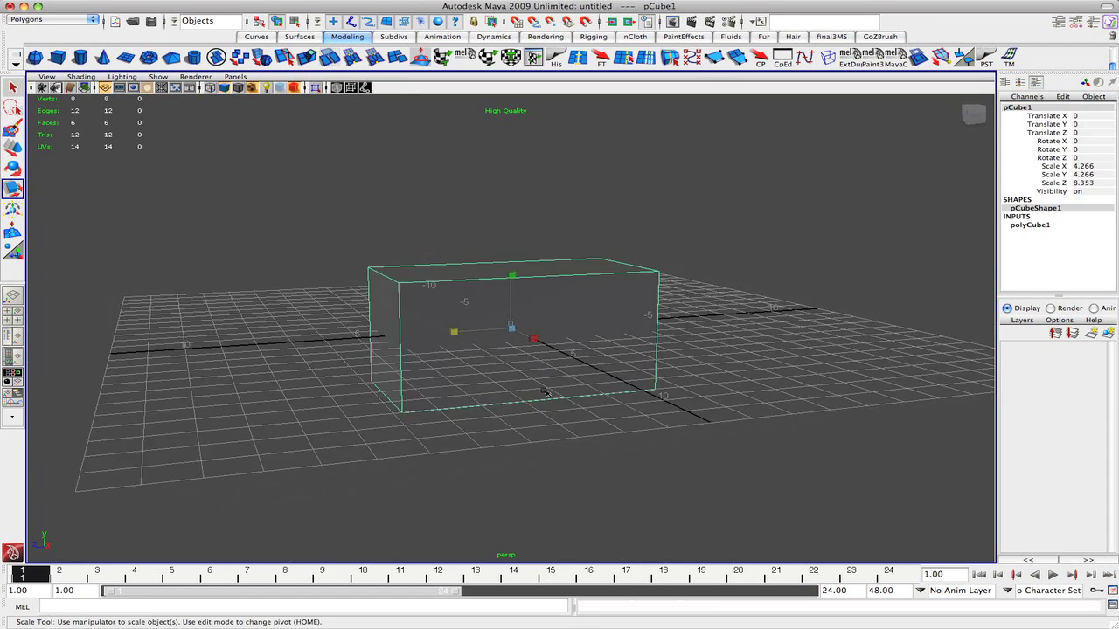
Split pCube1 with a new edge loop and move the loop into place
left_click_drag(515, 327, 469, 327)
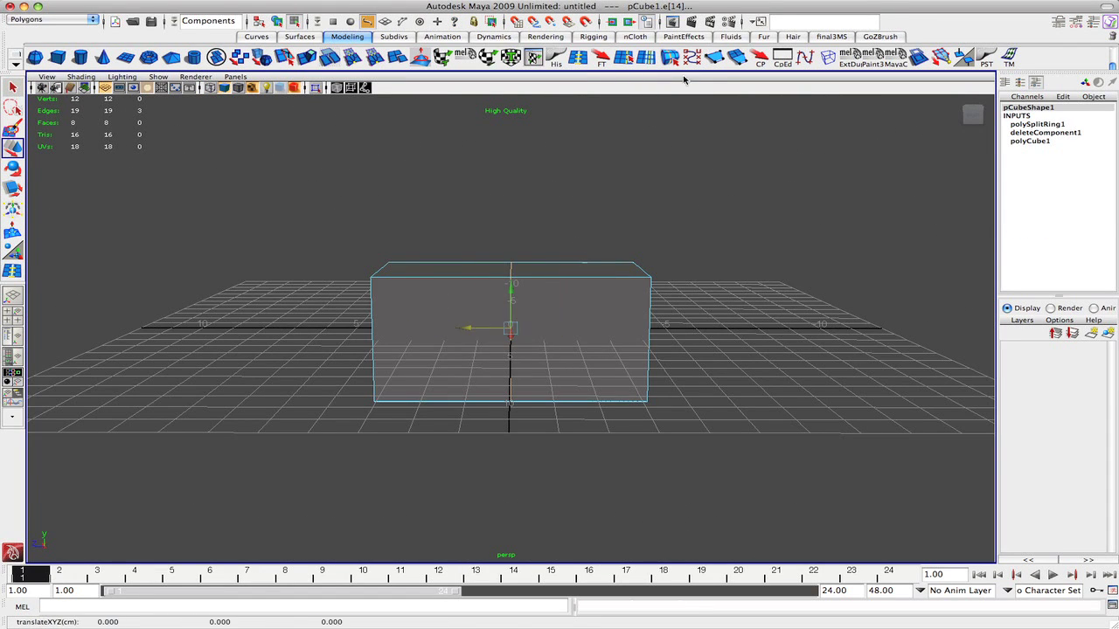
key("q")
left_click_drag(509, 283, 602, 315, "alt")
left_click(559, 319)
key("w")
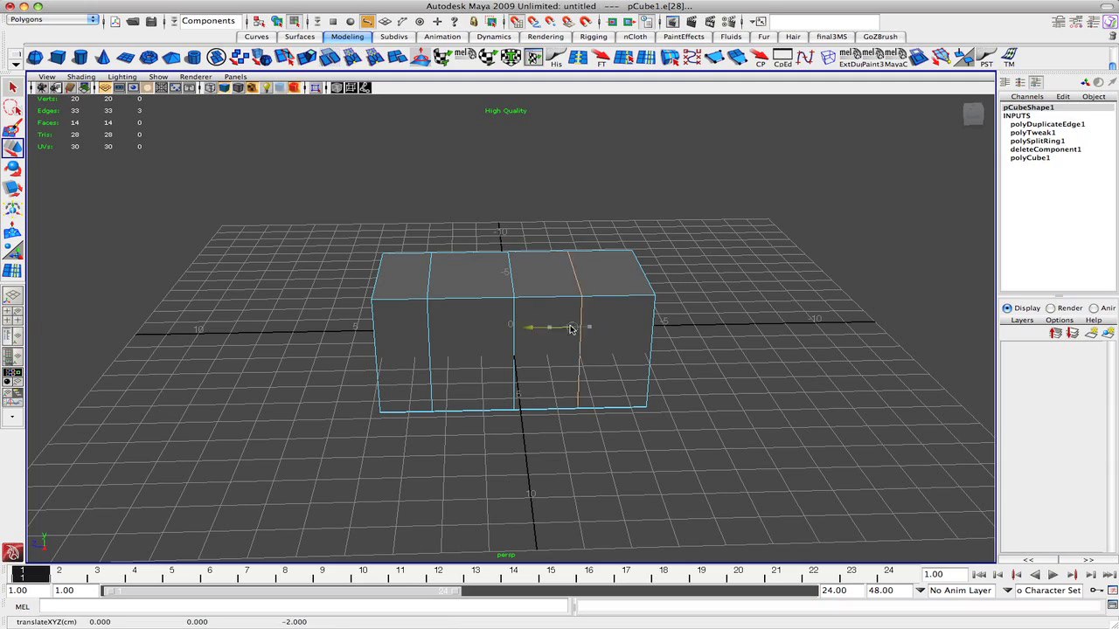
left_click_drag(390, 334, 692, 182, "alt")
Insert two more edge loops around the box and position them
left_click(607, 317)
key("w")
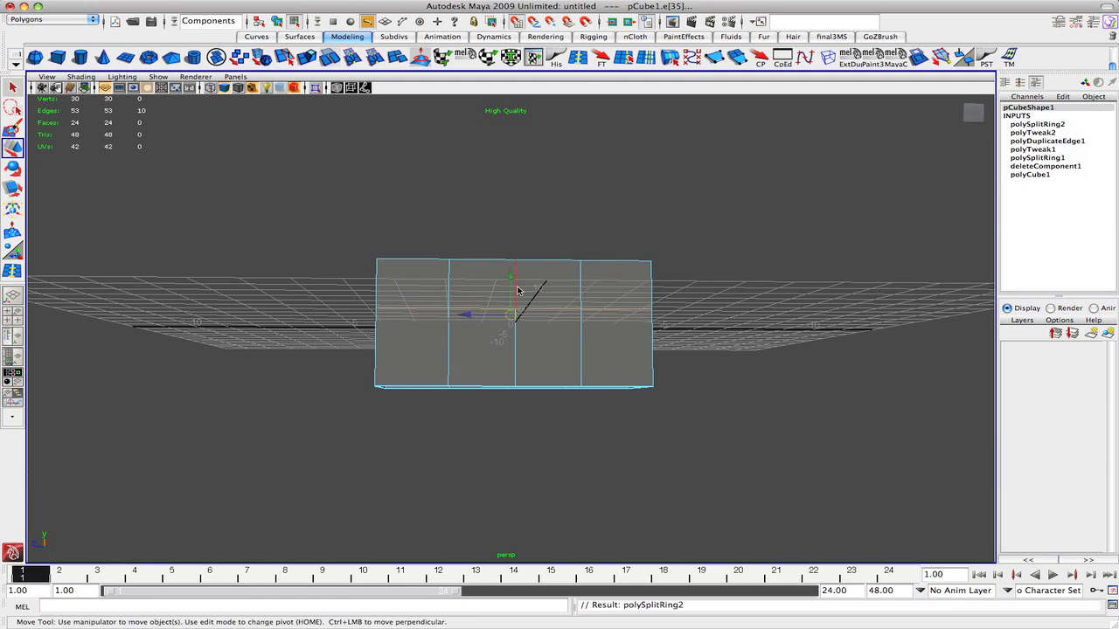
left_click_drag(525, 318, 606, 350, "alt")
left_click(607, 350)
key("w")
Preview the block smoothed, turn smooth preview off, and return to object selection
key("3")
left_click_drag(506, 334, 612, 333, "alt")
key("F8")
key("1")
key("q")
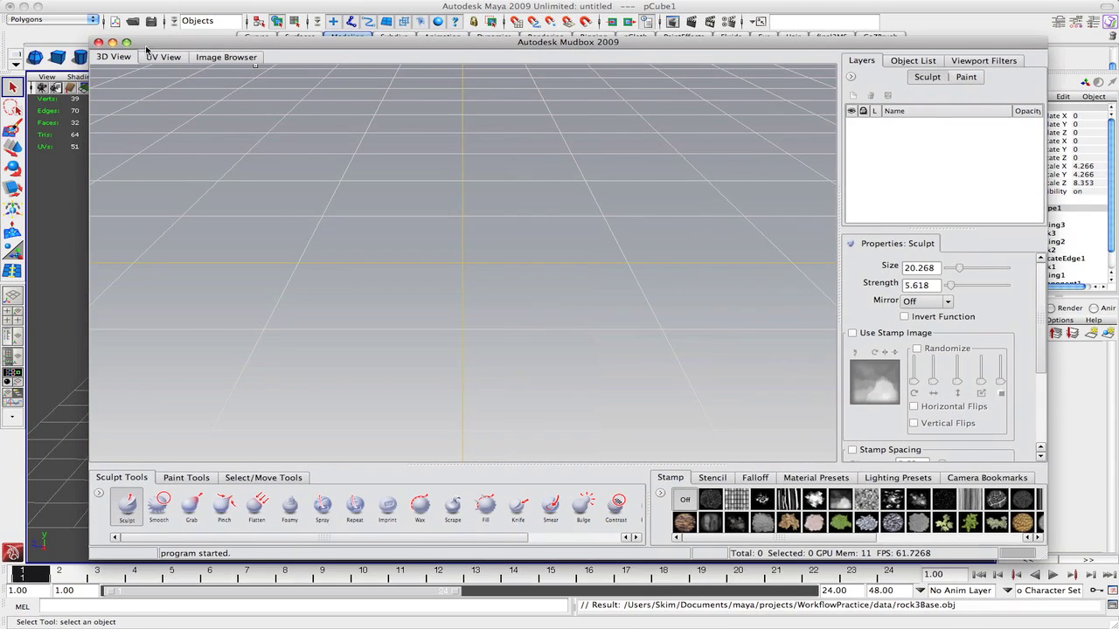
Look through the User Interface, Render and Tool sections of Preferences, then close it
left_click(448, 220)
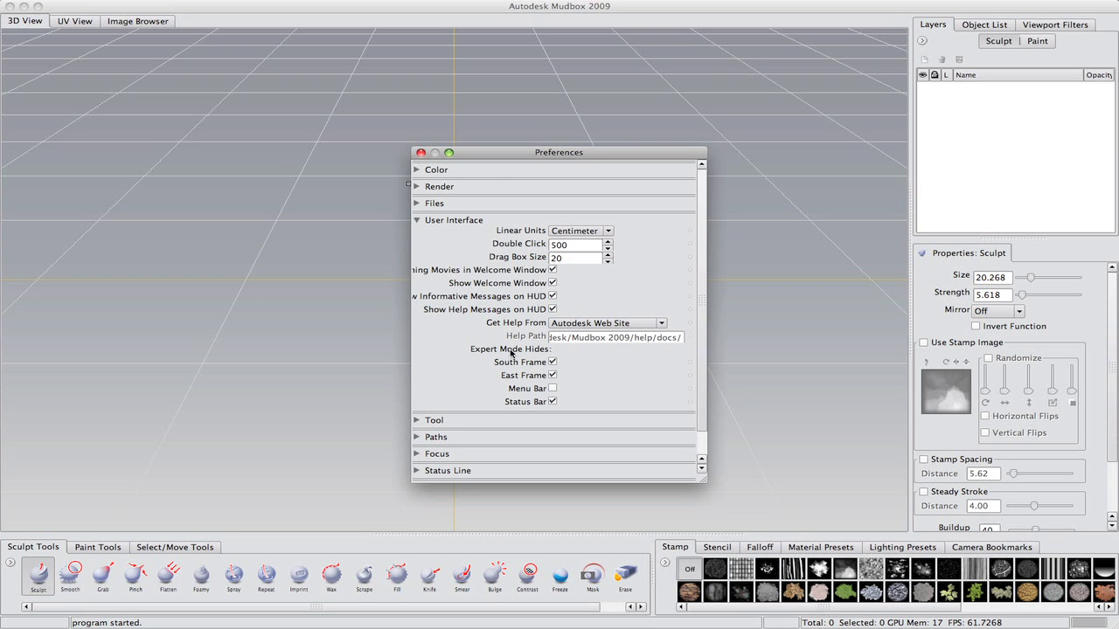
left_click(426, 220)
left_click(417, 186)
left_click(417, 186)
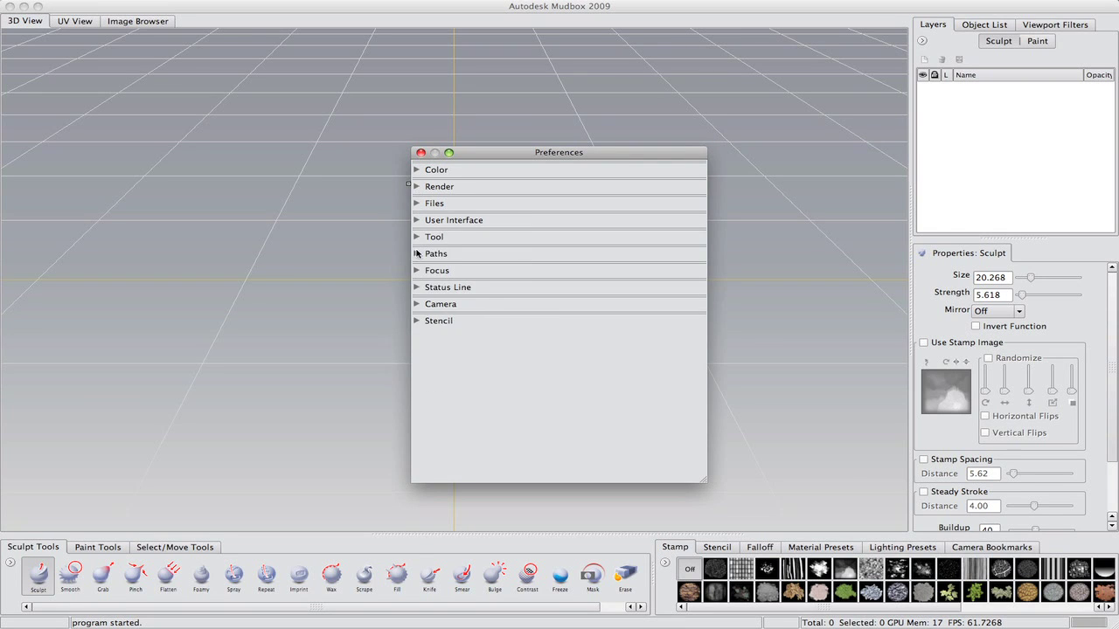
left_click(419, 238)
left_click(420, 152)
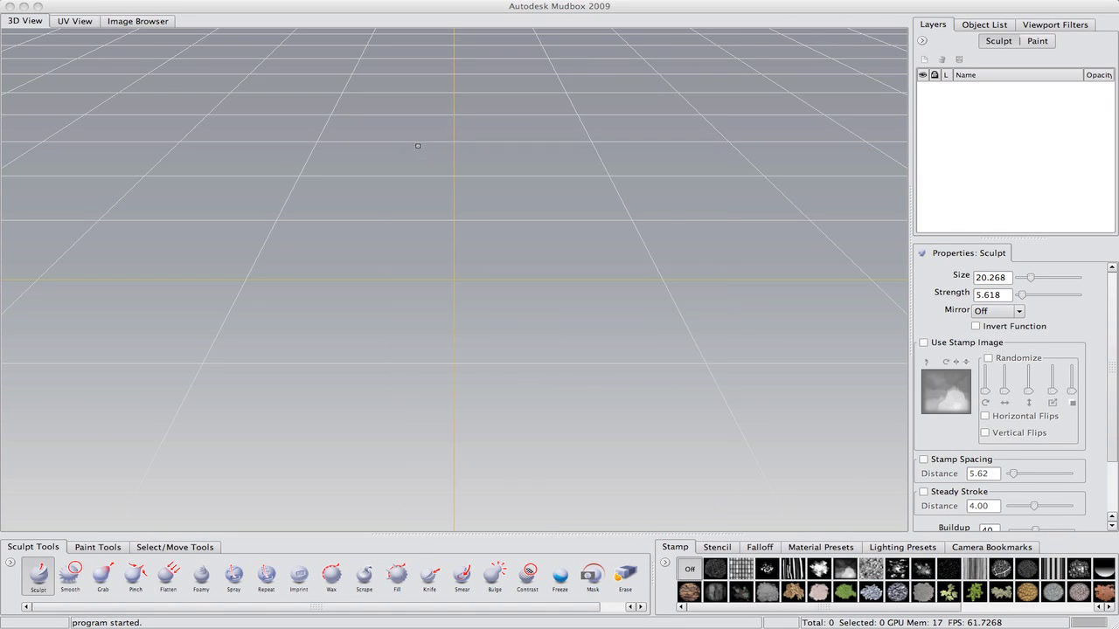
Open rock3Base.obj from the data folder
key("super+o")
left_click(539, 27)
left_click(542, 163)
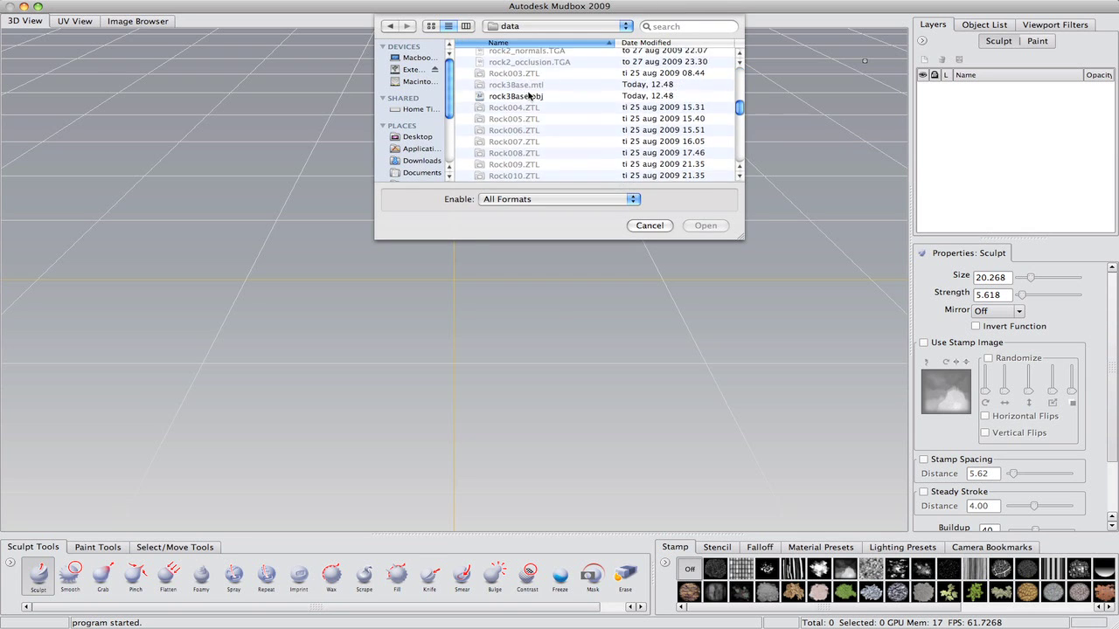
double_click(542, 168)
Subdivide the box to level 4 and overlay the bw_skin08.jpg skin stencil
left_click_drag(667, 239, 463, 253, "alt")
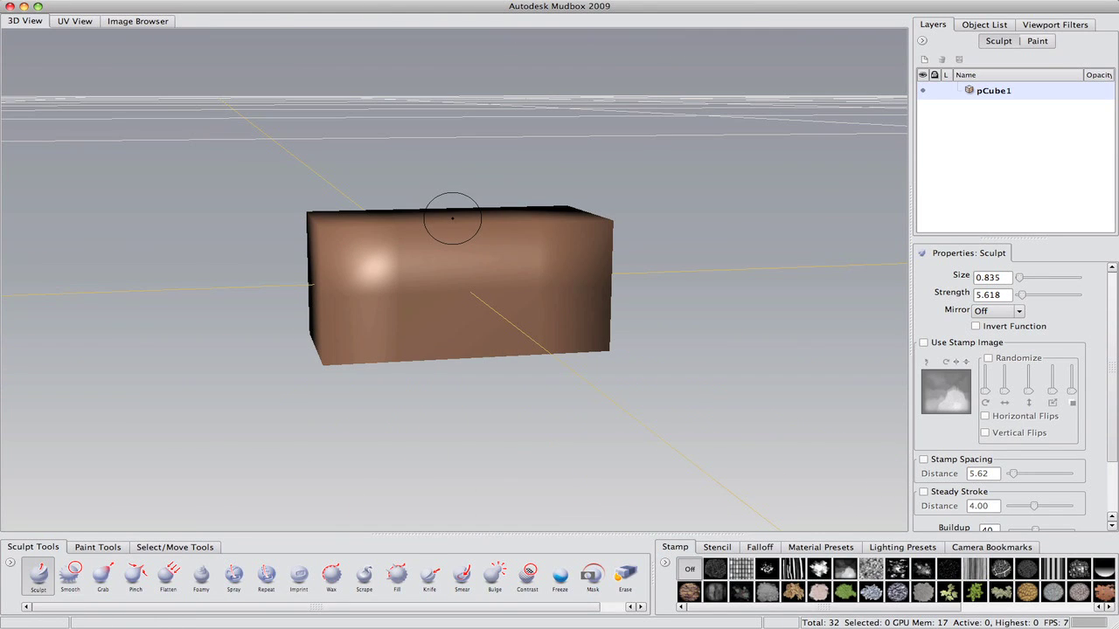
key("shift+d")
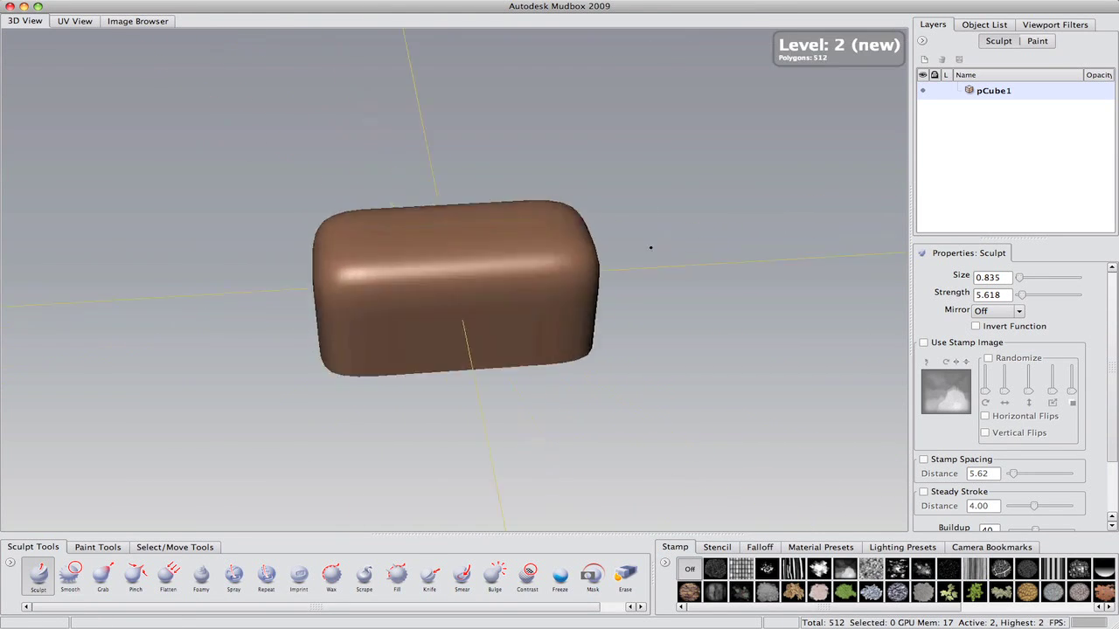
key("shift+d")
key("shift+d")
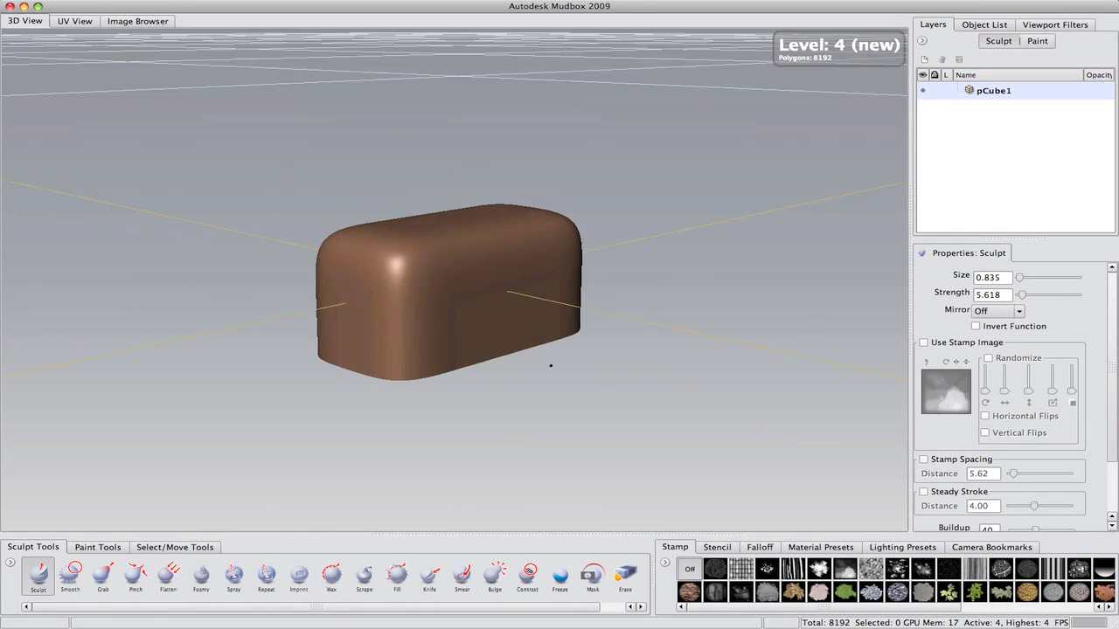
left_click_drag(550, 368, 629, 365, "alt")
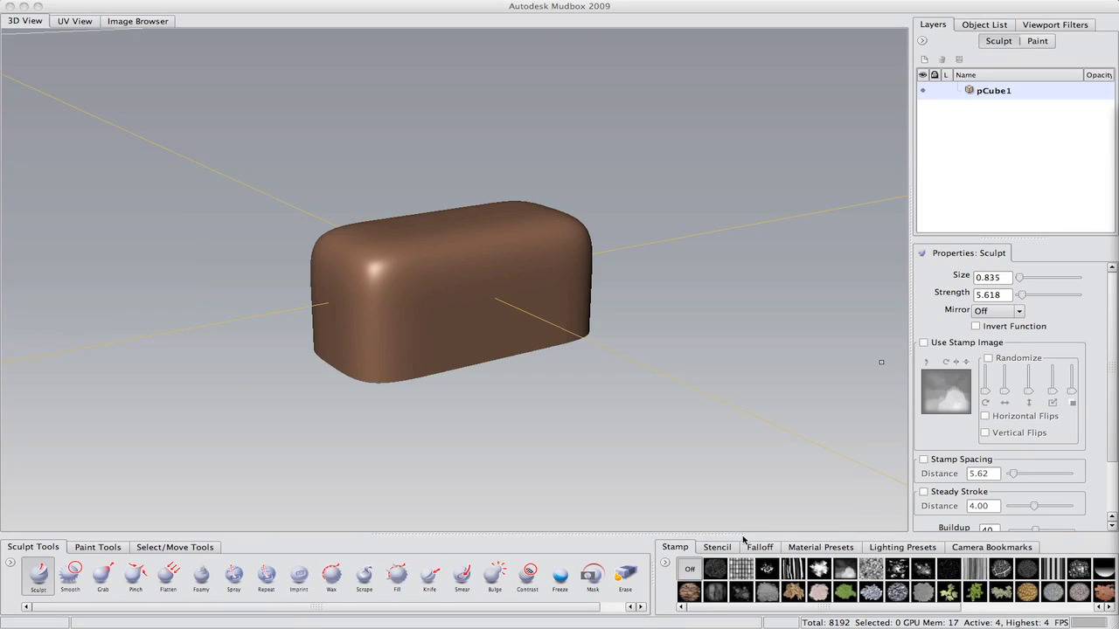
left_click(1001, 569)
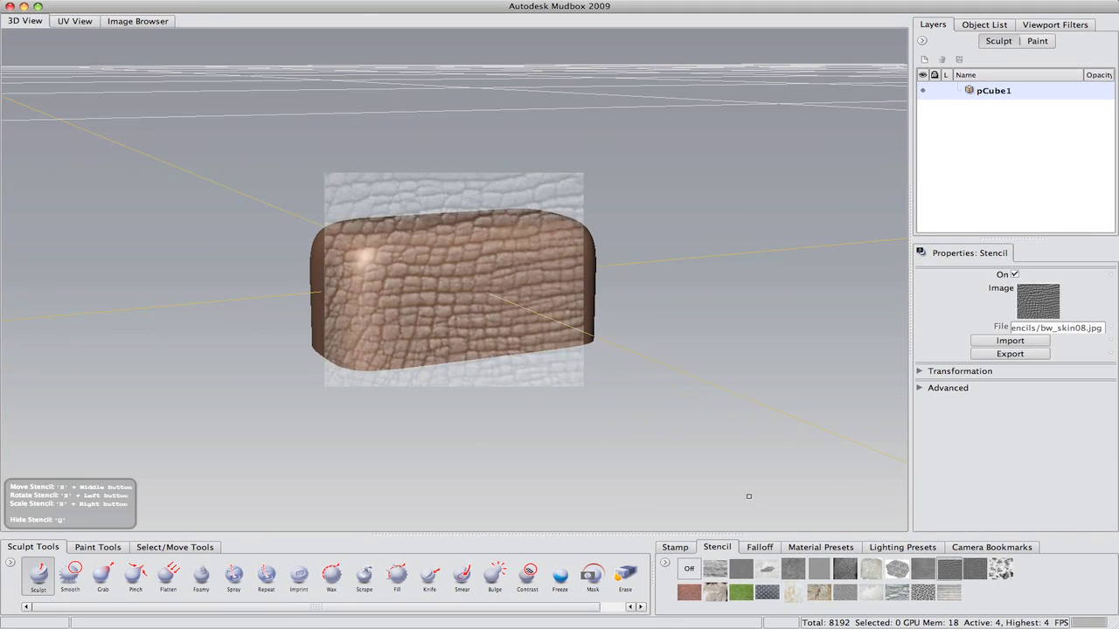
Turn the stencil off and start adding a new stencil image, then cancel
left_click(690, 569)
right_click(686, 568)
left_click(699, 573)
left_click(649, 226)
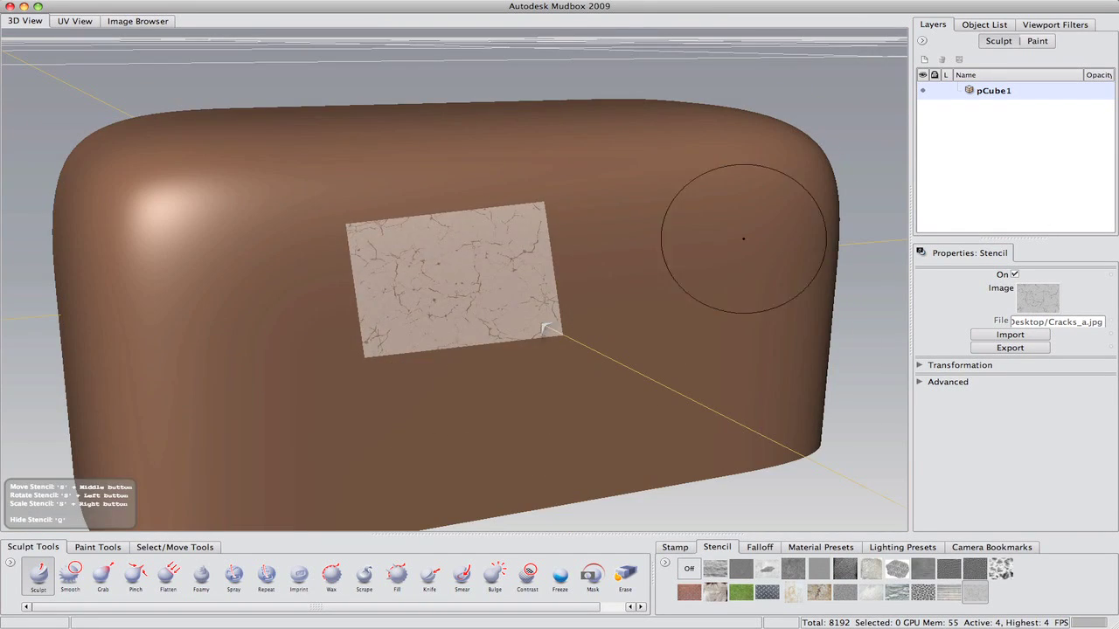
Select pCube1 and subdivide it to level 5 (32768 polygons), testing a crack stroke
left_click_drag(725, 237, 382, 437, "alt")
left_click(984, 25)
left_click(993, 164)
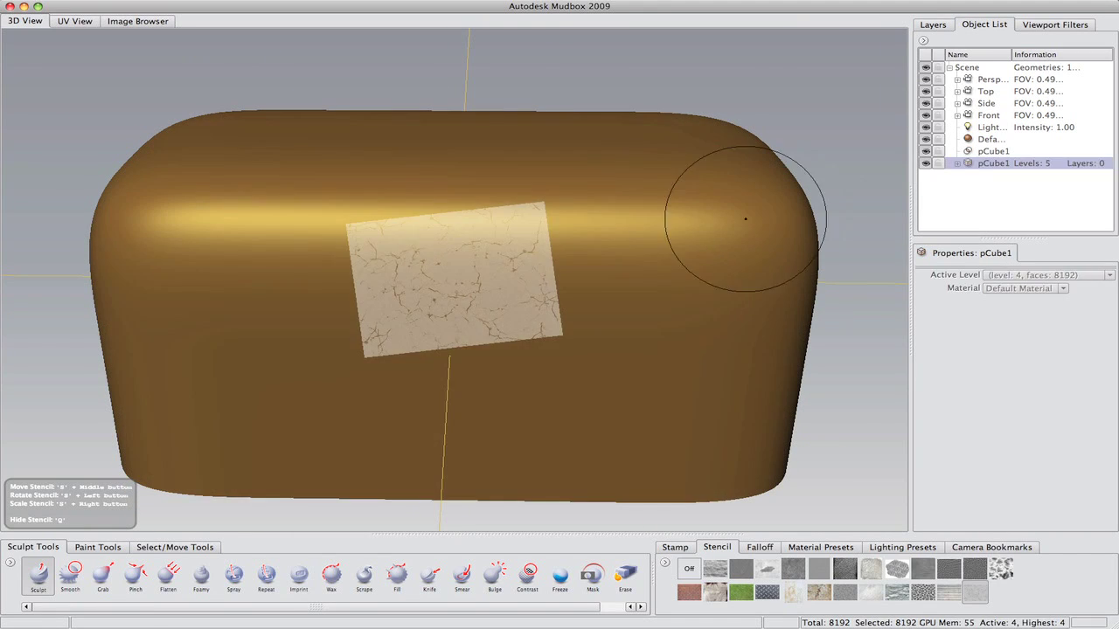
key("shift+d")
left_click_drag(474, 237, 490, 263)
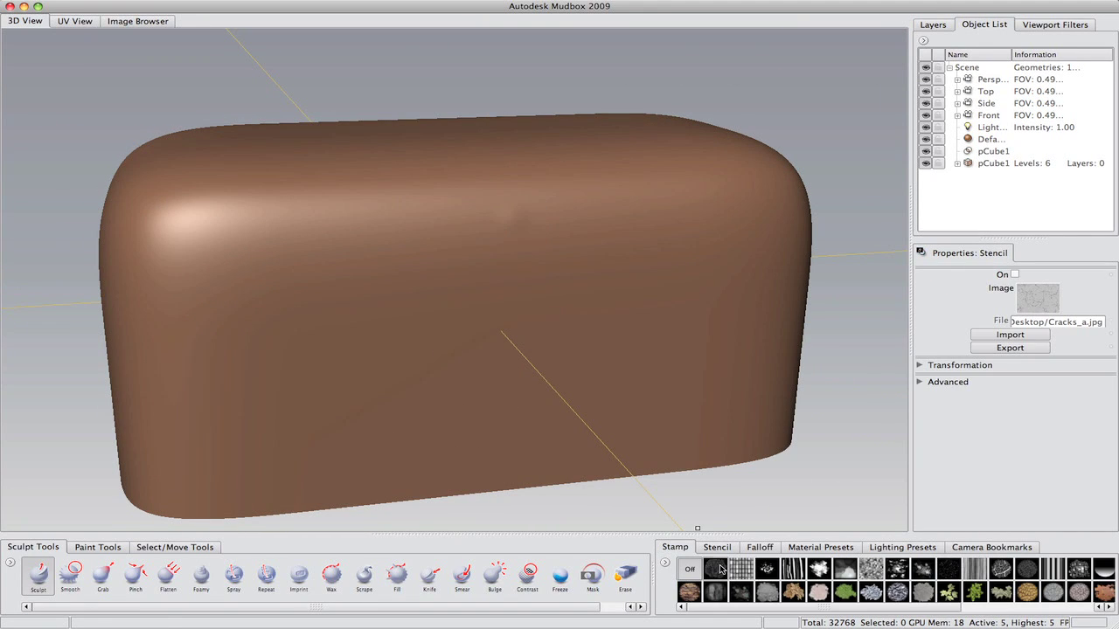
left_click(365, 574)
Scrape flat, chipped facets across the block's top, sides and ends
right_click_drag(454, 262, 387, 237, "alt")
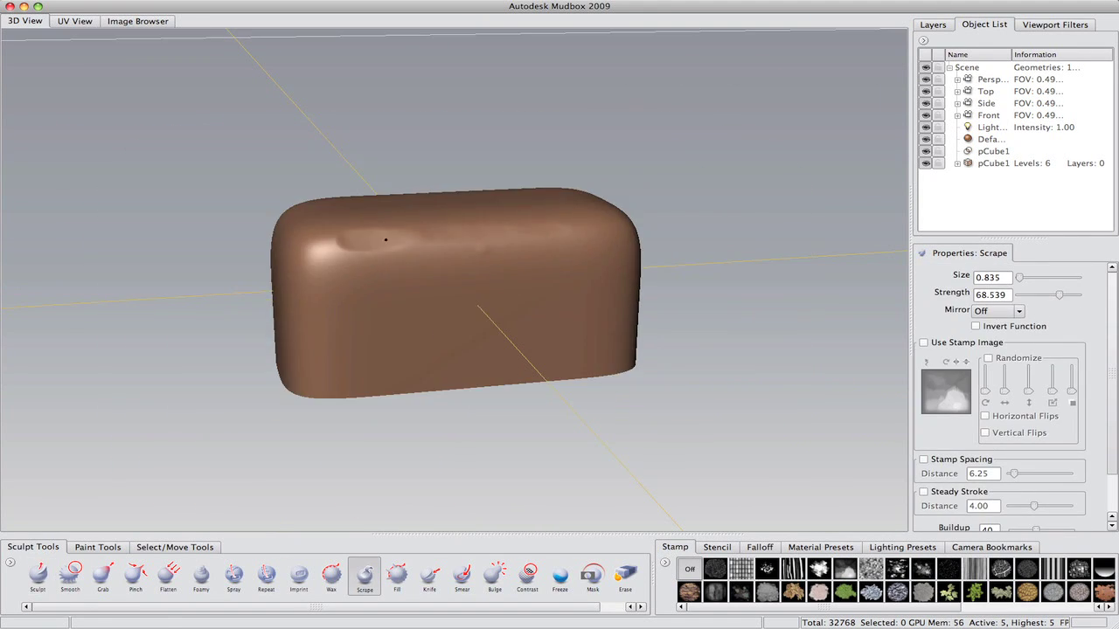
mouse_move(387, 237)
left_mouse_down("alt")
mouse_move(612, 231)
mouse_move(350, 275)
mouse_move(437, 250)
mouse_move(432, 337)
mouse_move(512, 357)
mouse_move(398, 298)
mouse_move(464, 262)
mouse_move(524, 260)
mouse_move(444, 357)
mouse_move(442, 310)
mouse_move(542, 227)
left_mouse_up("alt")
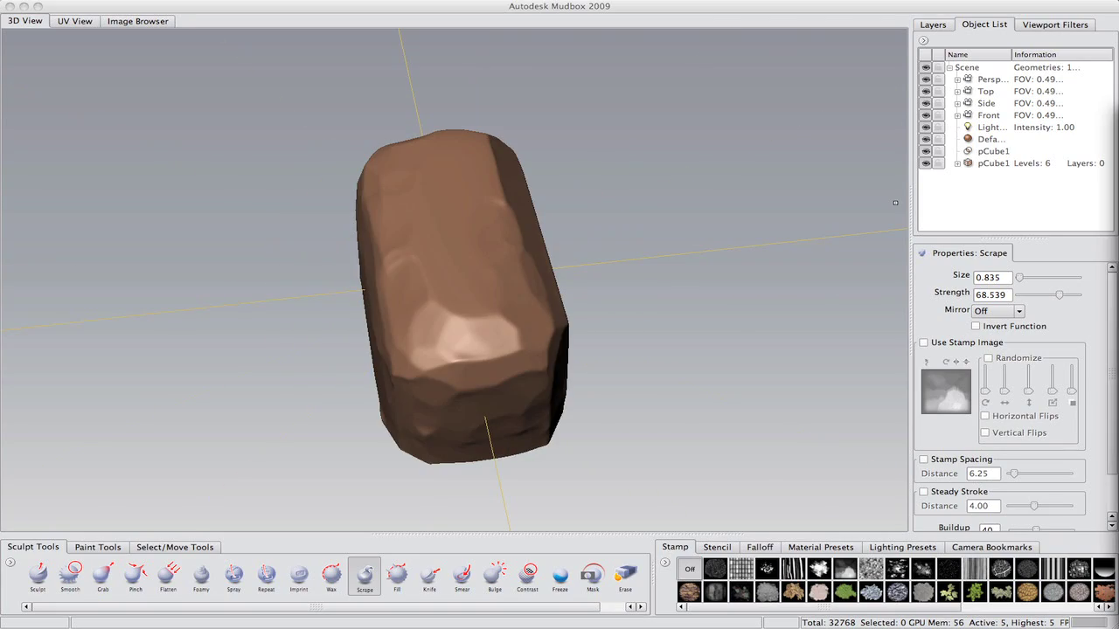
mouse_move(895, 203)
left_mouse_down("alt")
mouse_move(749, 388)
mouse_move(645, 182)
left_mouse_up("alt")
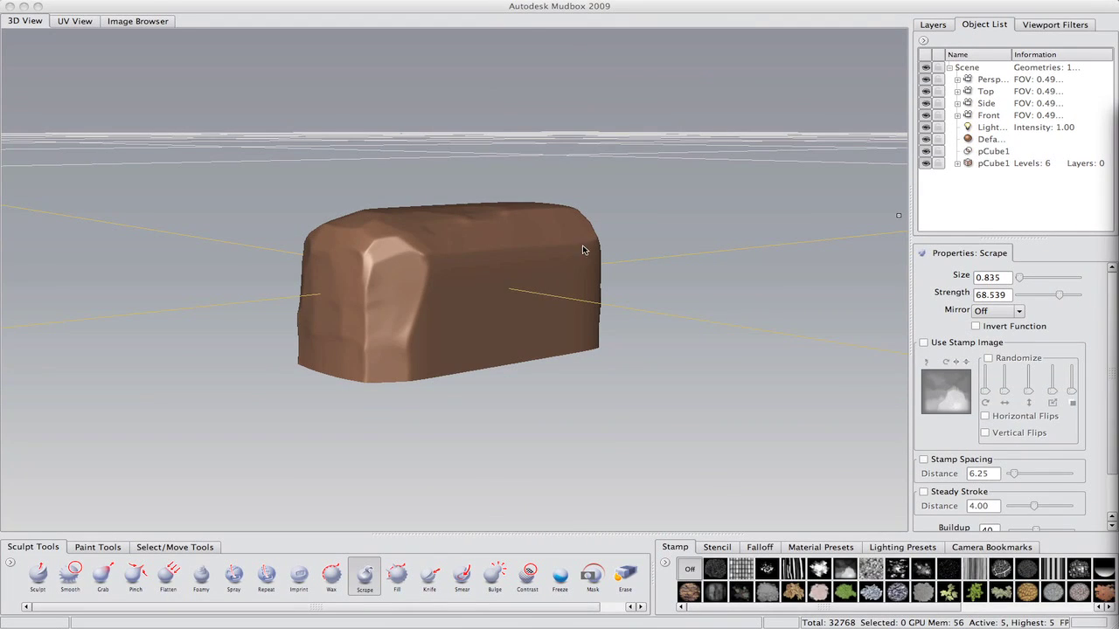
left_click_drag(583, 251, 420, 300, "alt")
left_click_drag(472, 261, 650, 256, "alt")
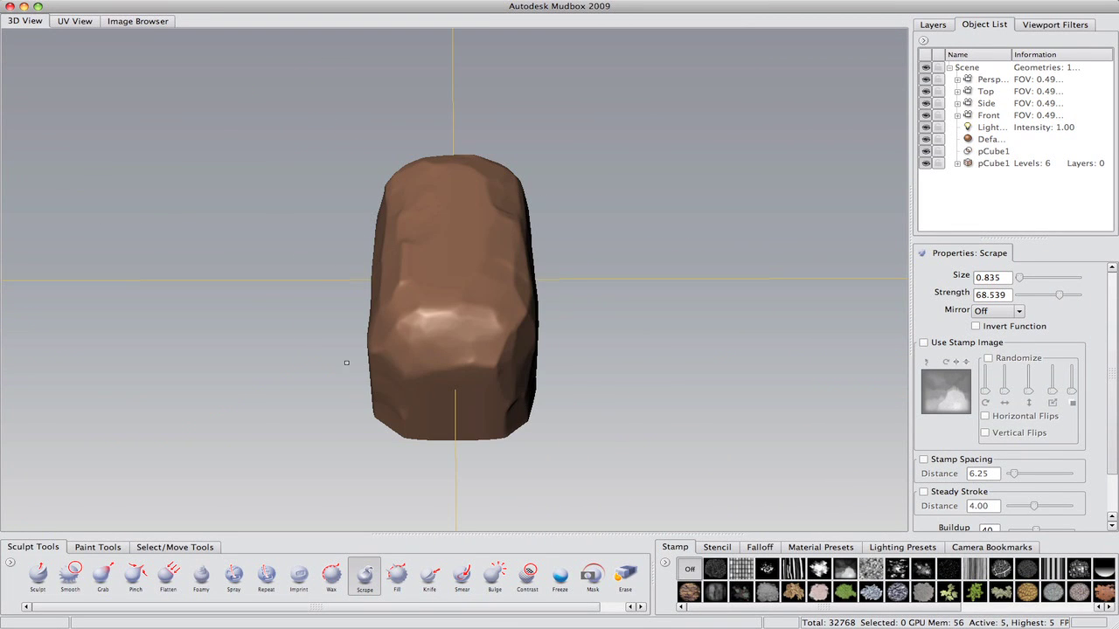
mouse_move(346, 363)
left_mouse_down("alt")
mouse_move(665, 205)
mouse_move(463, 295)
left_mouse_up("alt")
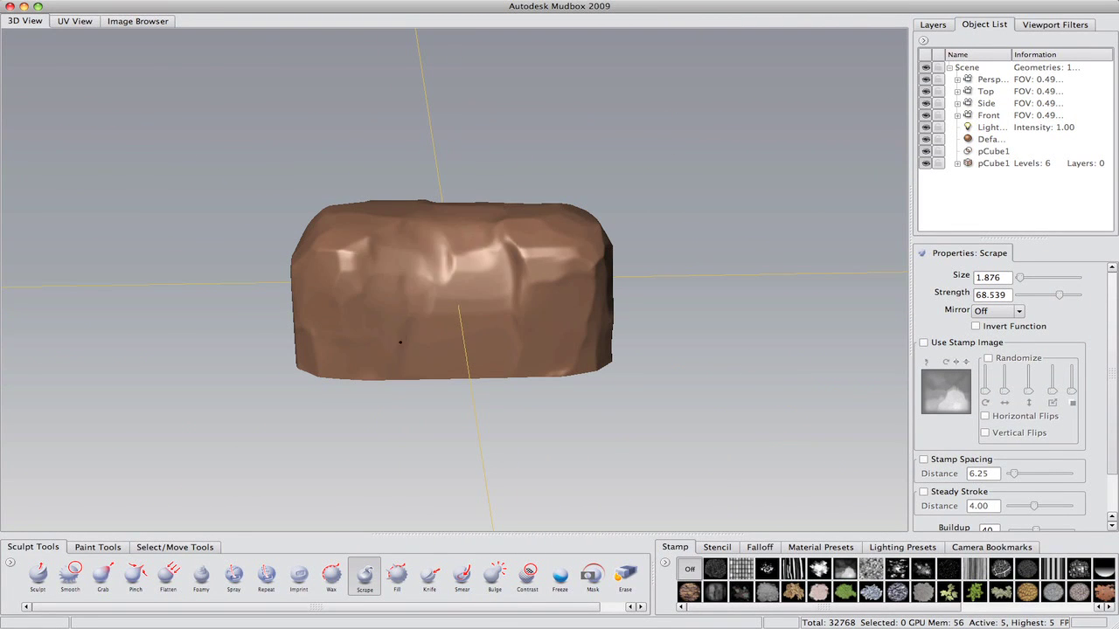
left_click_drag(401, 341, 534, 260, "alt")
left_click(103, 573)
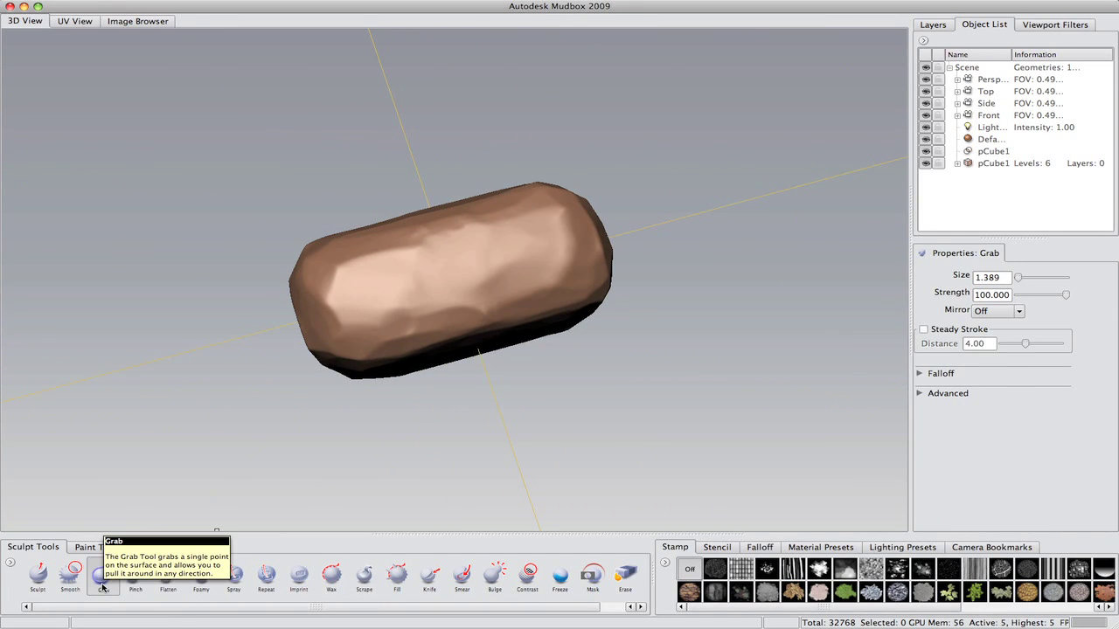
Enlarge the Grab brush to pull out the block's end, then scrape the sides unevenly
left_click_drag(455, 288, 472, 332, "alt")
left_click_drag(612, 364, 651, 364)
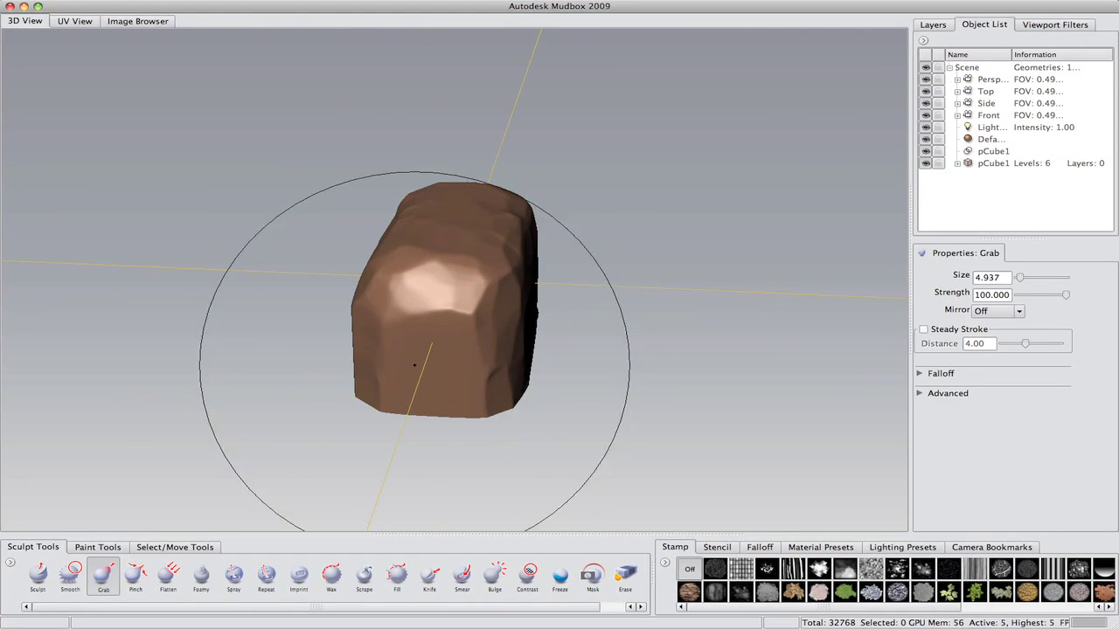
mouse_move(490, 349)
left_mouse_down("alt")
mouse_move(503, 391)
mouse_move(461, 450)
left_mouse_up("alt")
left_click(373, 584)
left_click_drag(472, 314, 372, 249, "alt")
mouse_move(481, 293)
left_mouse_down("alt")
mouse_move(513, 319)
mouse_move(582, 305)
mouse_move(444, 325)
mouse_move(511, 278)
mouse_move(425, 399)
mouse_move(417, 320)
mouse_move(598, 210)
mouse_move(559, 220)
left_mouse_up("alt")
Switch to the Sculpt brush with the eye-shaped stamp and inspect the block
left_click(429, 574)
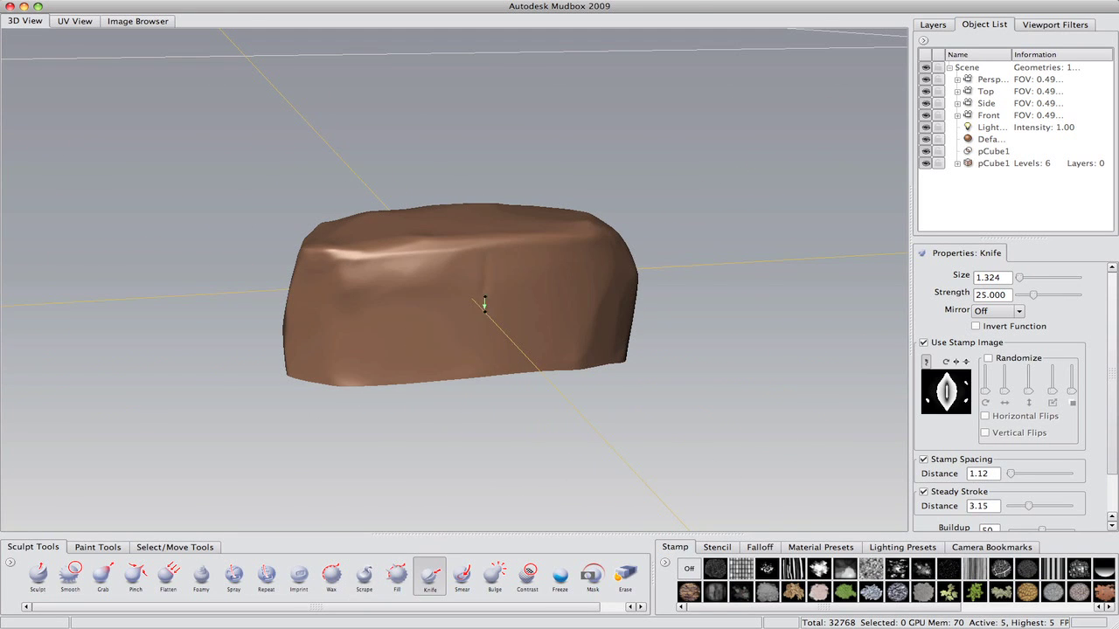
left_click_drag(457, 304, 494, 298, "alt")
left_click(37, 574)
left_click(1001, 596)
scroll(1001, 597, "down", 2)
left_click(1105, 569)
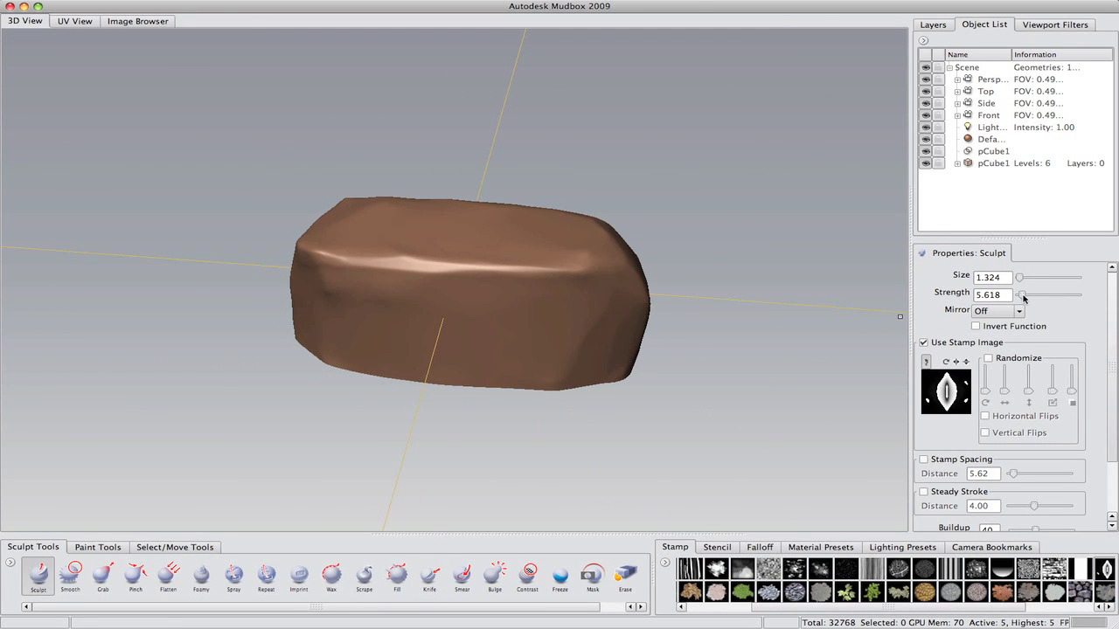
left_click_drag(484, 259, 499, 251, "alt")
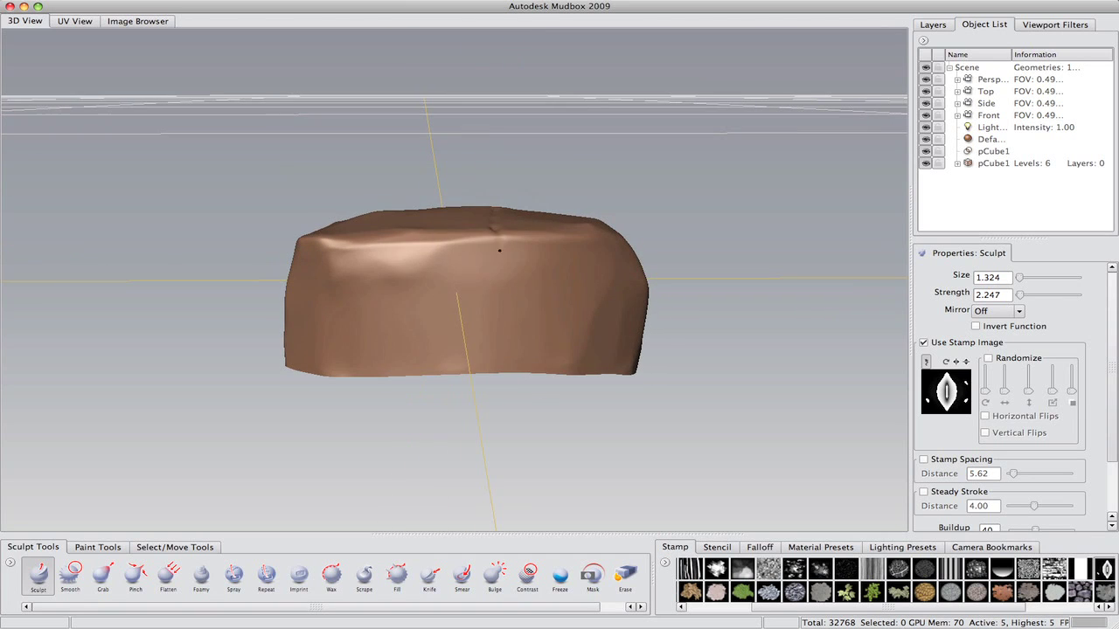
left_click_drag(445, 276, 503, 243, "alt")
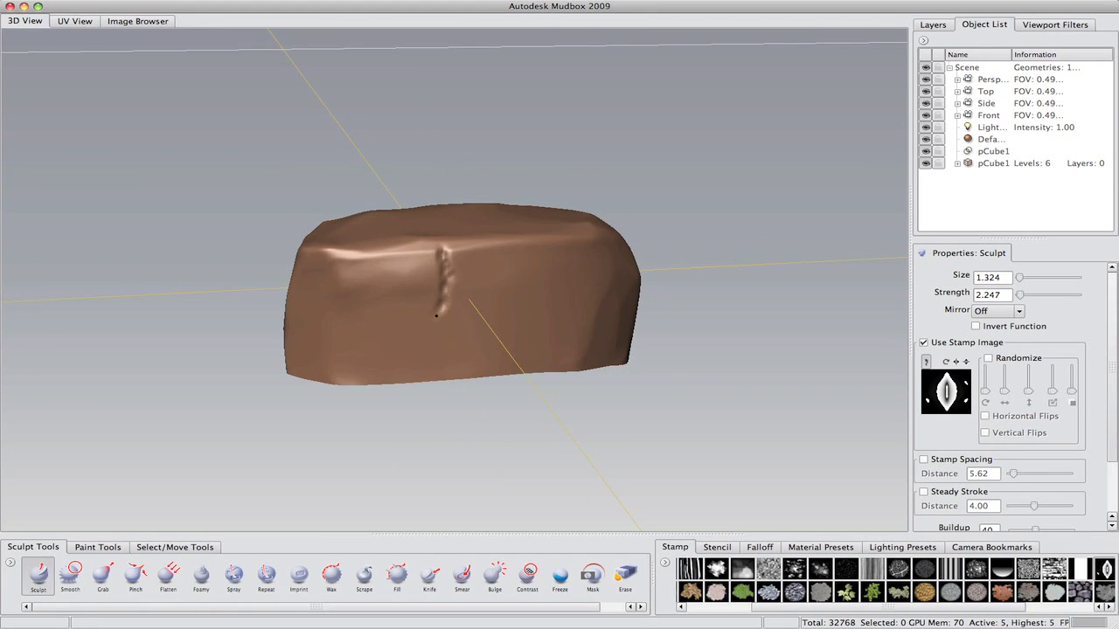
mouse_move(436, 315)
left_mouse_down("alt")
mouse_move(492, 250)
mouse_move(473, 238)
left_mouse_up("alt")
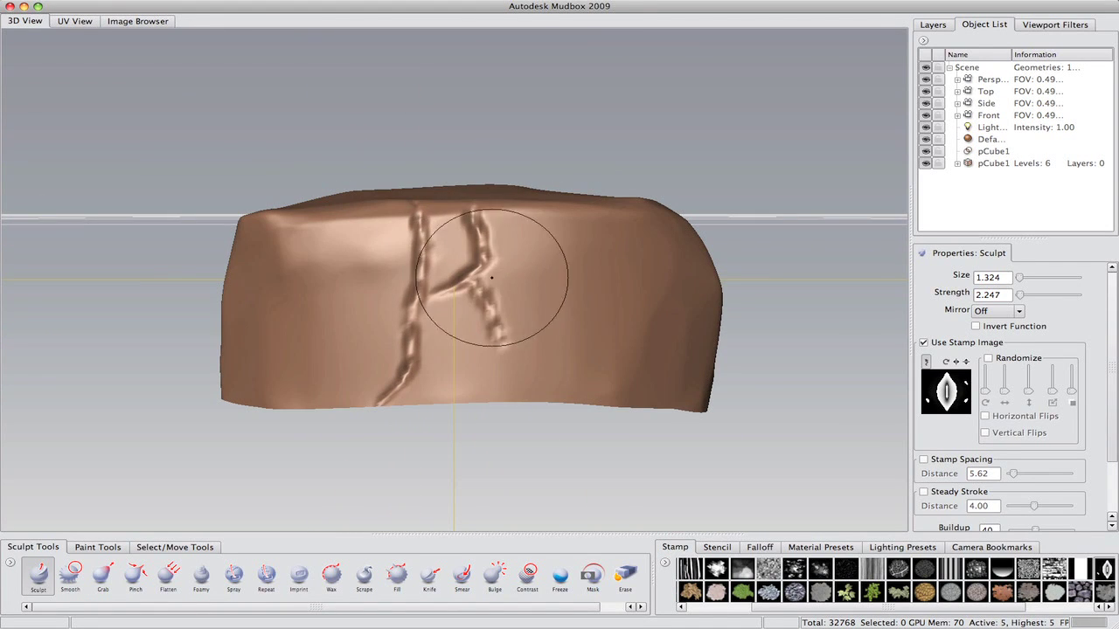
left_click_drag(458, 339, 599, 299, "alt")
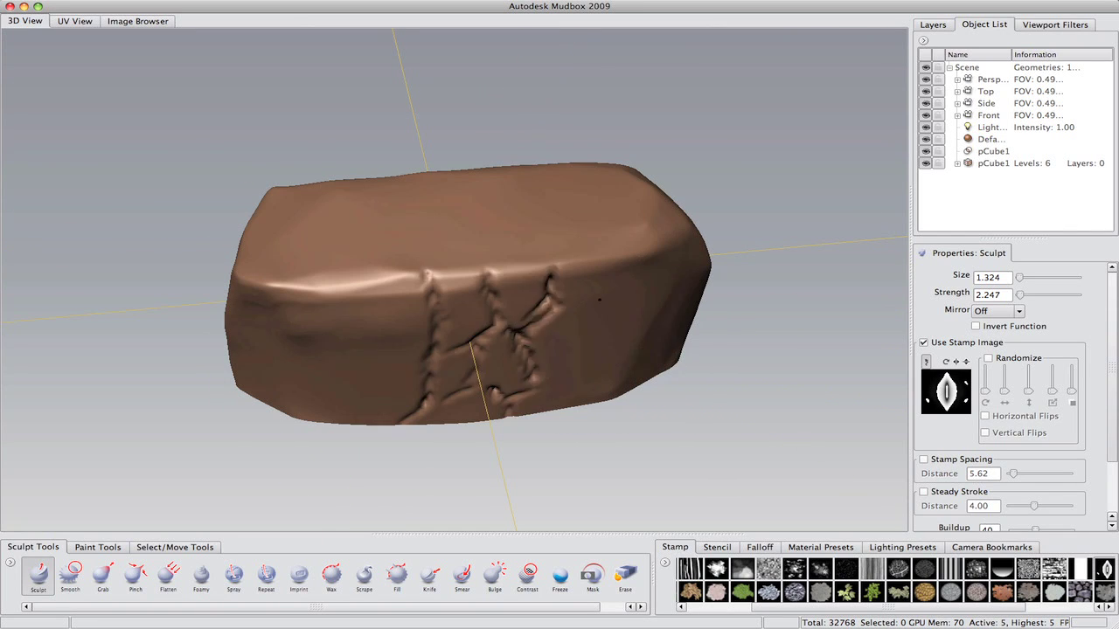
Add a new sculpt layer in the Layers list and begin renaming it
left_click(931, 24)
left_click(924, 58)
double_click(996, 90)
Name the layer 'medium' and carve crack lines outlining stones on the block's front
type("medium")
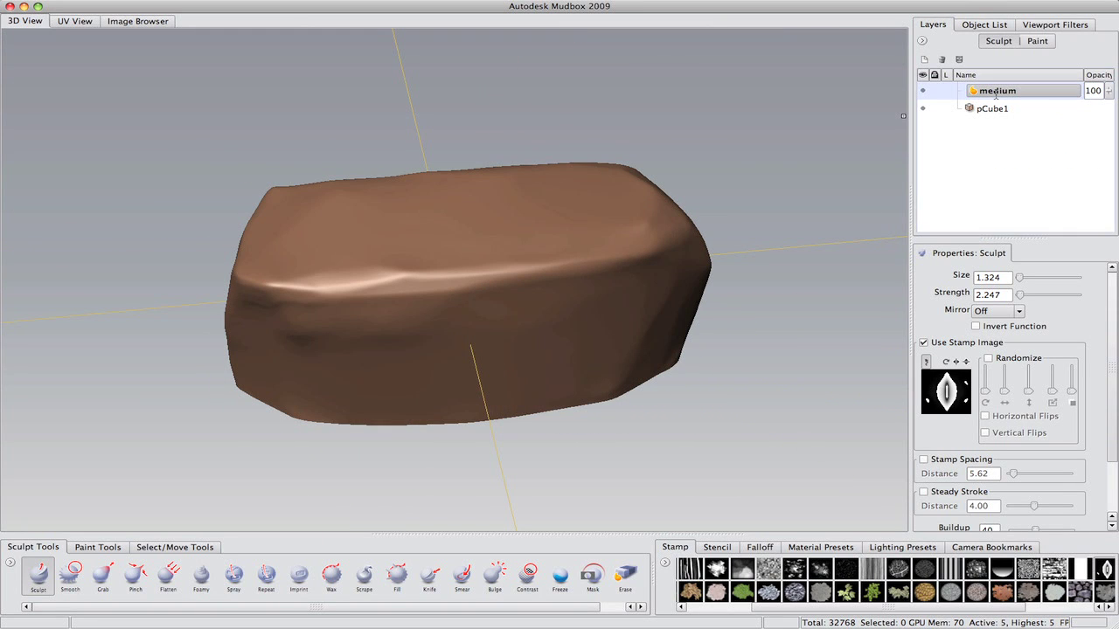
left_click_drag(559, 288, 486, 244, "alt")
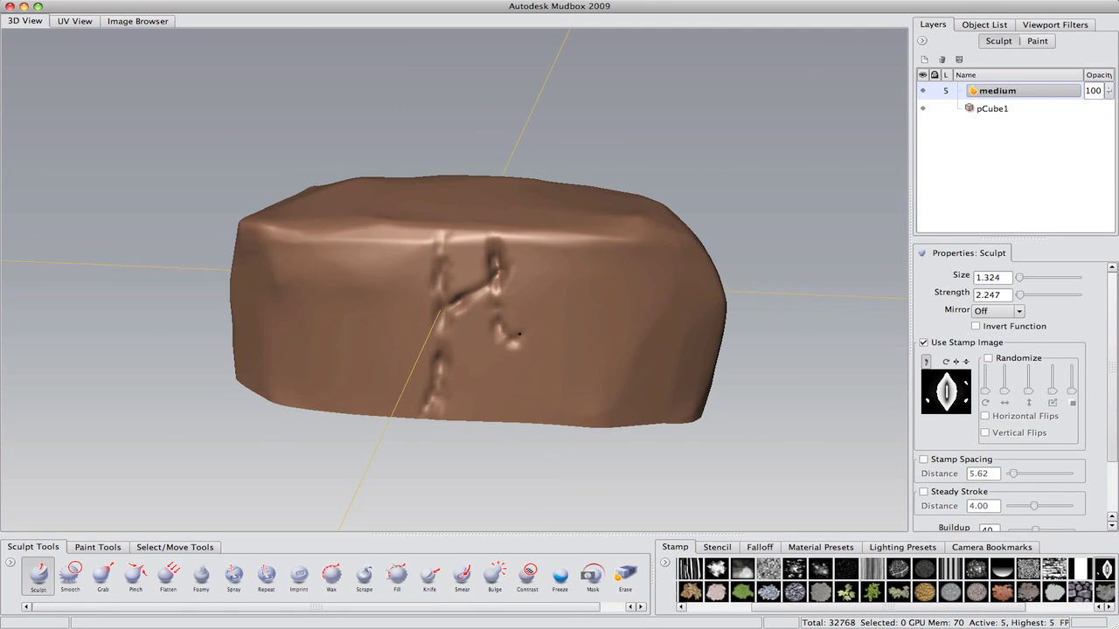
left_click_drag(562, 294, 487, 301, "alt")
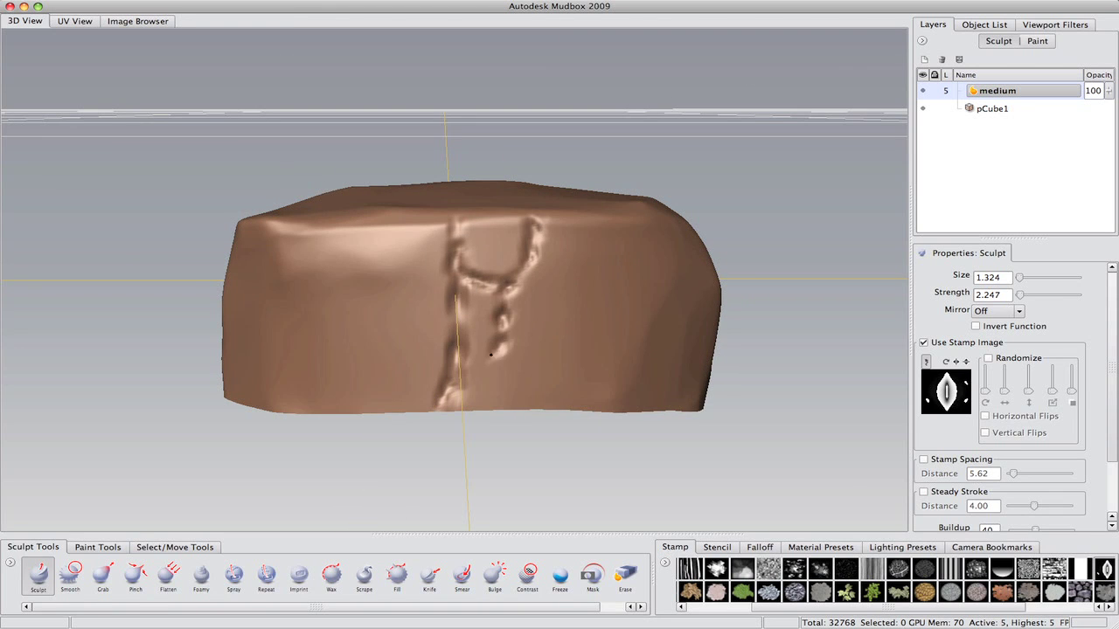
mouse_move(596, 315)
left_mouse_down("alt")
mouse_move(682, 379)
mouse_move(548, 280)
mouse_move(512, 237)
mouse_move(487, 362)
mouse_move(511, 409)
mouse_move(425, 237)
mouse_move(393, 263)
mouse_move(495, 381)
mouse_move(471, 335)
left_mouse_up("alt")
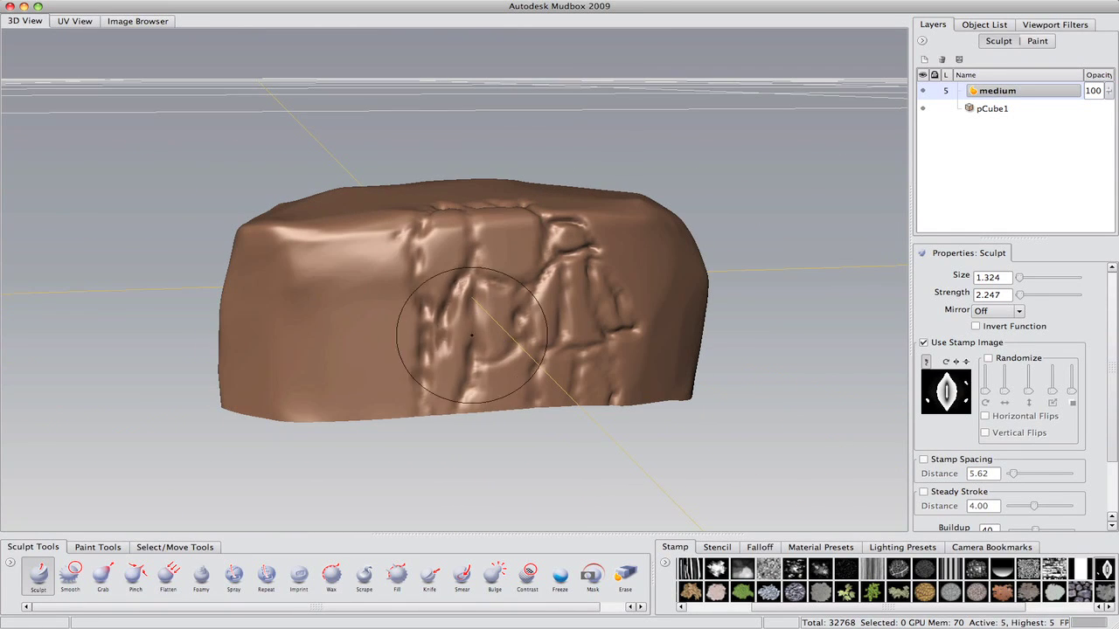
left_click_drag(439, 147, 384, 166, "alt")
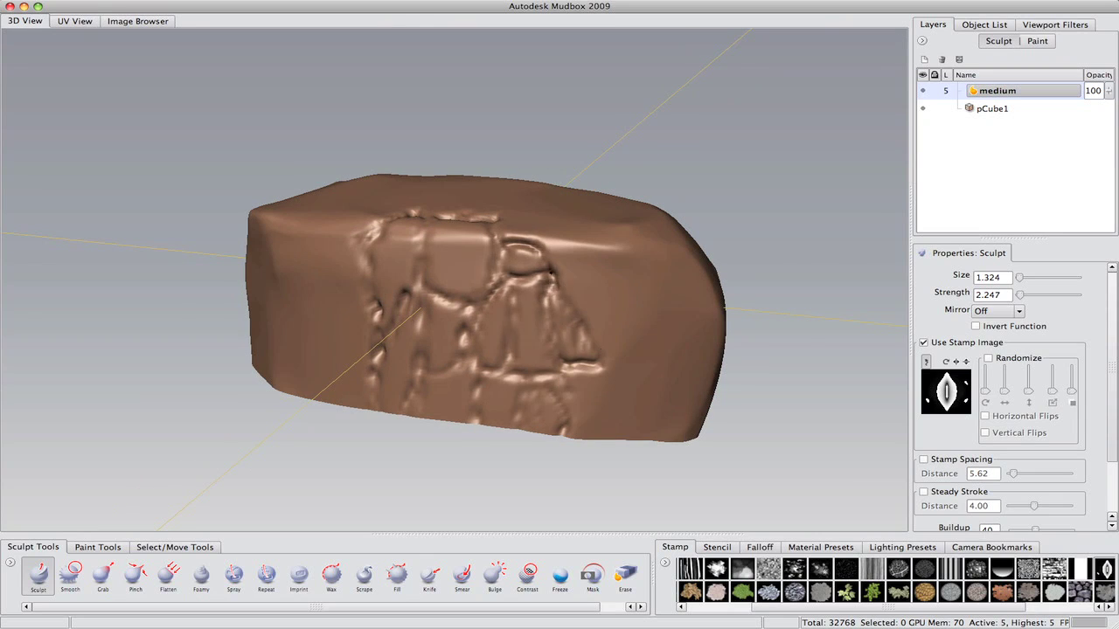
left_click_drag(573, 271, 581, 252, "alt")
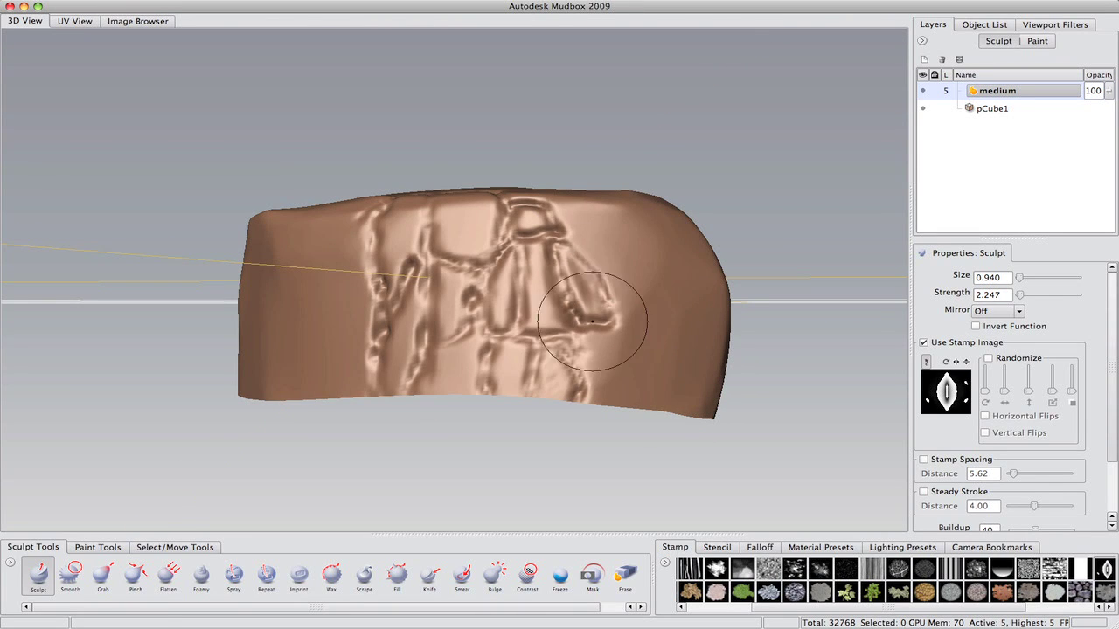
mouse_move(592, 322)
left_mouse_down("alt")
mouse_move(569, 347)
mouse_move(475, 250)
mouse_move(599, 212)
mouse_move(565, 228)
left_mouse_up("alt")
Carve more crack lines around the left end and underside, then subdivide to level 6
mouse_move(571, 276)
left_mouse_down("alt")
mouse_move(515, 323)
mouse_move(573, 376)
left_mouse_up("alt")
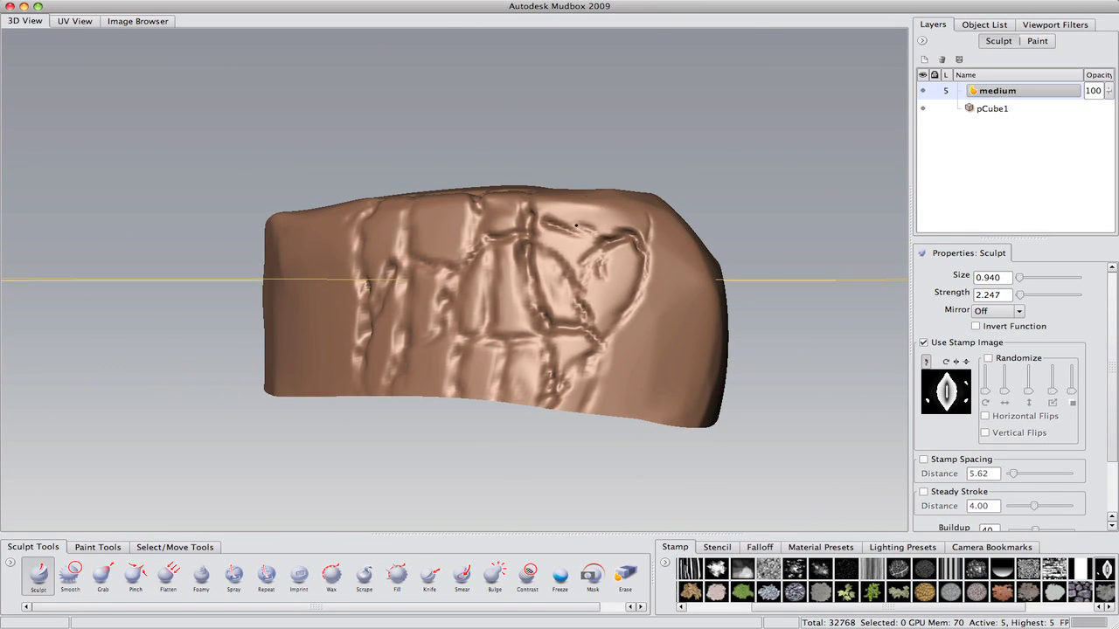
mouse_move(551, 214)
left_mouse_down("alt")
mouse_move(524, 254)
mouse_move(503, 231)
mouse_move(538, 222)
left_mouse_up("alt")
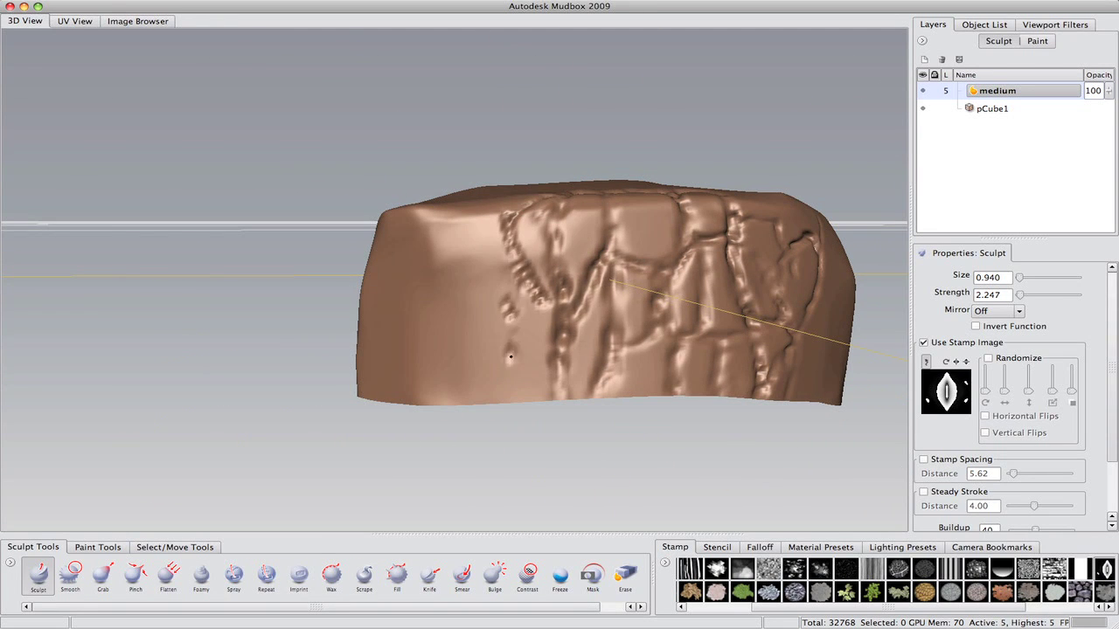
left_click_drag(533, 302, 510, 234, "alt")
mouse_move(524, 350)
left_mouse_down("alt")
mouse_move(509, 414)
mouse_move(537, 350)
mouse_move(493, 256)
mouse_move(525, 263)
mouse_move(600, 237)
mouse_move(512, 237)
left_mouse_up("alt")
key("shift+d")
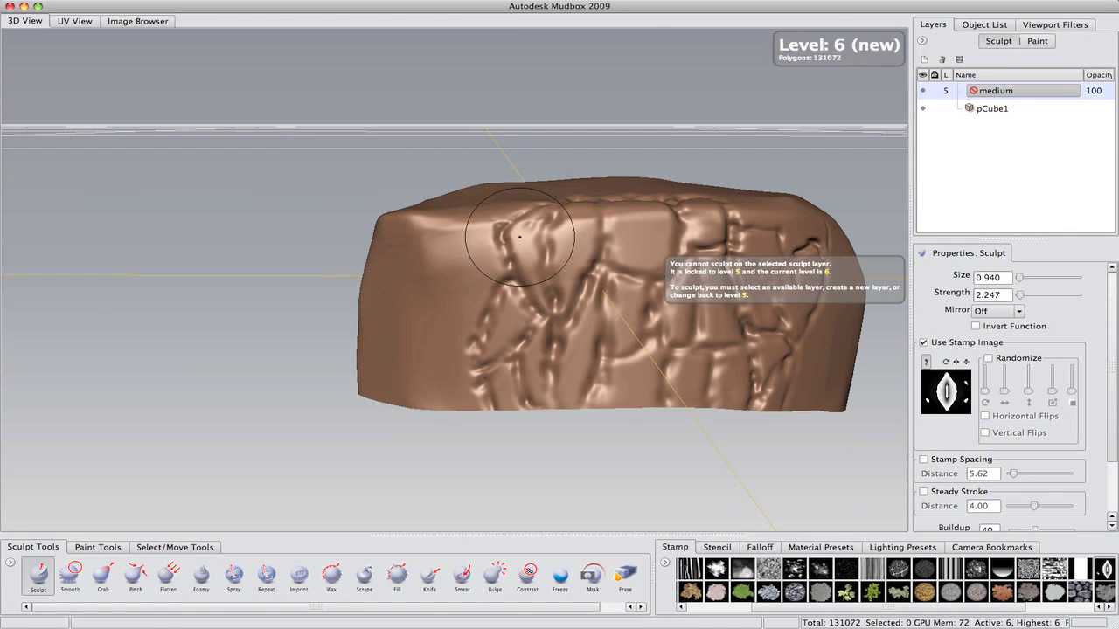
Step the mesh back to level 5 and pick the Sculpt brush for finer cracks
right_click(949, 95)
left_click(876, 107)
key("Page_Down")
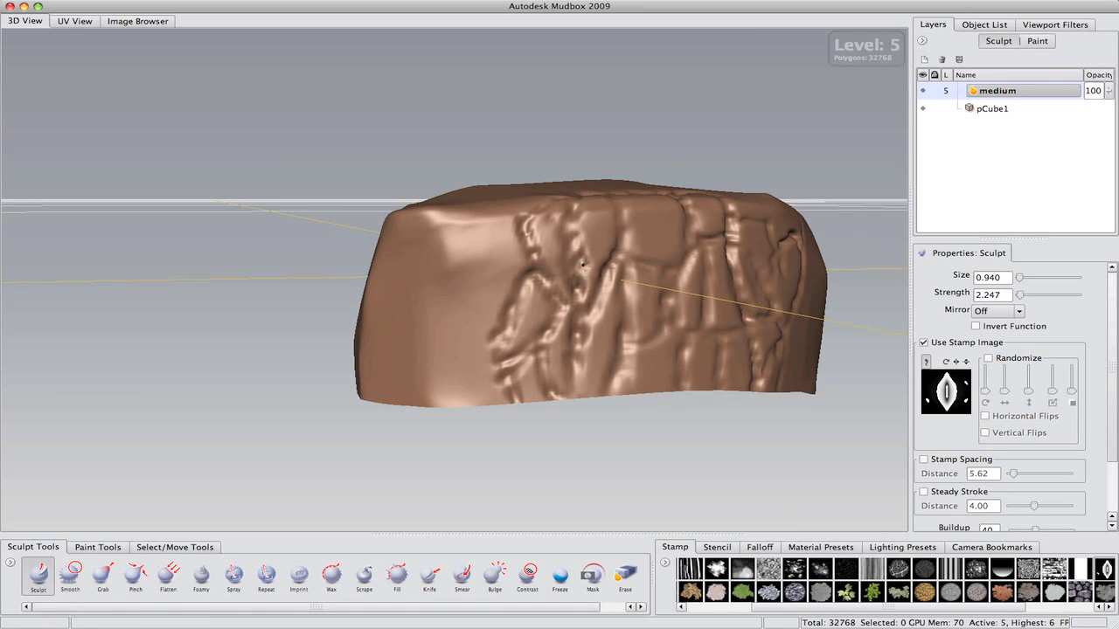
mouse_move(550, 271)
left_mouse_down("alt")
mouse_move(654, 220)
mouse_move(699, 236)
left_mouse_up("alt")
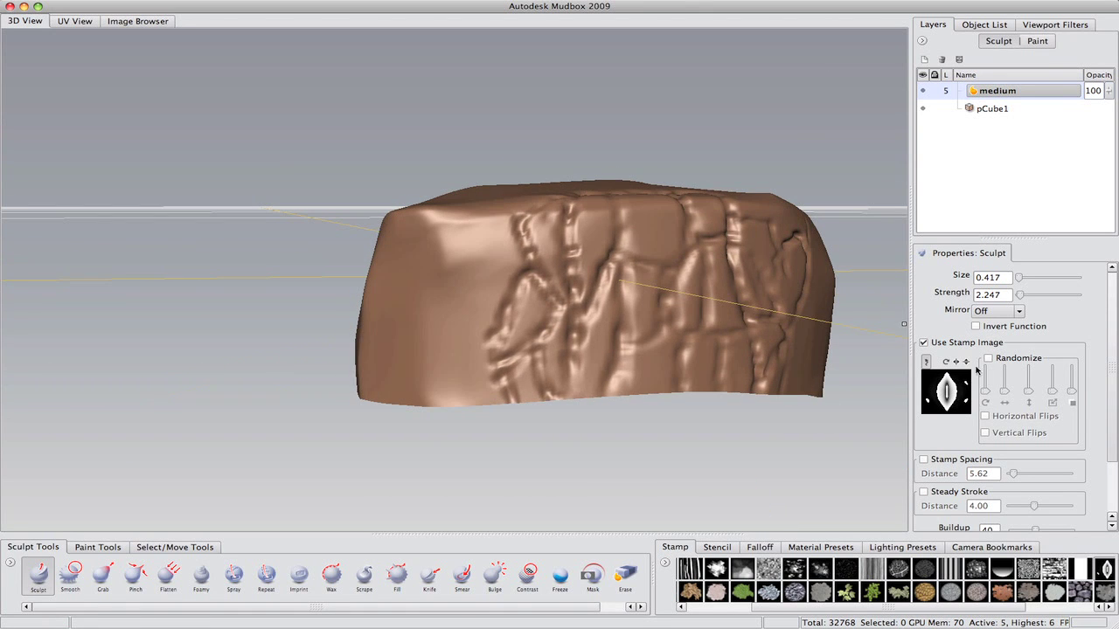
left_click(429, 574)
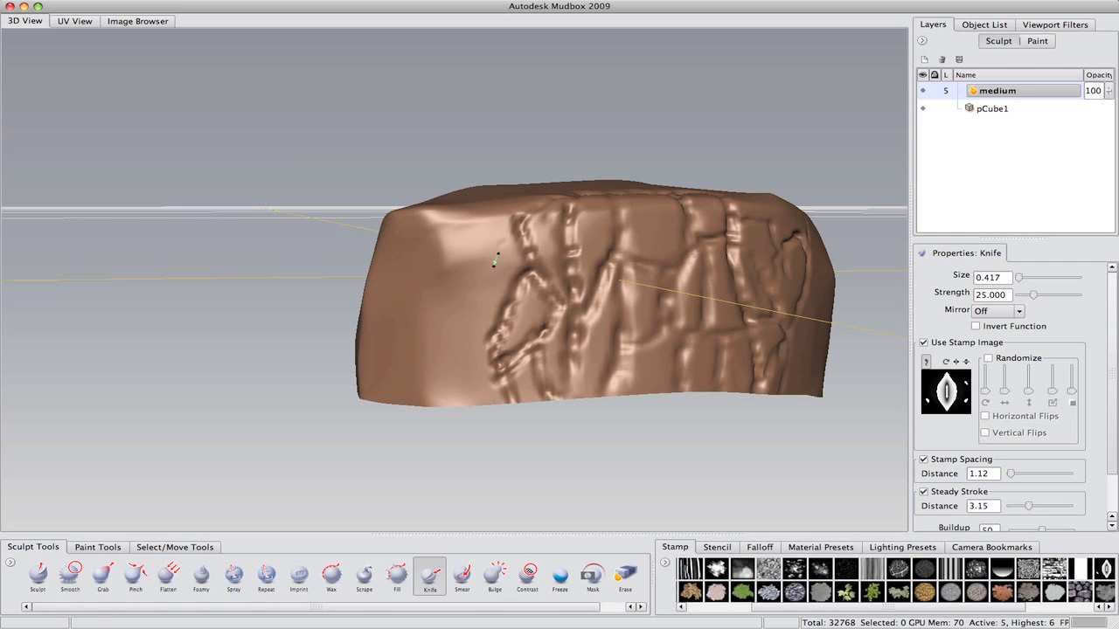
left_click_drag(490, 313, 344, 310, "alt")
key("1")
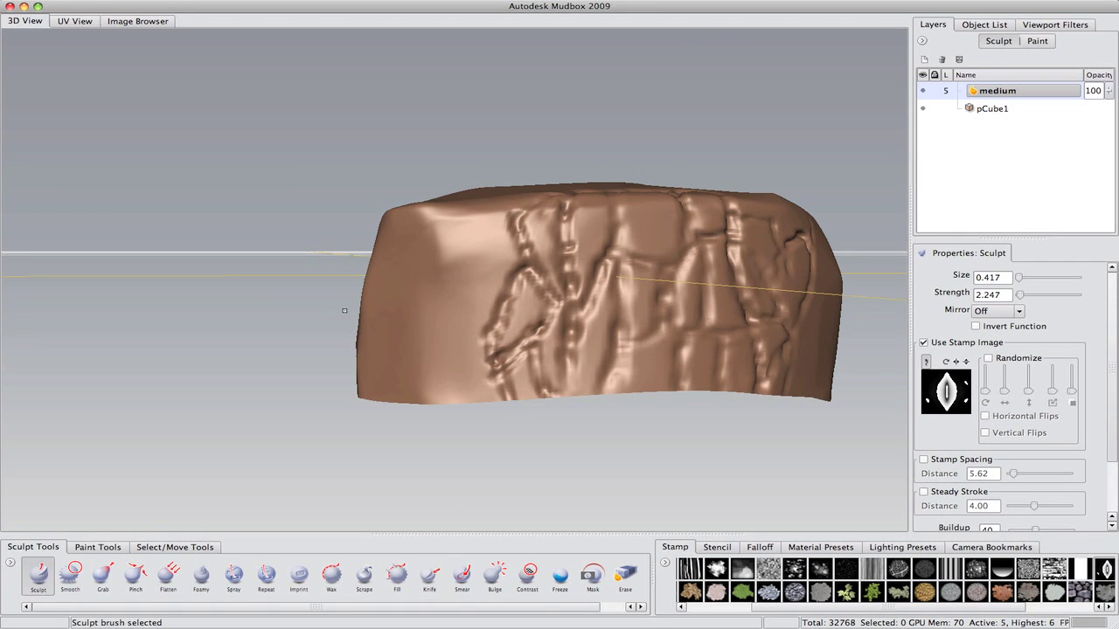
mouse_move(473, 342)
left_mouse_down("alt")
mouse_move(511, 262)
mouse_move(498, 254)
mouse_move(531, 282)
mouse_move(482, 237)
mouse_move(592, 239)
mouse_move(624, 312)
mouse_move(763, 338)
mouse_move(504, 320)
mouse_move(406, 289)
mouse_move(329, 307)
mouse_move(423, 271)
left_mouse_up("alt")
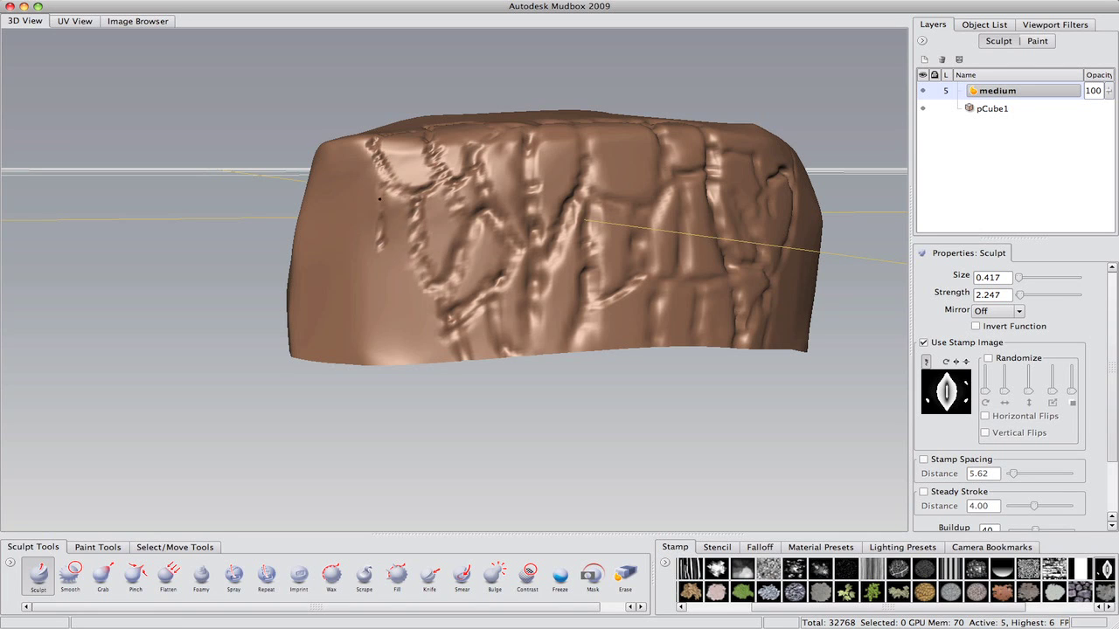
Carve finer cracks over the block's front and right end
mouse_move(398, 280)
left_mouse_down("alt")
mouse_move(430, 298)
mouse_move(430, 175)
left_mouse_up("alt")
left_click_drag(445, 337, 585, 285, "alt")
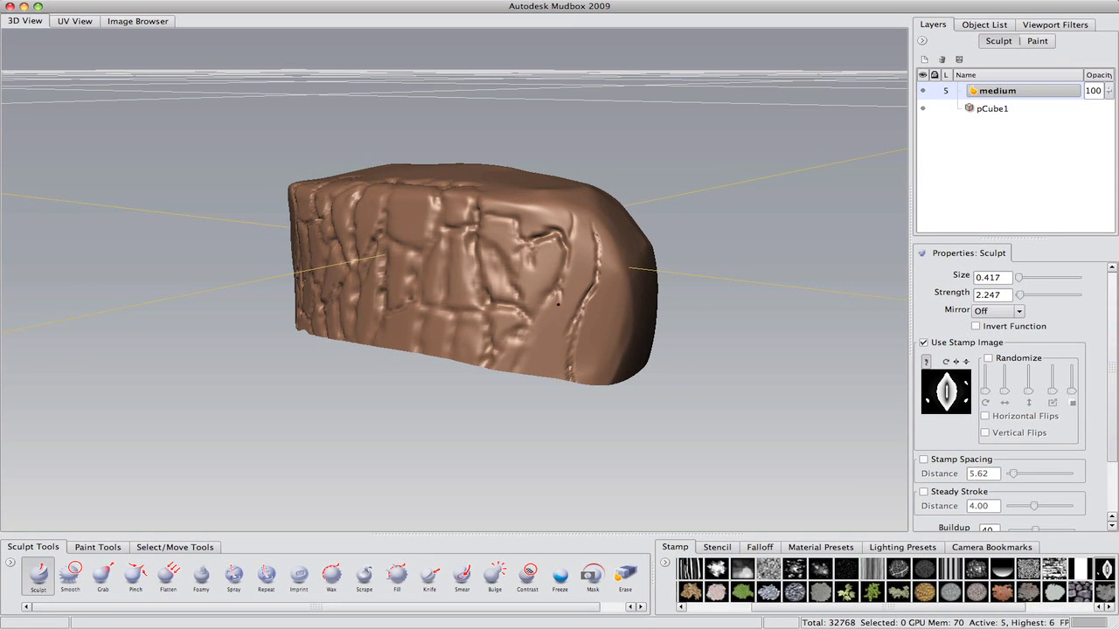
left_click_drag(581, 238, 472, 306, "alt")
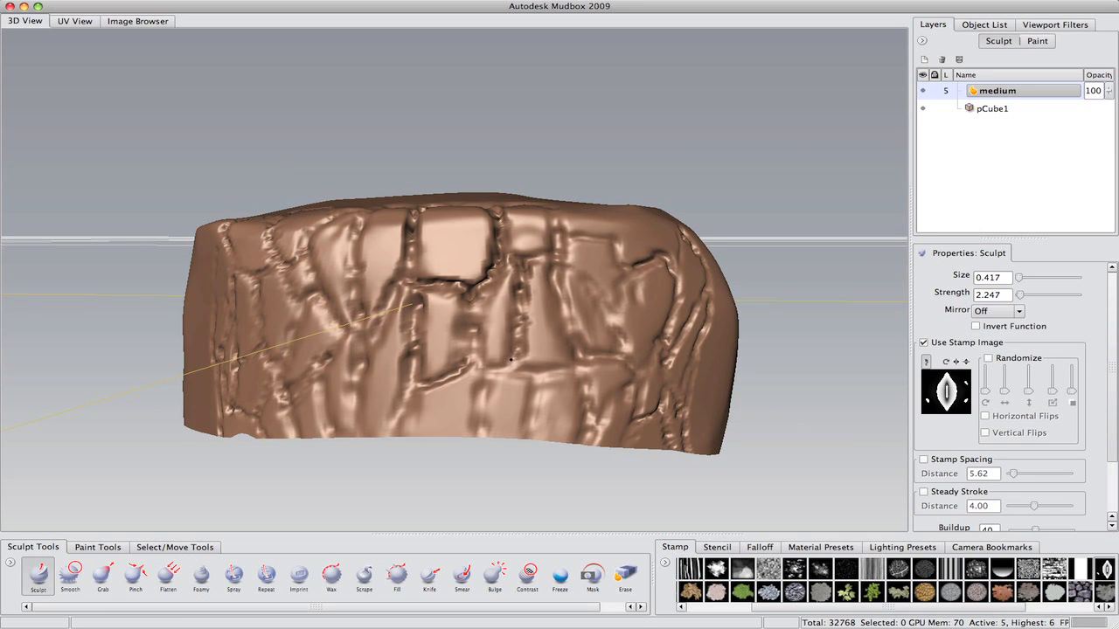
left_click_drag(512, 359, 630, 280, "alt")
Add Sculpt Layer 2, subdivide to level 6, and switch to the Scrape brush
left_click(923, 59)
left_click_drag(725, 210, 767, 190, "alt")
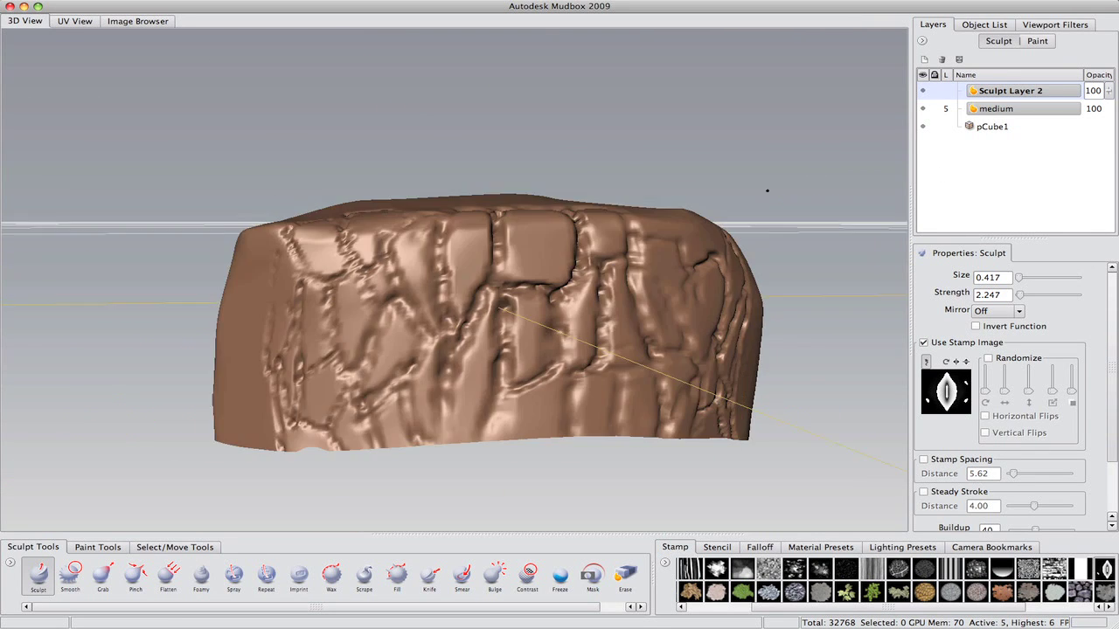
key("shift+d")
mouse_move(509, 276)
left_mouse_down("alt")
mouse_move(490, 262)
mouse_move(463, 298)
mouse_move(437, 302)
mouse_move(518, 278)
left_mouse_up("alt")
left_click(364, 575)
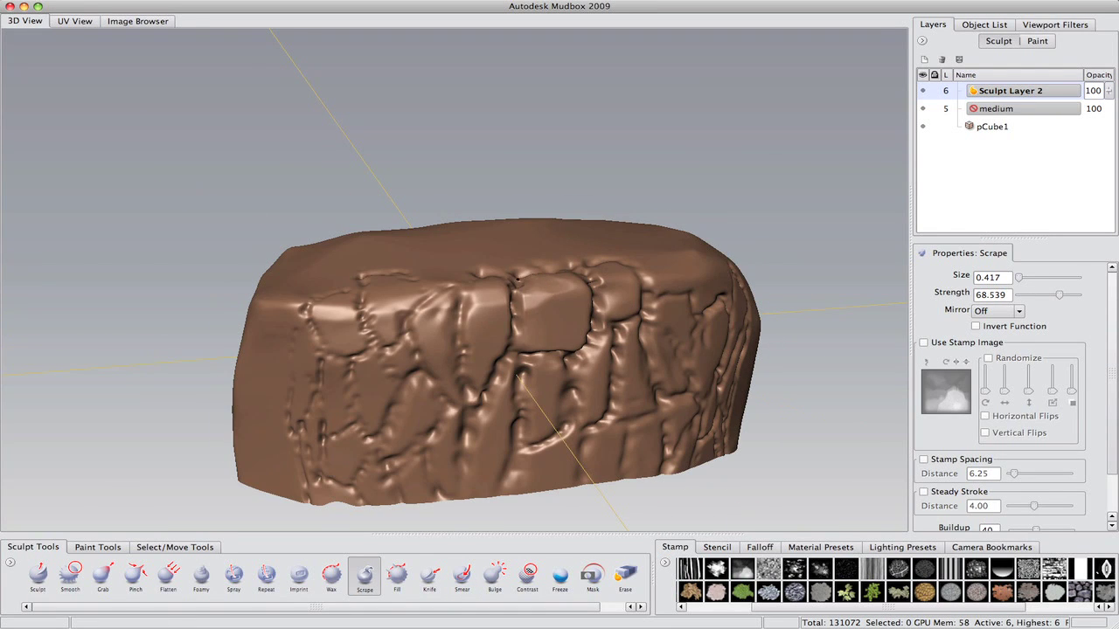
right_click_drag(518, 278, 637, 287, "alt")
Shrink the Scrape brush to 0.197, zoom onto the top stones, and subdivide to level 7
mouse_move(637, 287)
left_mouse_down()
mouse_move(250, 462)
mouse_move(367, 350)
left_mouse_up()
right_click_drag(367, 349, 417, 313, "alt")
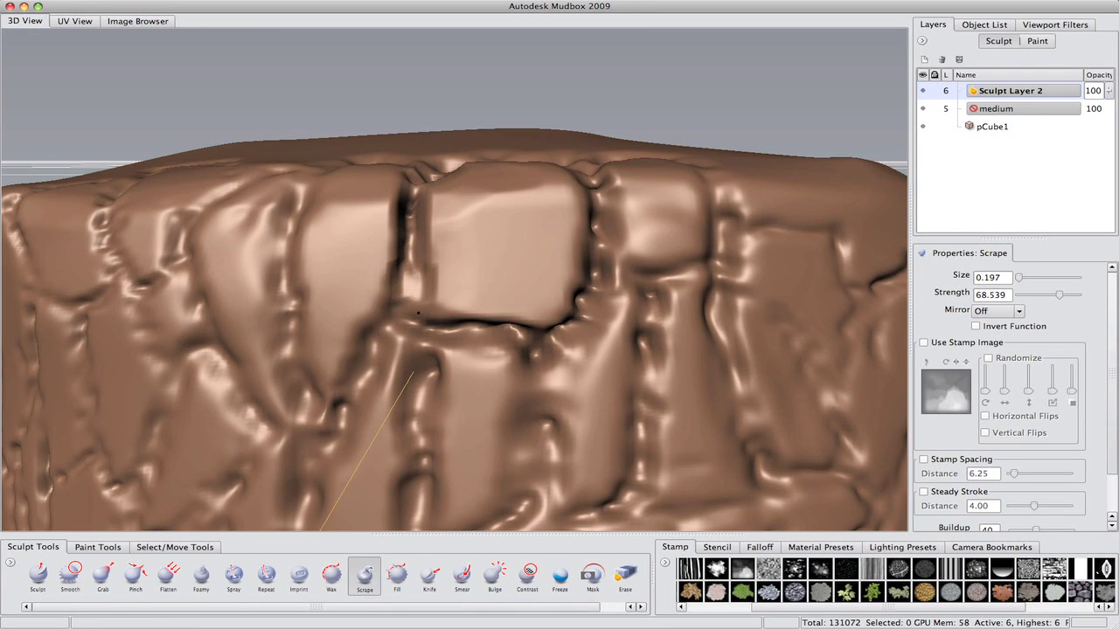
left_click_drag(417, 313, 475, 243, "alt")
key("shift+d")
Delete Sculpt Layer 2, step back to level 6, and add a fresh sculpt layer at level 7
right_click(970, 91)
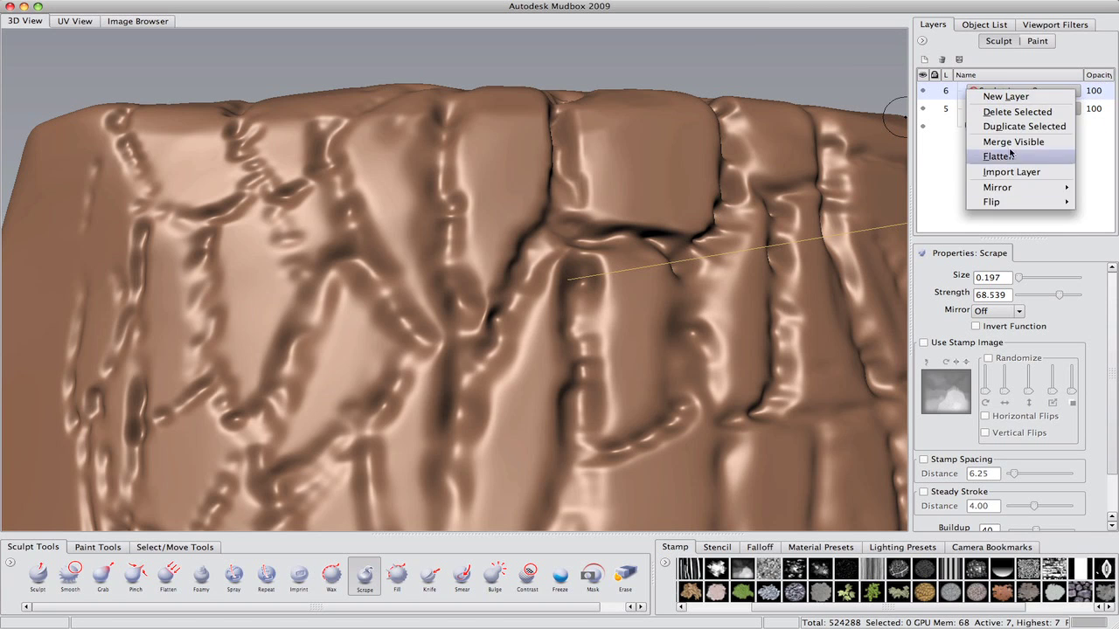
left_click(1017, 112)
left_click(569, 334)
key("Page_Down")
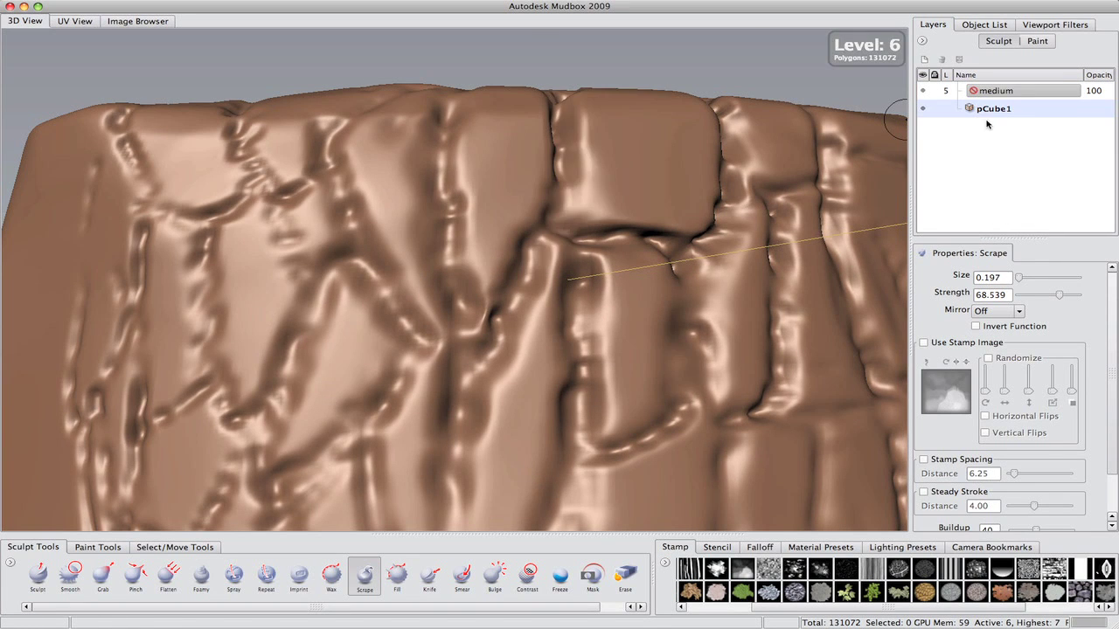
right_click(916, 138)
left_click(931, 145)
key("f")
key("Page_Up")
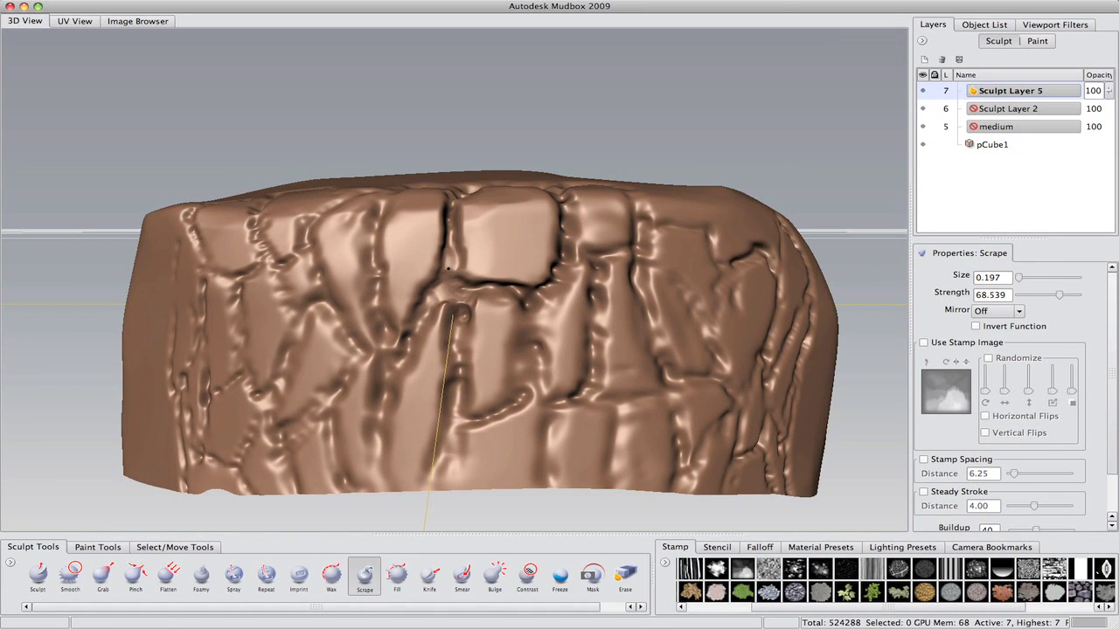
Scrape and sharpen the upper, middle and lower cracks on the front face, smoothing as needed
mouse_move(441, 293)
left_mouse_down()
mouse_move(479, 260)
mouse_move(477, 325)
left_mouse_up()
left_click_drag(488, 349, 467, 435)
left_click_drag(533, 376, 459, 419)
left_click_drag(459, 412, 424, 470)
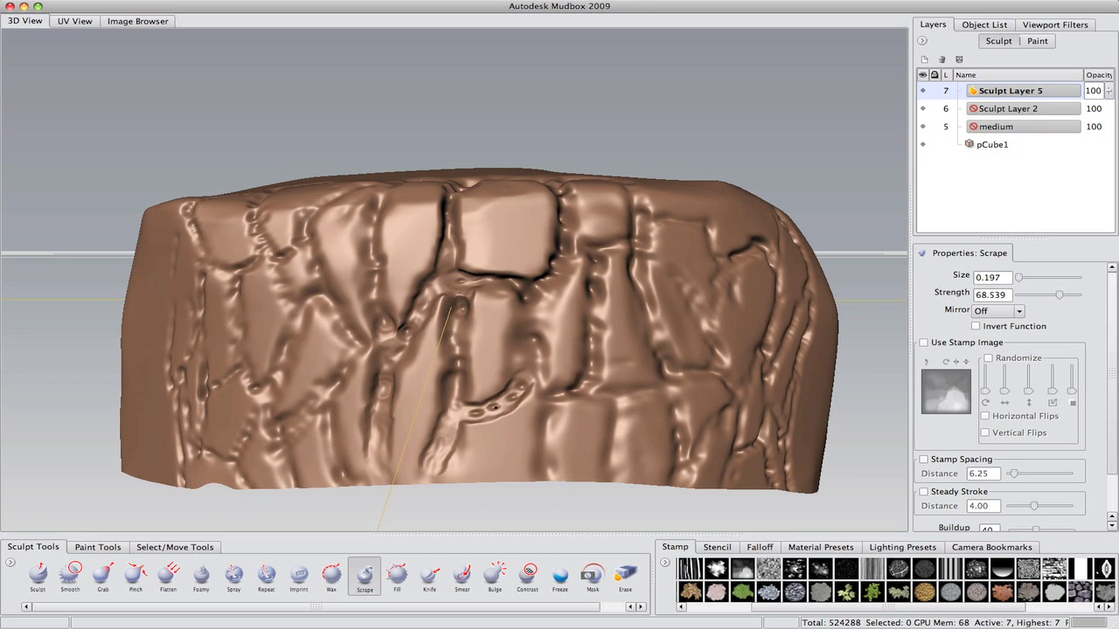
left_click_drag(584, 320, 553, 292, "alt")
key("shift")
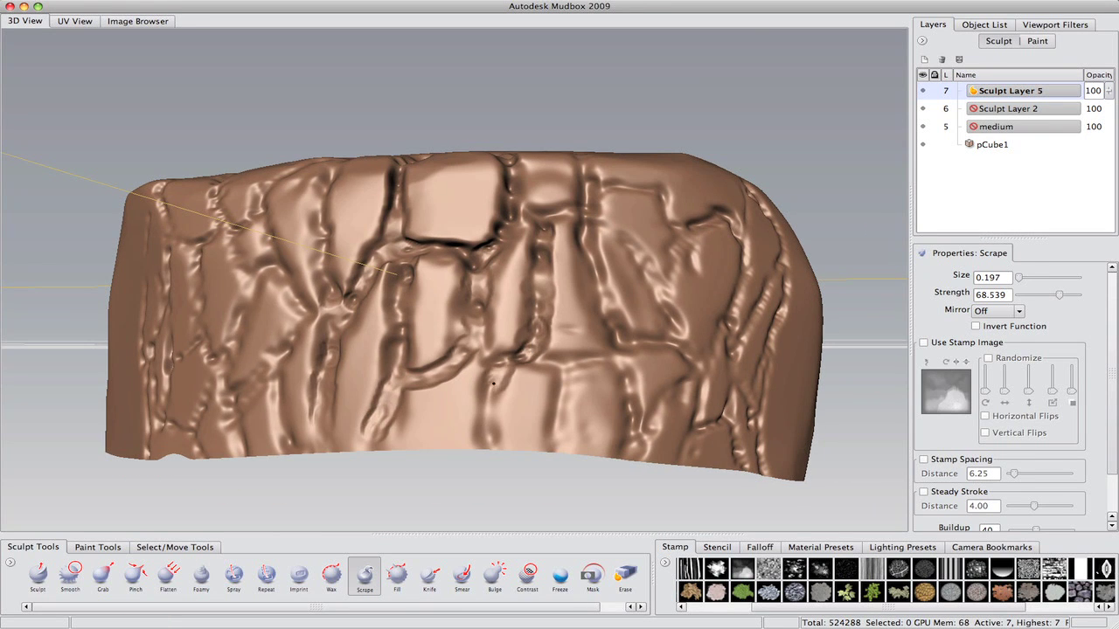
left_click_drag(493, 384, 505, 383, "alt")
left_click_drag(435, 327, 497, 304, "alt")
Shrink the Scrape brush to 0.099 and refine the stones from several angles
key("shift")
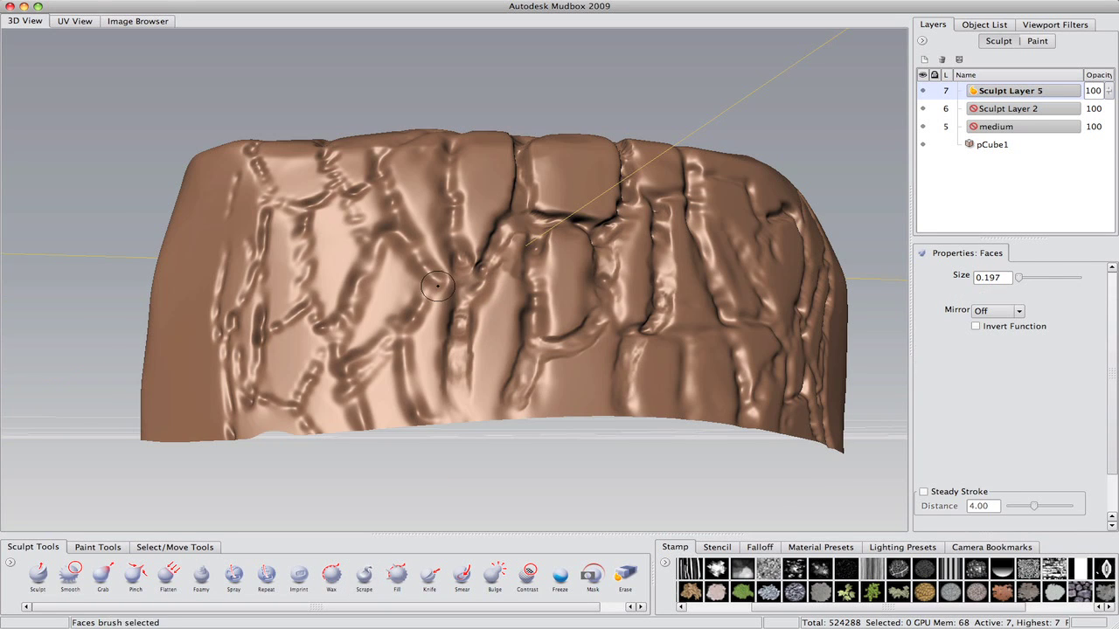
left_click_drag(460, 321, 472, 339, "alt")
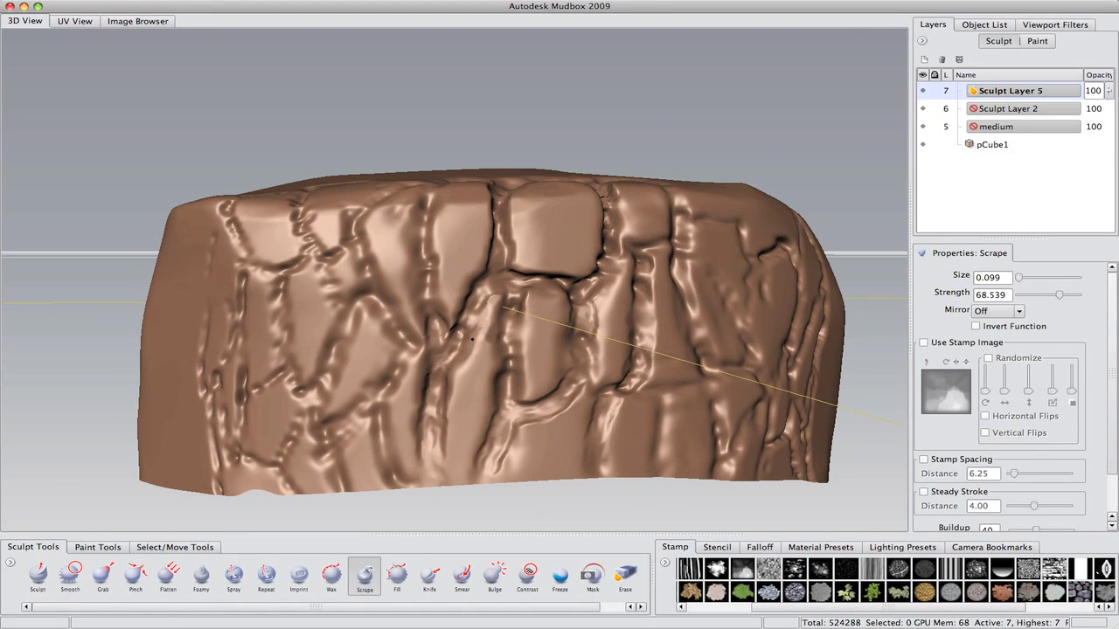
left_click_drag(510, 403, 528, 353, "alt")
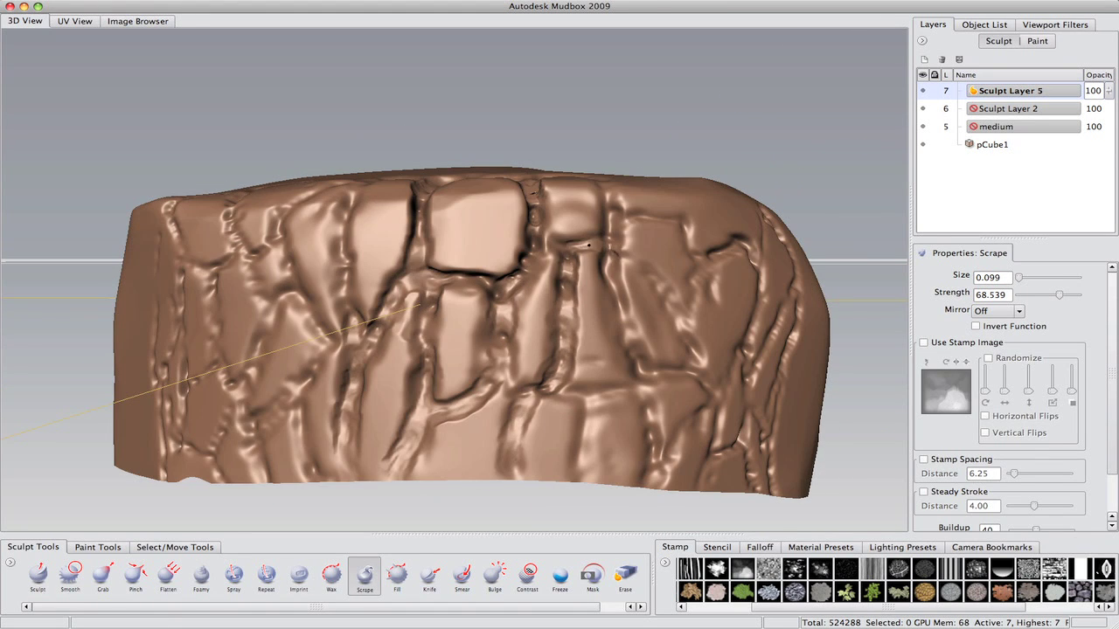
left_click_drag(588, 242, 543, 285, "alt")
left_click_drag(643, 380, 646, 253, "alt")
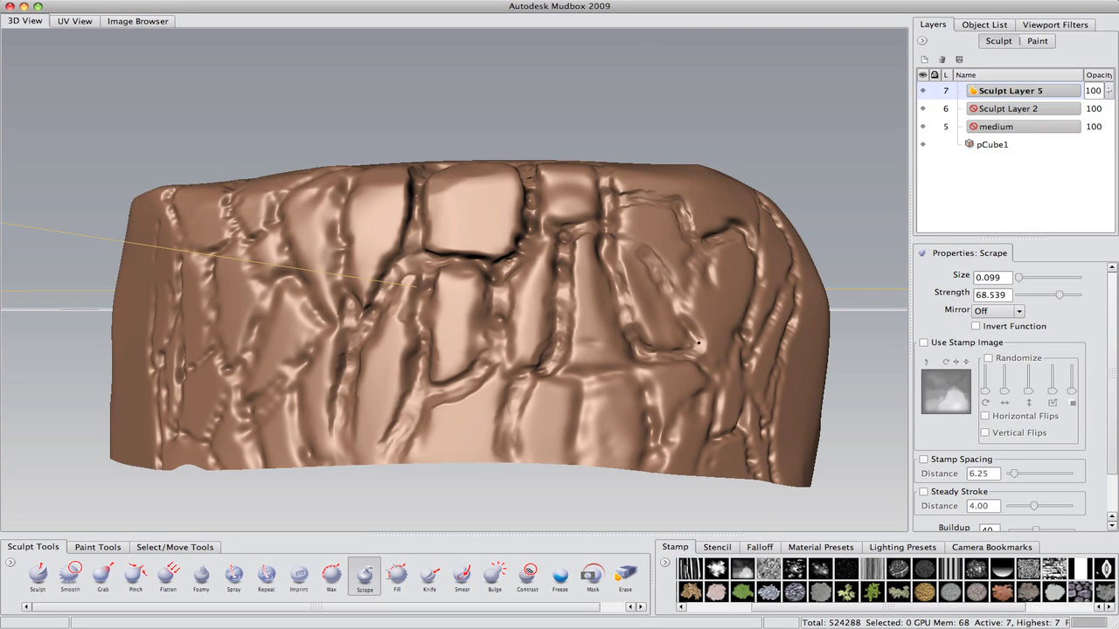
left_click_drag(697, 344, 560, 349, "alt")
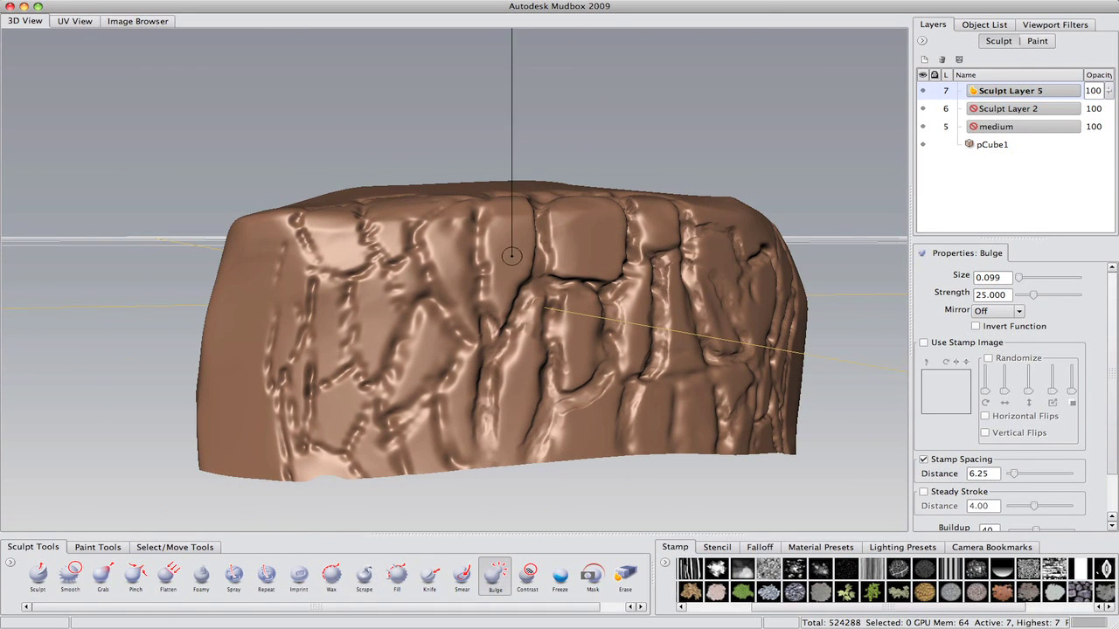
left_click(625, 574)
Undo the stray ring bulge and expand the brush Falloff settings
left_click(496, 575)
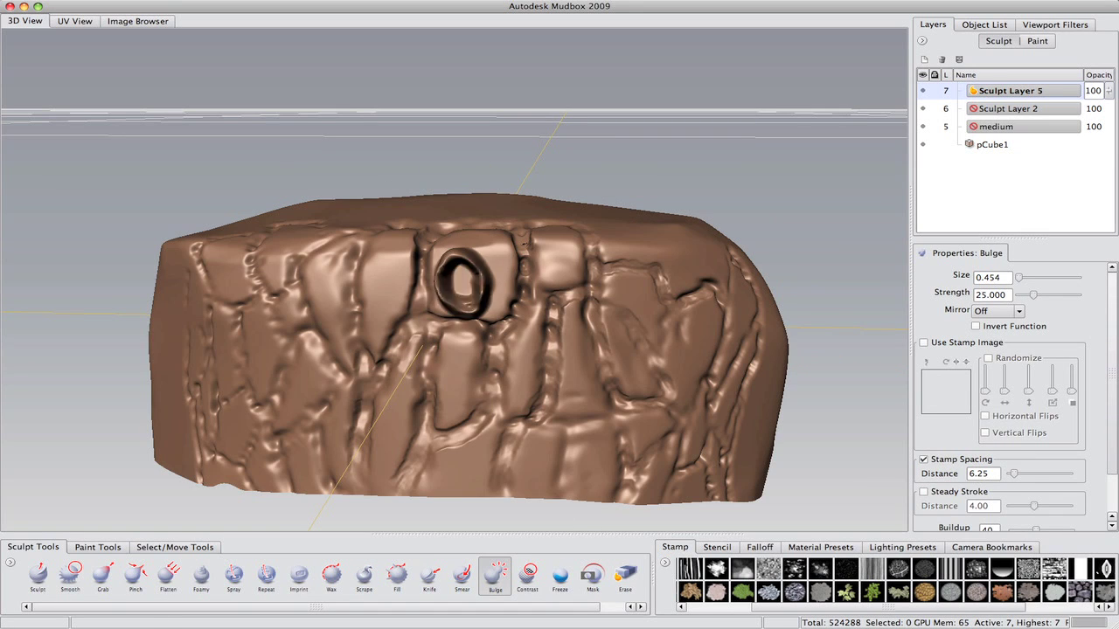
key("ctrl+z")
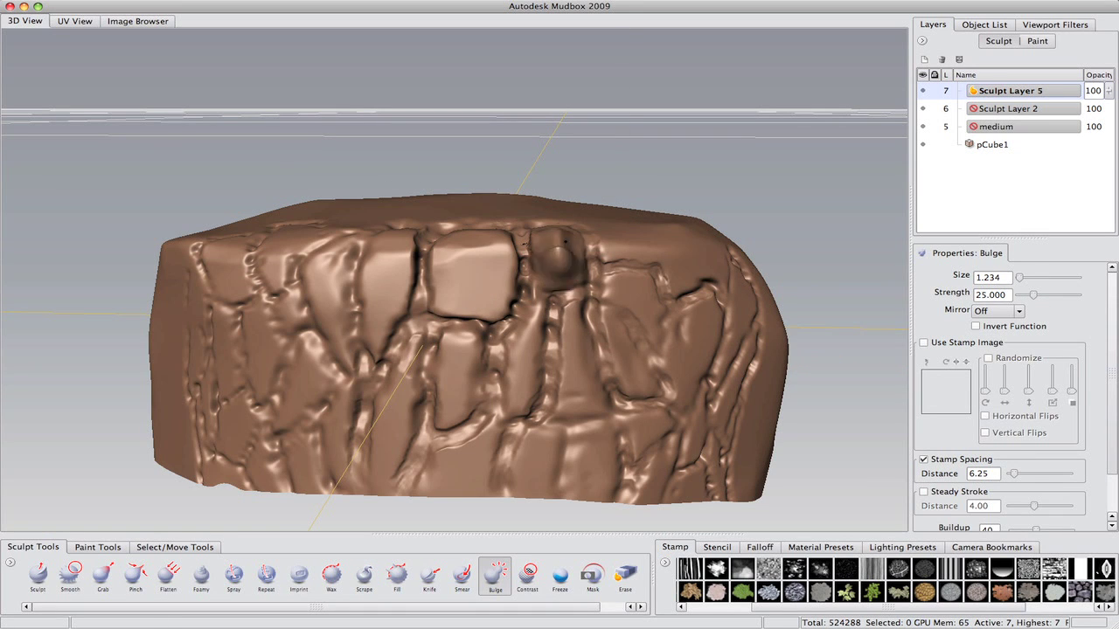
scroll(919, 509, "down", 2)
left_click(919, 505)
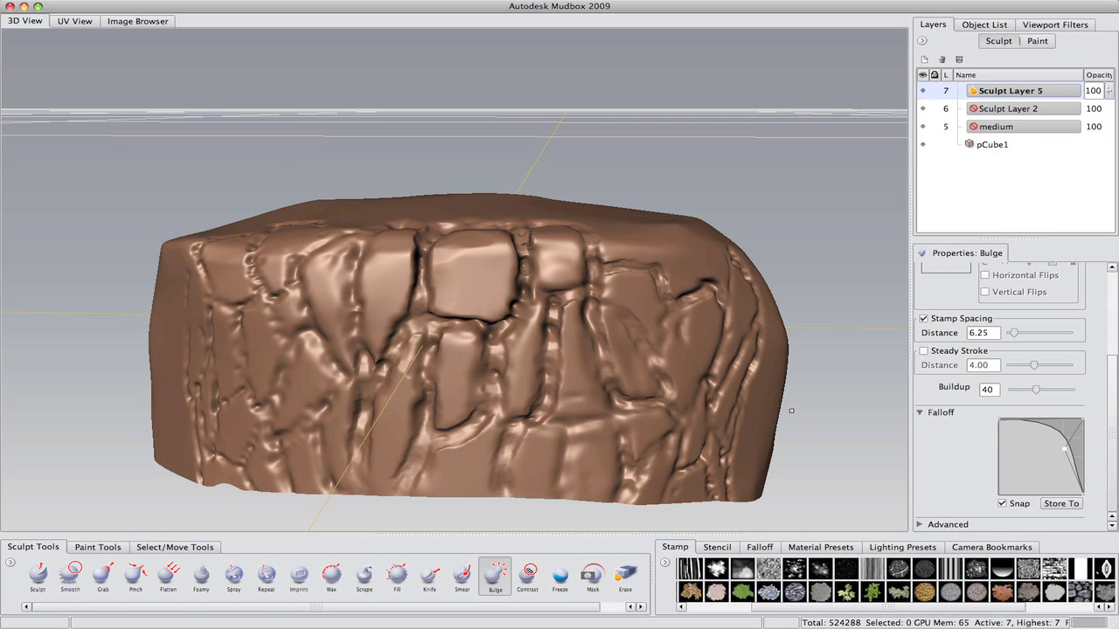
Smooth the top-centre stone on the rock's front face
left_click_drag(665, 367, 568, 258, "alt")
mouse_move(568, 258)
left_mouse_down("alt")
mouse_move(488, 306)
mouse_move(542, 218)
left_mouse_up("alt")
right_click_drag(542, 218, 457, 227, "alt")
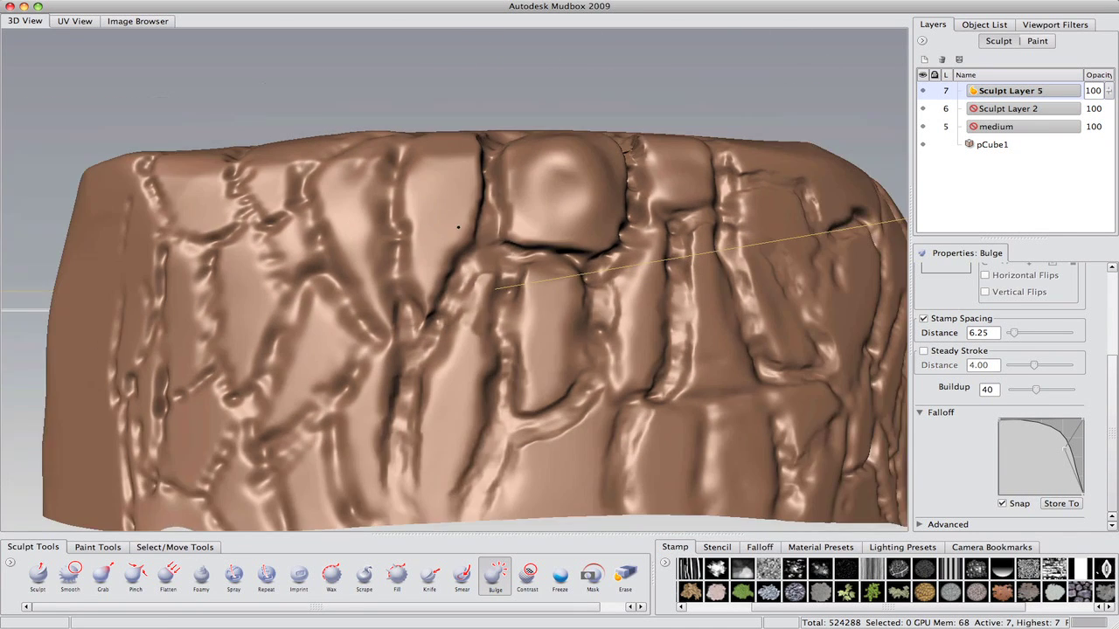
mouse_move(457, 227)
left_mouse_down("alt")
mouse_move(512, 292)
mouse_move(429, 420)
mouse_move(524, 384)
mouse_move(546, 297)
mouse_move(564, 302)
mouse_move(527, 398)
mouse_move(620, 510)
left_mouse_up("alt")
Build up the central stones with soft Foamy brush strokes
left_click(201, 576)
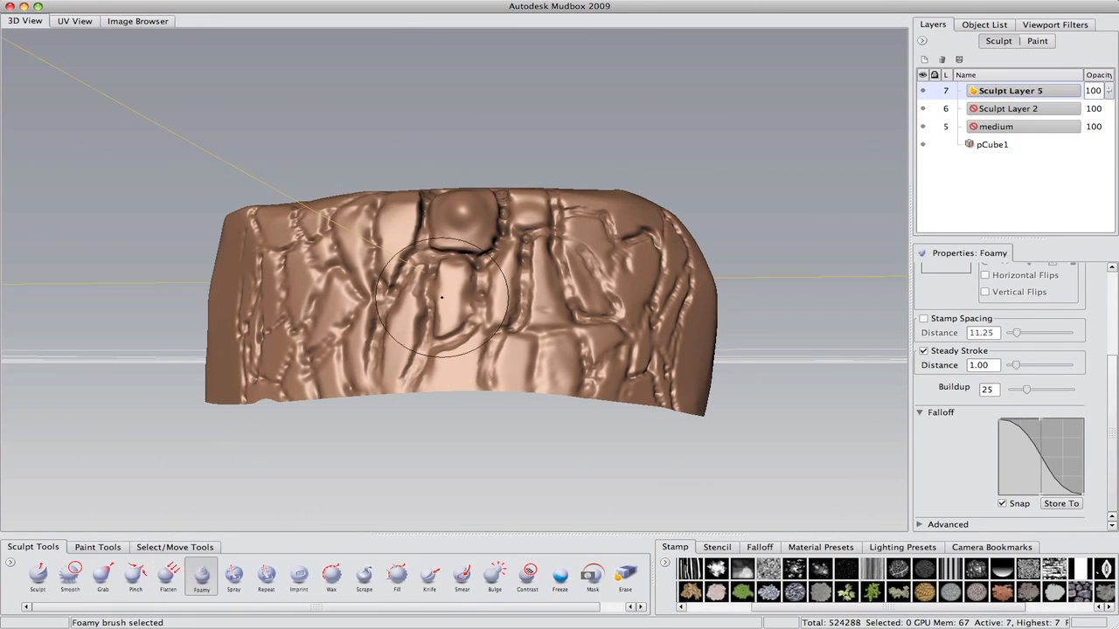
right_click_drag(490, 393, 512, 445, "alt")
mouse_move(533, 279)
left_mouse_down()
mouse_move(542, 376)
mouse_move(591, 385)
left_mouse_up()
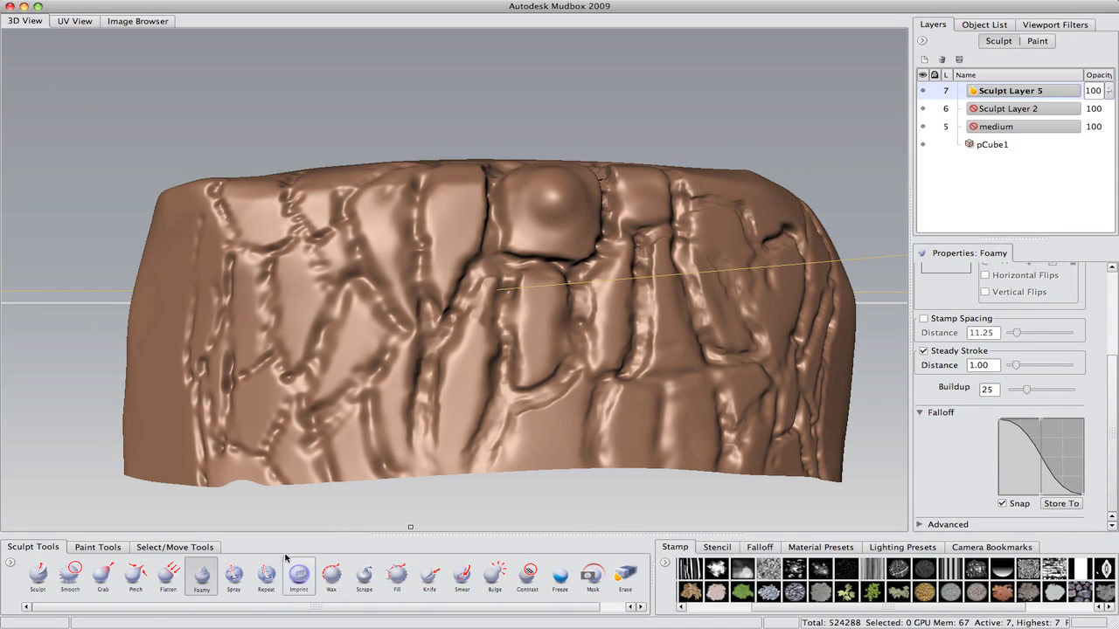
Deepen the centre and reshape the upper-right stones with Sculpt at size 1.127, strength 2.247
left_click(38, 575)
mouse_move(497, 250)
left_mouse_down()
mouse_move(481, 305)
mouse_move(516, 388)
left_mouse_up()
mouse_move(516, 388)
left_mouse_down("alt")
mouse_move(393, 271)
mouse_move(458, 264)
mouse_move(549, 324)
left_mouse_up("alt")
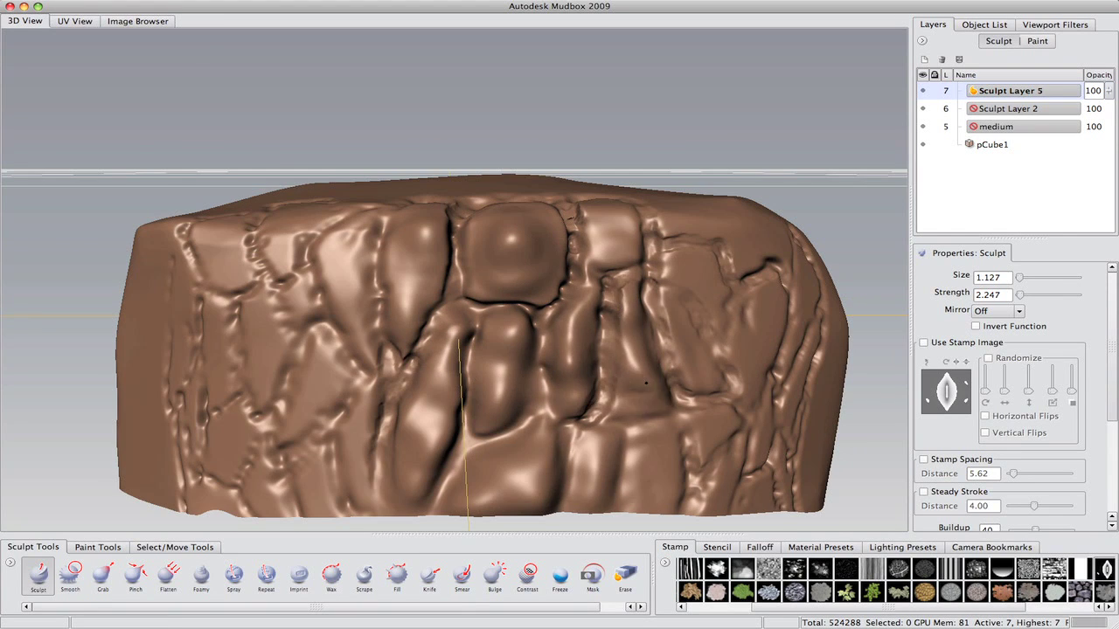
mouse_move(638, 394)
left_mouse_down("alt")
mouse_move(542, 227)
mouse_move(428, 347)
mouse_move(525, 263)
left_mouse_up("alt")
left_click_drag(559, 209, 542, 350)
mouse_move(437, 228)
left_mouse_down()
mouse_move(517, 465)
mouse_move(446, 263)
mouse_move(454, 420)
mouse_move(332, 454)
mouse_move(384, 298)
mouse_move(525, 288)
mouse_move(900, 321)
mouse_move(808, 264)
left_mouse_up()
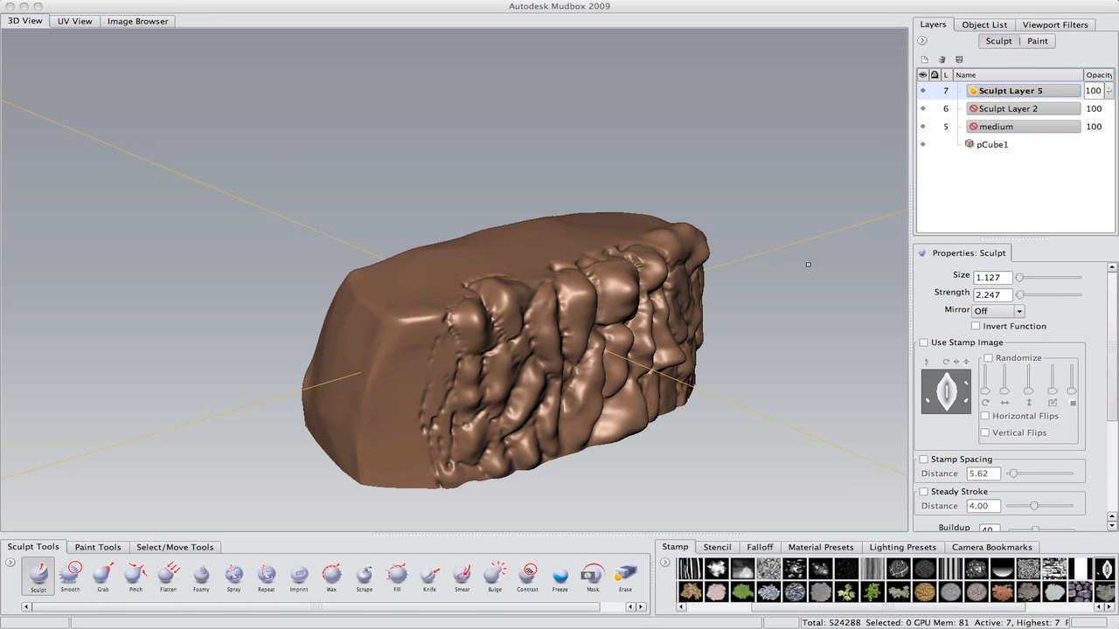
Scrape a flat facet onto the central front stone at brush size 0.324
left_click(365, 574)
mouse_move(437, 367)
left_mouse_down("alt")
mouse_move(536, 317)
mouse_move(484, 407)
mouse_move(427, 340)
mouse_move(310, 395)
mouse_move(190, 431)
left_mouse_up("alt")
mouse_move(483, 223)
left_mouse_down("alt")
mouse_move(404, 262)
mouse_move(525, 163)
left_mouse_up("alt")
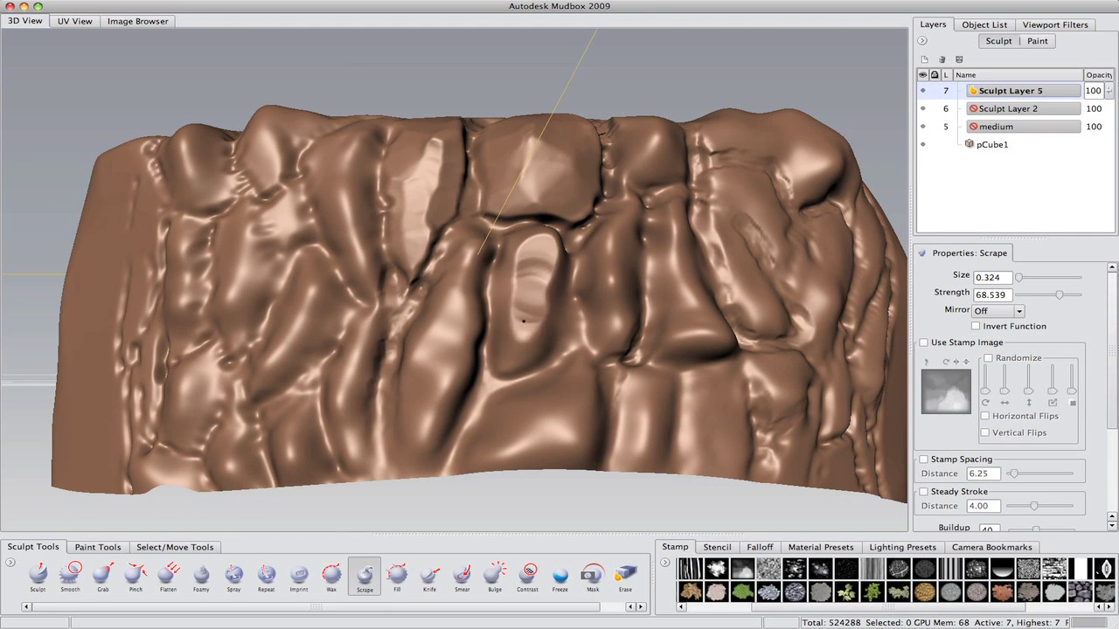
mouse_move(523, 322)
left_mouse_down("alt")
mouse_move(856, 305)
mouse_move(486, 239)
left_mouse_up("alt")
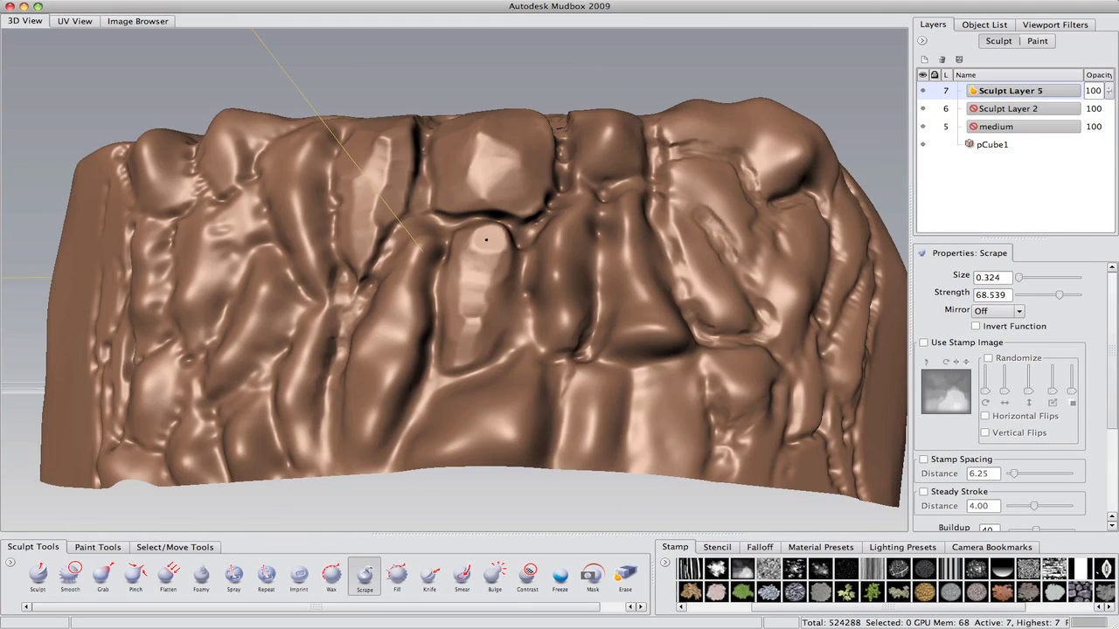
left_click_drag(417, 253, 454, 319, "alt")
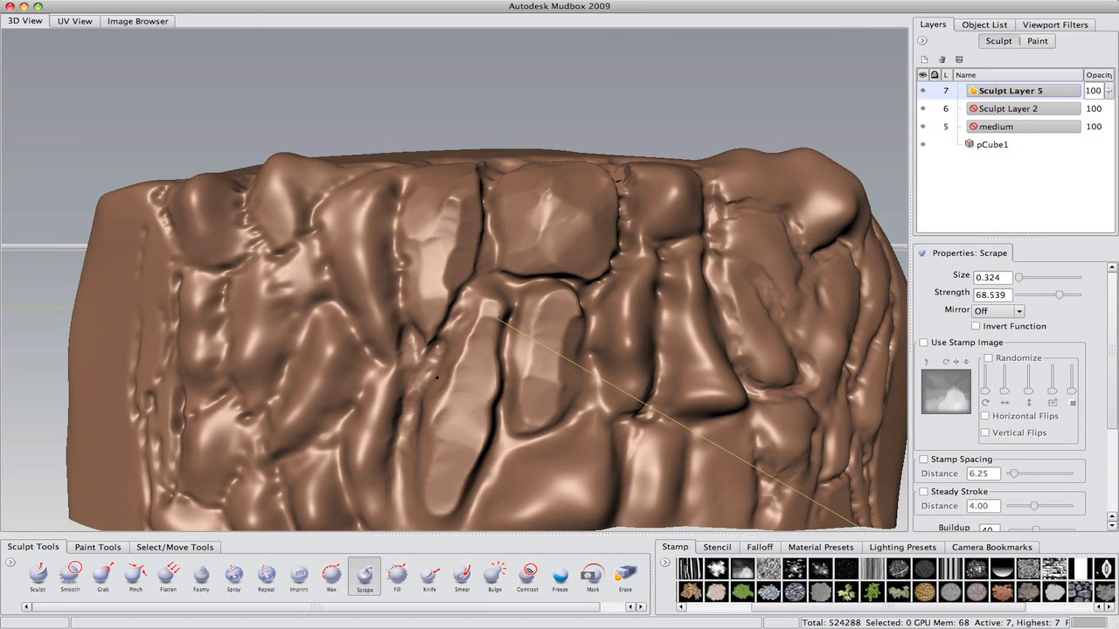
left_click_drag(437, 377, 380, 176, "alt")
mouse_move(334, 298)
left_mouse_down("alt")
mouse_move(489, 367)
mouse_move(515, 411)
mouse_move(529, 376)
left_mouse_up("alt")
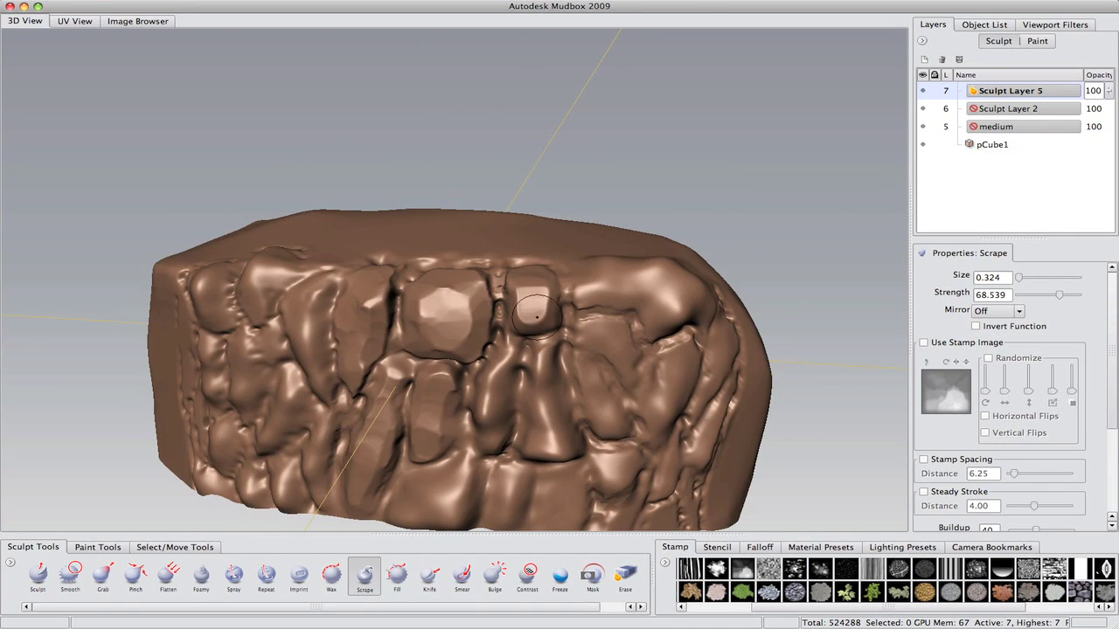
right_click_drag(529, 376, 594, 332, "alt")
Keep scraping the remaining front stones into crisp planes from several angles
mouse_move(544, 318)
left_mouse_down("alt")
mouse_move(606, 201)
mouse_move(577, 219)
mouse_move(559, 253)
mouse_move(471, 175)
mouse_move(673, 324)
left_mouse_up("alt")
mouse_move(673, 323)
right_mouse_down("alt")
mouse_move(598, 428)
mouse_move(672, 280)
right_mouse_up("alt")
left_click_drag(682, 337, 579, 312, "alt")
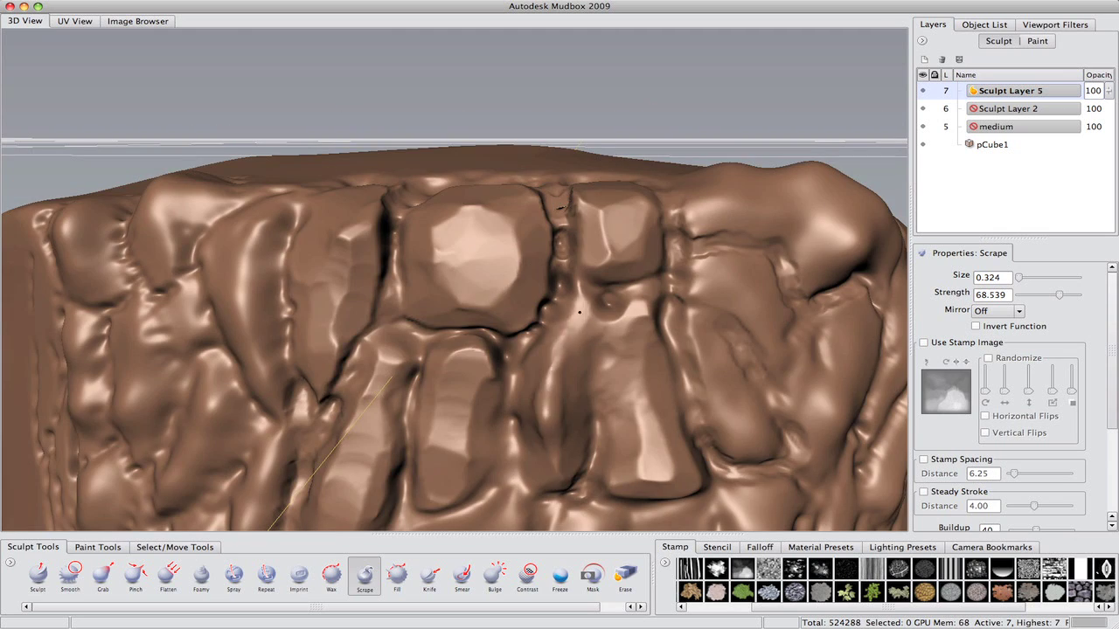
mouse_move(581, 308)
right_mouse_down("alt")
mouse_move(516, 394)
mouse_move(568, 323)
mouse_move(500, 375)
right_mouse_up("alt")
left_click_drag(500, 375, 589, 356, "alt")
mouse_move(596, 399)
left_mouse_down("alt")
mouse_move(556, 343)
mouse_move(556, 317)
mouse_move(532, 310)
left_mouse_up("alt")
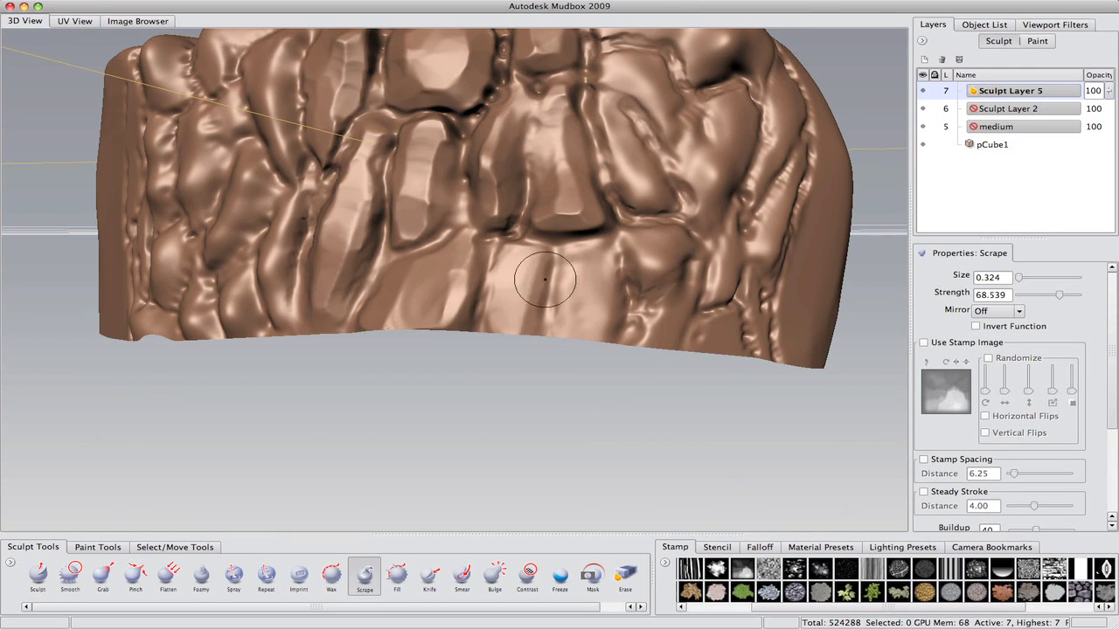
mouse_move(671, 256)
left_mouse_down("alt")
mouse_move(623, 258)
mouse_move(585, 140)
mouse_move(460, 157)
left_mouse_up("alt")
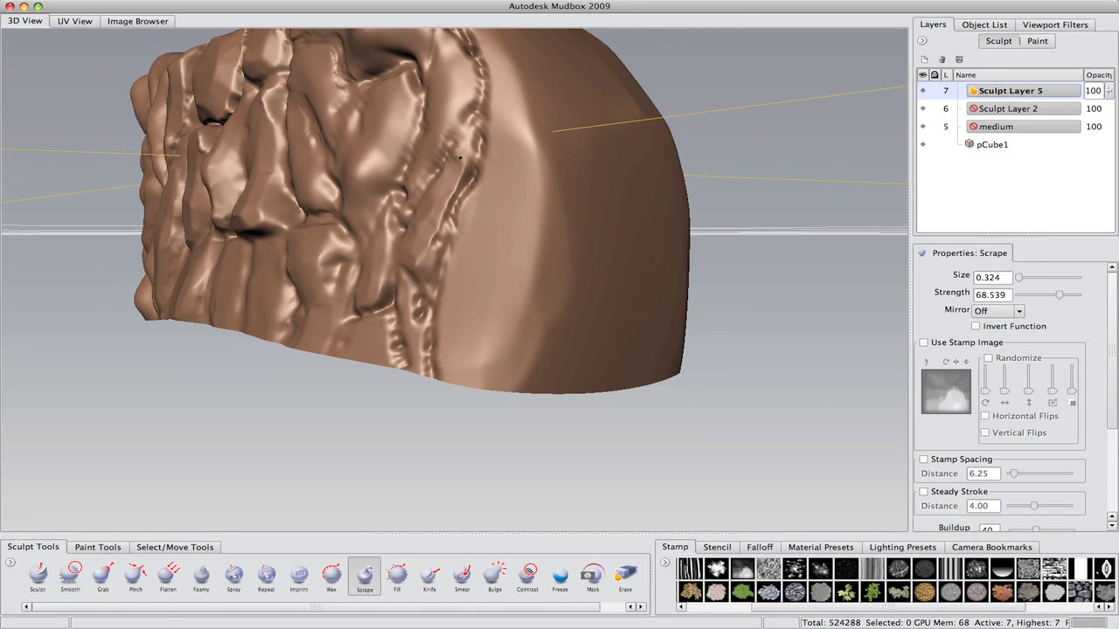
mouse_move(472, 248)
left_mouse_down("alt")
mouse_move(554, 265)
mouse_move(578, 206)
left_mouse_up("alt")
mouse_move(647, 262)
left_mouse_down("alt")
mouse_move(641, 233)
mouse_move(525, 262)
mouse_move(368, 367)
mouse_move(211, 528)
left_mouse_up("alt")
Carve a crack around the right-hand stone, alternating stamped Sculpt and Scrape
key("1")
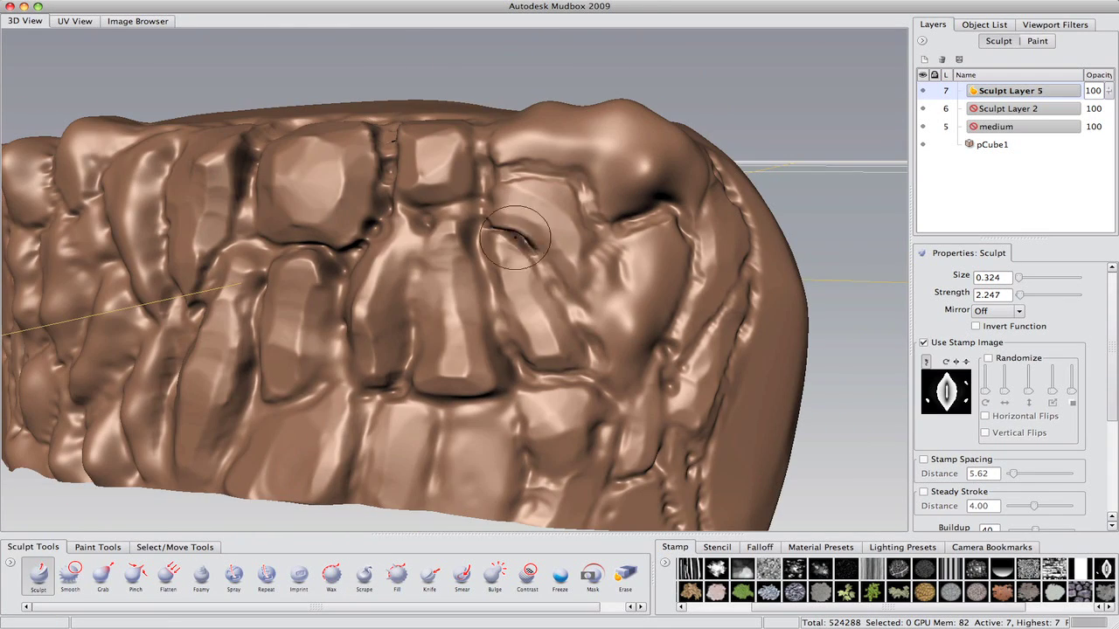
left_click_drag(525, 219, 9, 330, "alt")
left_click_drag(489, 297, 526, 308, "alt")
key("2")
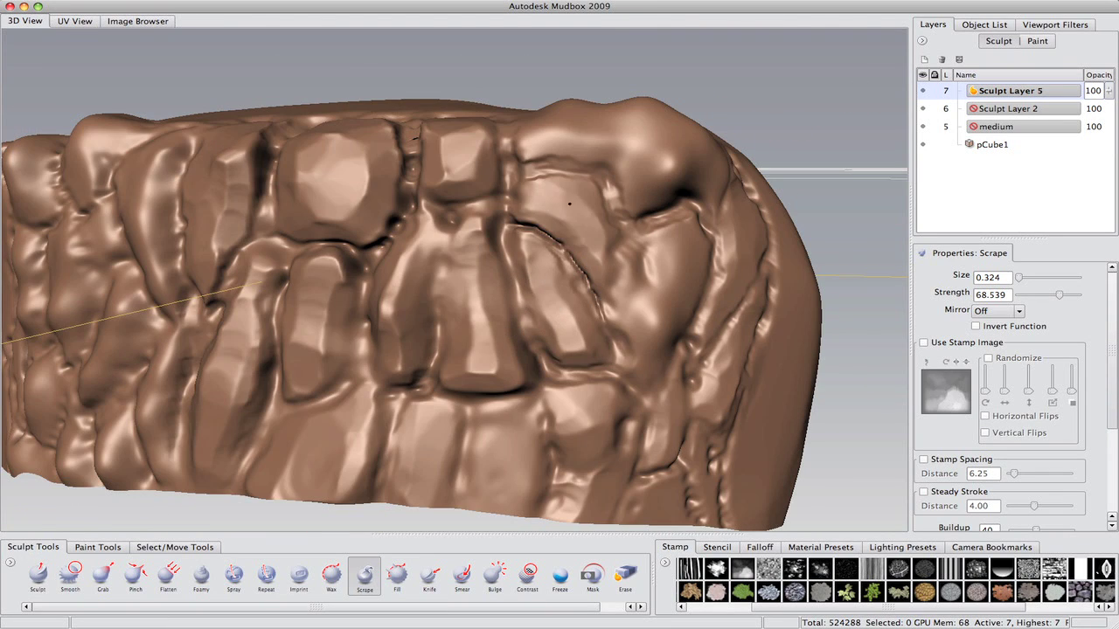
left_click_drag(657, 266, 603, 236, "alt")
key("1")
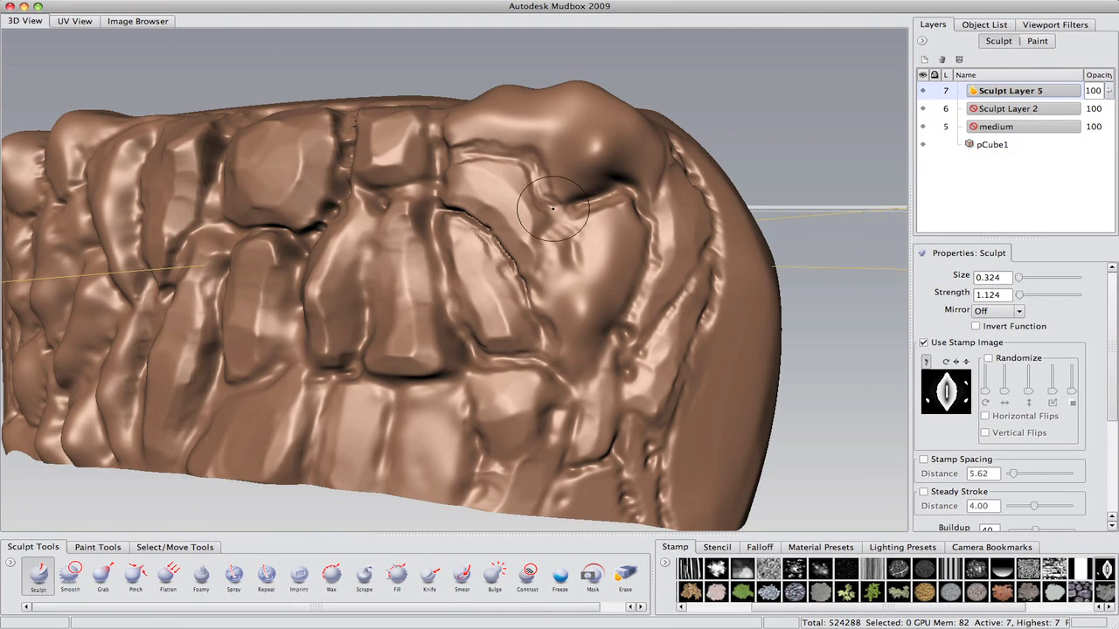
left_click_drag(489, 298, 303, 469, "alt")
key("2")
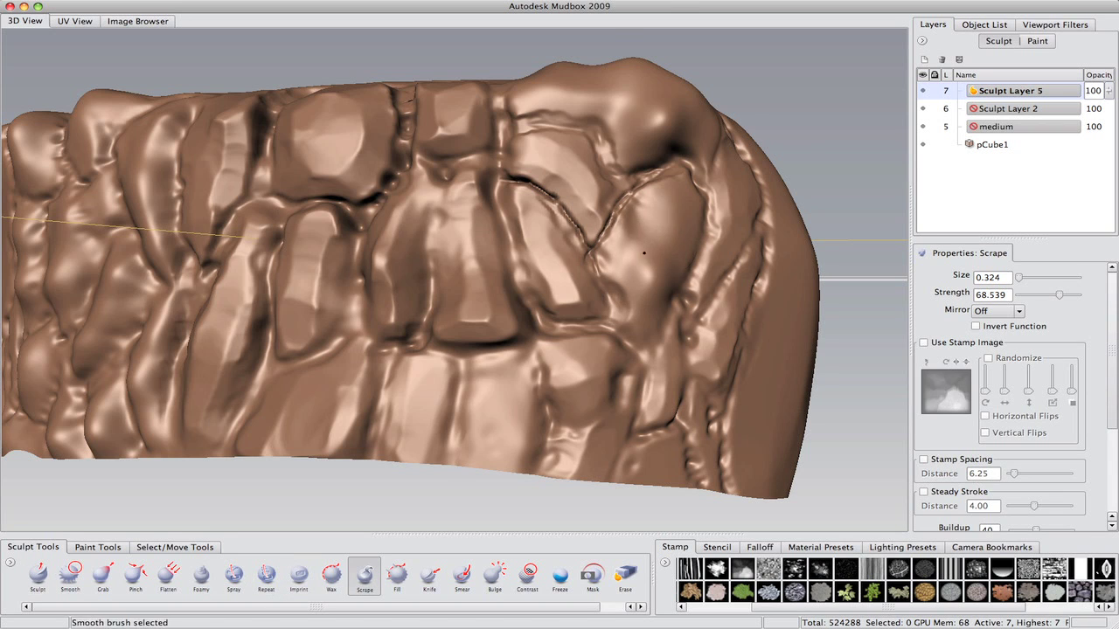
mouse_move(644, 254)
left_mouse_down("alt")
mouse_move(603, 280)
mouse_move(578, 247)
mouse_move(484, 205)
mouse_move(535, 279)
left_mouse_up("alt")
key("1")
key("2")
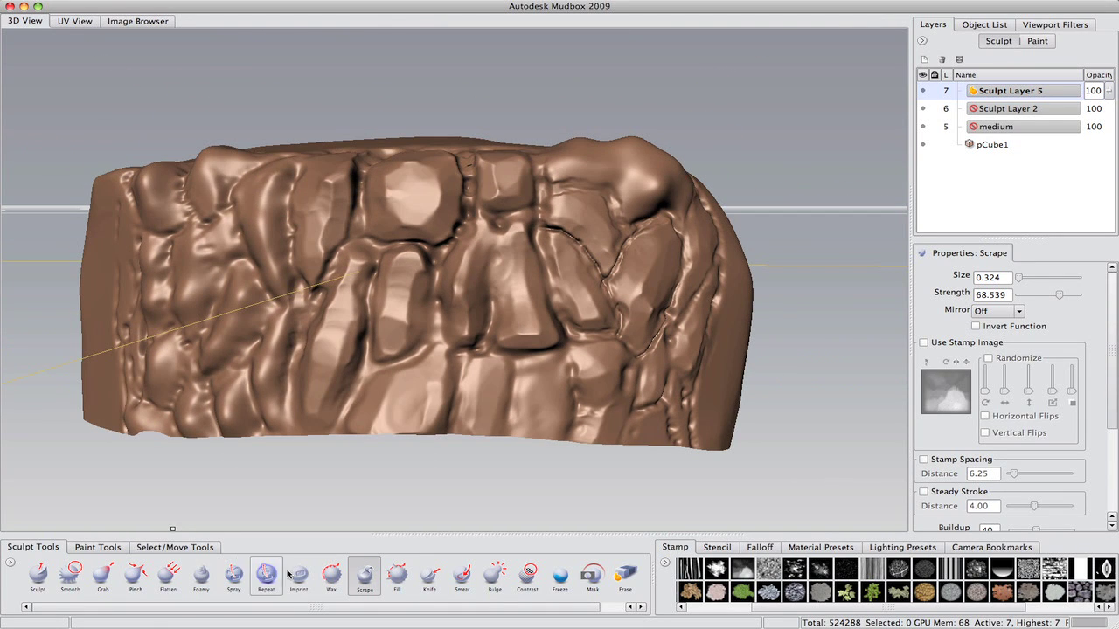
Turn off the Sculpt brush stamp and enlarge its radius
key("1")
left_click(924, 343)
left_click_drag(537, 387, 367, 254)
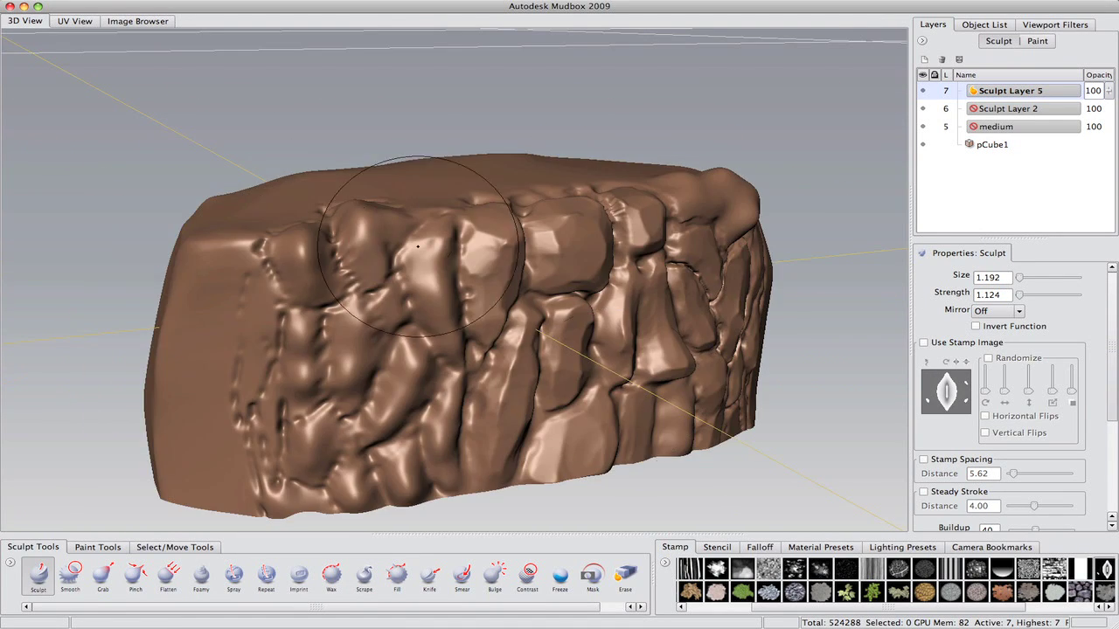
mouse_move(290, 411)
left_mouse_down("alt")
mouse_move(262, 385)
mouse_move(279, 354)
mouse_move(262, 407)
left_mouse_up("alt")
Scrape flat facets onto the lower front stones
left_click(365, 573)
left_click_drag(384, 367, 401, 334, "alt")
right_click_drag(400, 334, 504, 317, "alt")
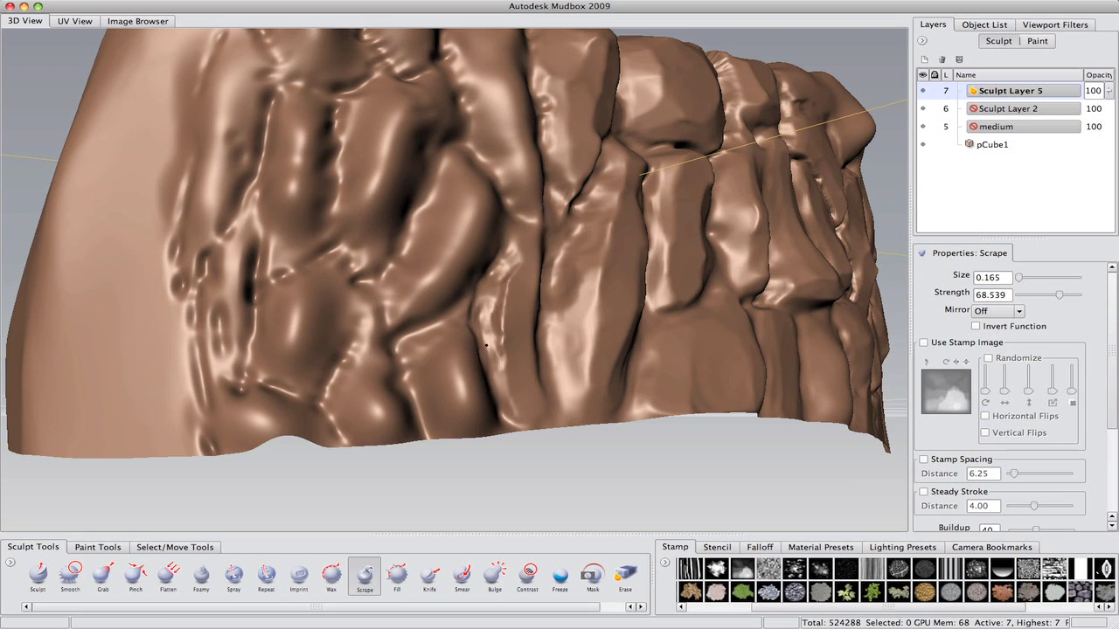
left_click_drag(487, 351, 429, 348, "alt")
right_click_drag(429, 348, 315, 345, "alt")
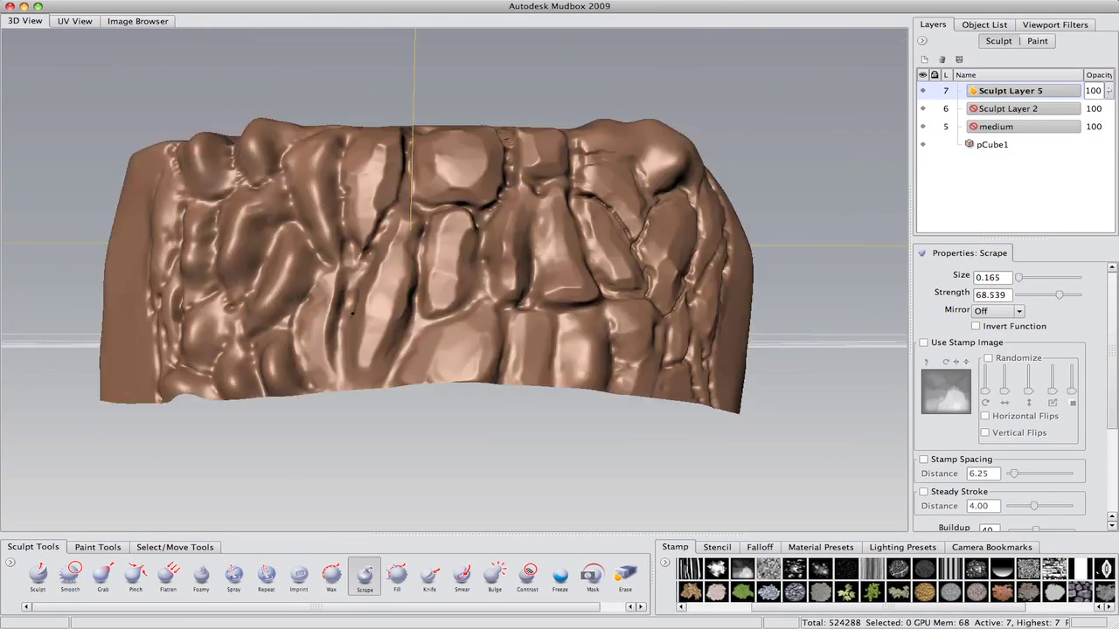
mouse_move(315, 345)
left_mouse_down("alt")
mouse_move(263, 343)
mouse_move(370, 258)
mouse_move(347, 225)
left_mouse_up("alt")
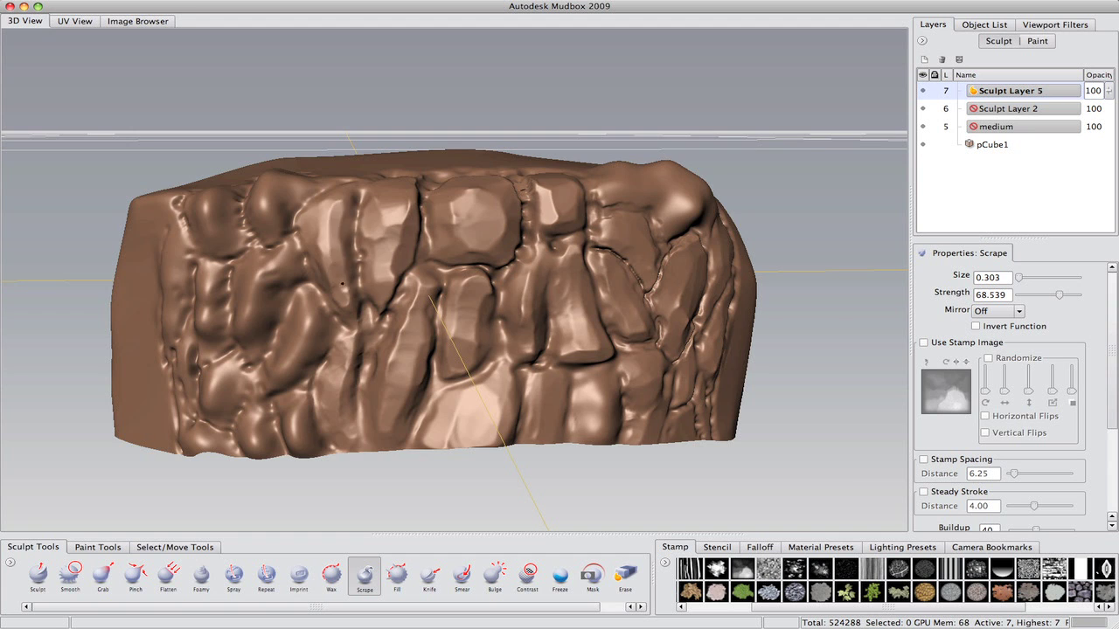
Smooth the stones' top edge and check the block from several angles
left_click_drag(341, 284, 362, 320, "alt")
right_click_drag(362, 320, 437, 298, "alt")
left_click_drag(437, 297, 522, 272, "alt")
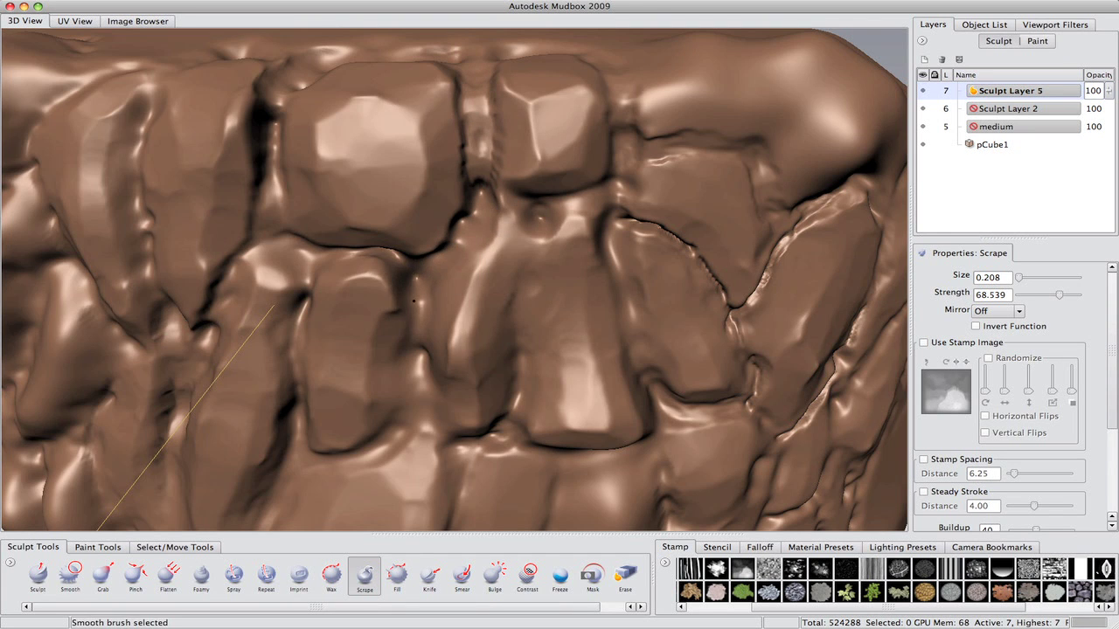
right_click_drag(396, 362, 491, 203, "alt")
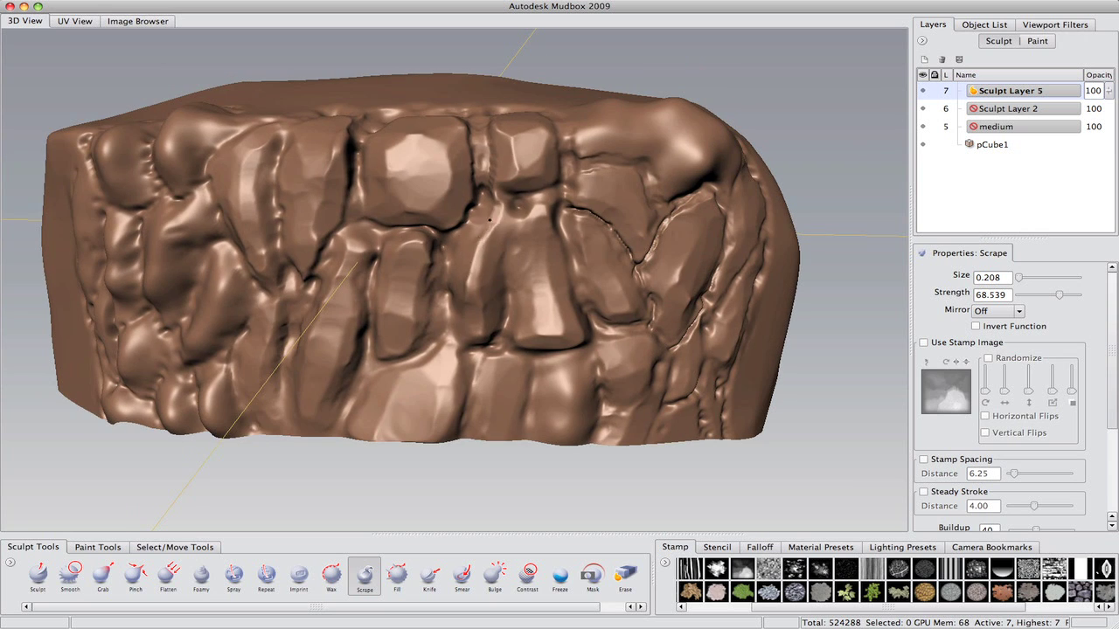
left_click_drag(474, 288, 522, 205, "alt")
left_click_drag(432, 282, 507, 276, "alt")
right_click_drag(507, 276, 544, 272, "alt")
left_click_drag(544, 291, 572, 210, "alt")
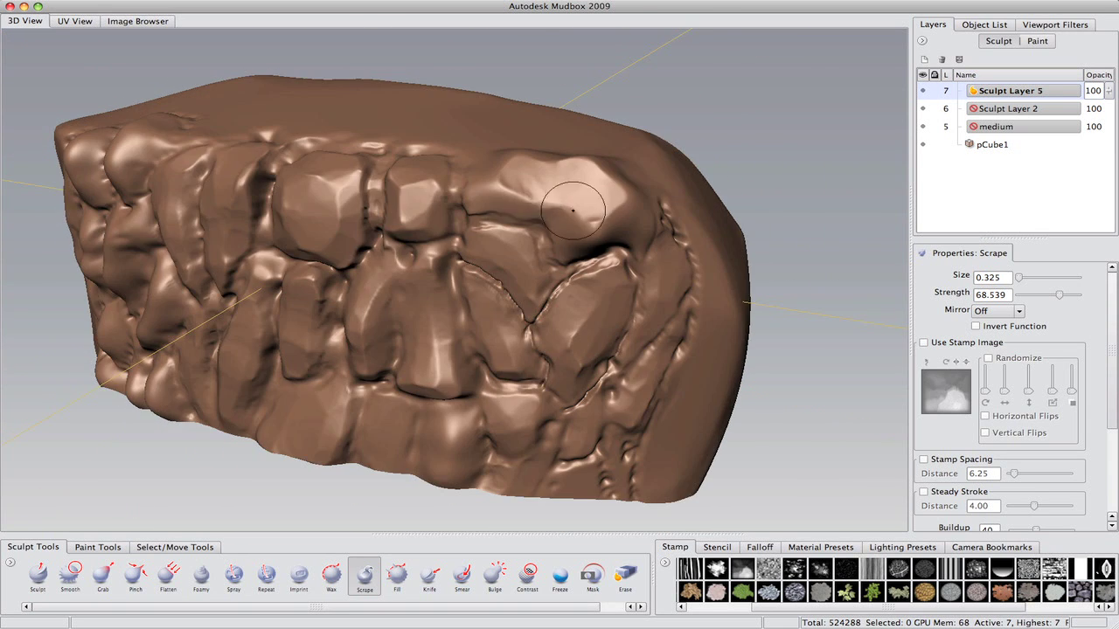
mouse_move(569, 250)
left_mouse_down("alt")
mouse_move(534, 400)
mouse_move(503, 153)
mouse_move(461, 170)
mouse_move(450, 210)
mouse_move(478, 187)
mouse_move(507, 340)
mouse_move(523, 305)
left_mouse_up("alt")
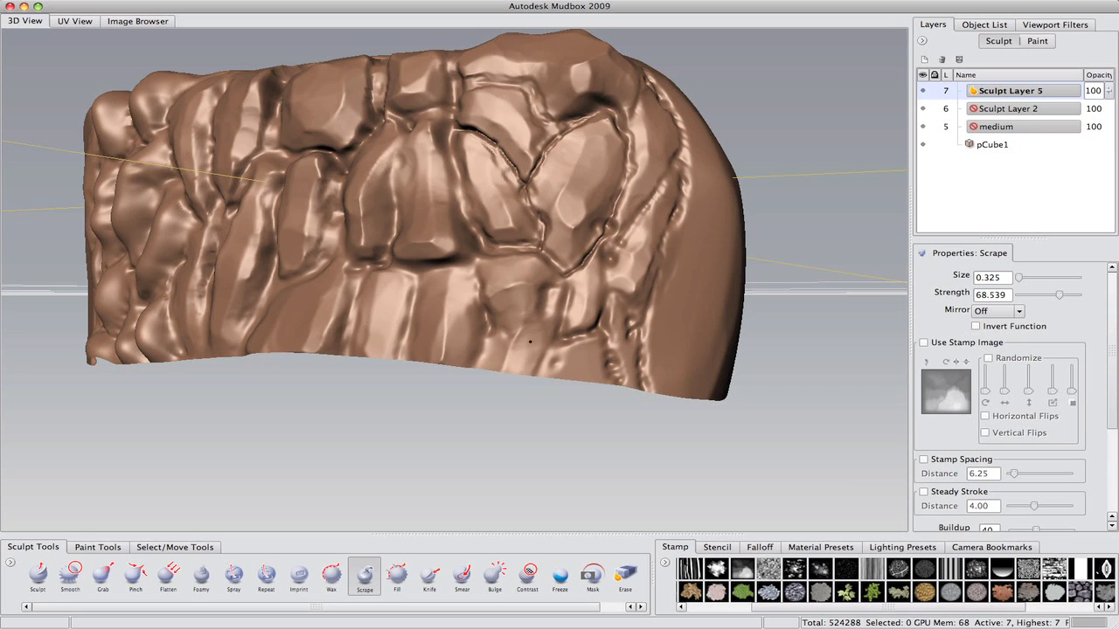
mouse_move(529, 342)
left_mouse_down("alt")
mouse_move(621, 325)
mouse_move(355, 464)
mouse_move(583, 296)
mouse_move(569, 305)
left_mouse_up("alt")
Switch to the standard Sculpt brush and frame the block's long side front-on
key("1")
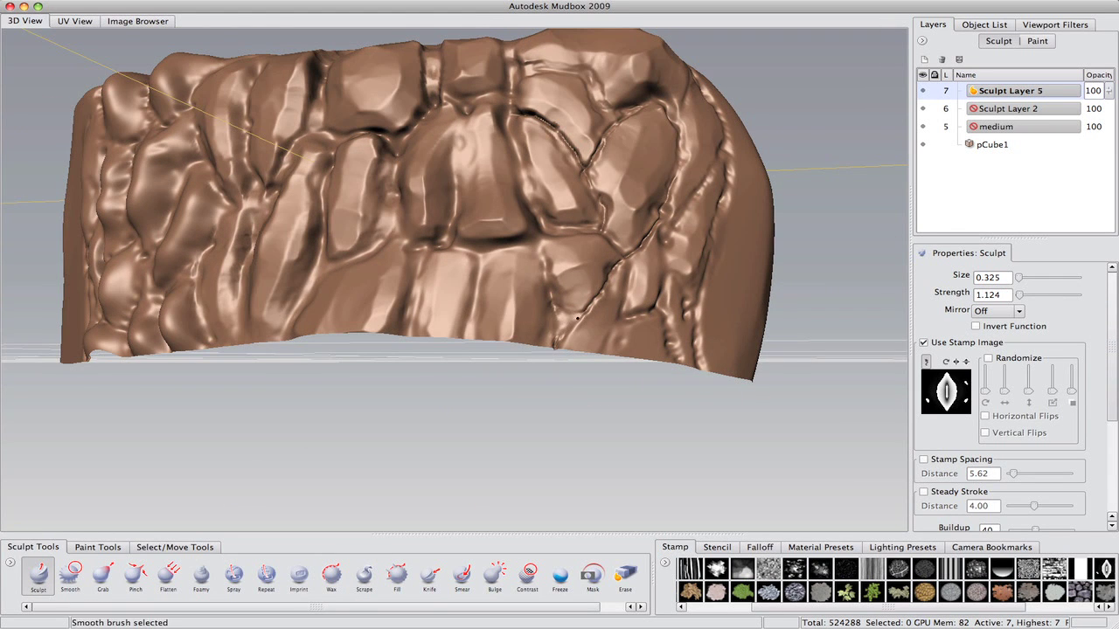
key("1")
mouse_move(524, 341)
left_mouse_down("alt")
mouse_move(432, 344)
mouse_move(490, 232)
mouse_move(463, 236)
left_mouse_up("alt")
left_click_drag(602, 420, 603, 363, "alt")
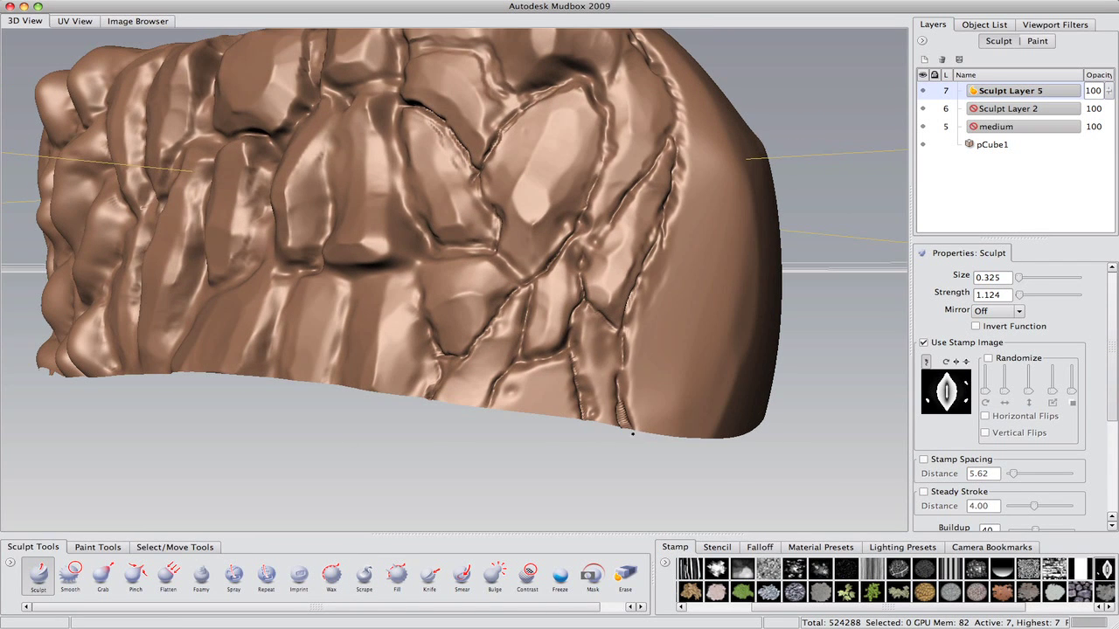
left_click_drag(633, 434, 516, 407, "alt")
Enlarge the Scrape brush, then reduce the Sculpt brush size
key("0")
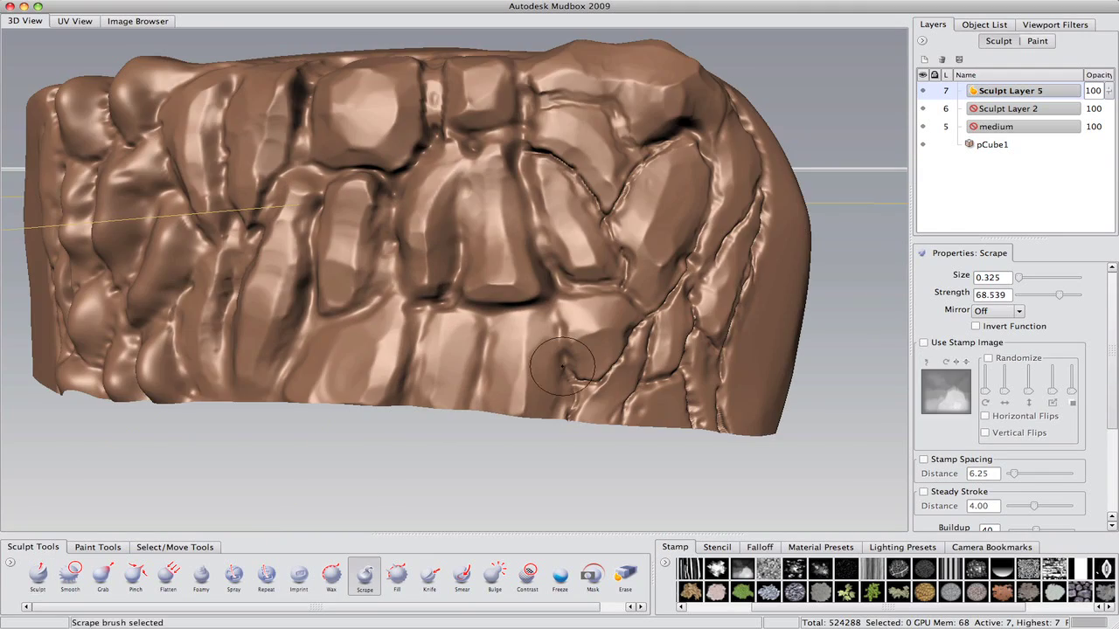
mouse_move(562, 365)
left_mouse_down("alt")
mouse_move(572, 354)
mouse_move(629, 356)
mouse_move(487, 324)
left_mouse_up("alt")
key("1")
mouse_move(556, 245)
left_mouse_down("alt")
mouse_move(645, 231)
mouse_move(617, 252)
mouse_move(542, 262)
left_mouse_up("alt")
key("s")
Shrink the Scrape brush for finer flattening of the long-side stones
left_click(365, 574)
scroll(629, 378, "up", 5)
mouse_move(630, 378)
left_mouse_down()
mouse_move(643, 418)
mouse_move(556, 336)
mouse_move(463, 380)
left_mouse_up()
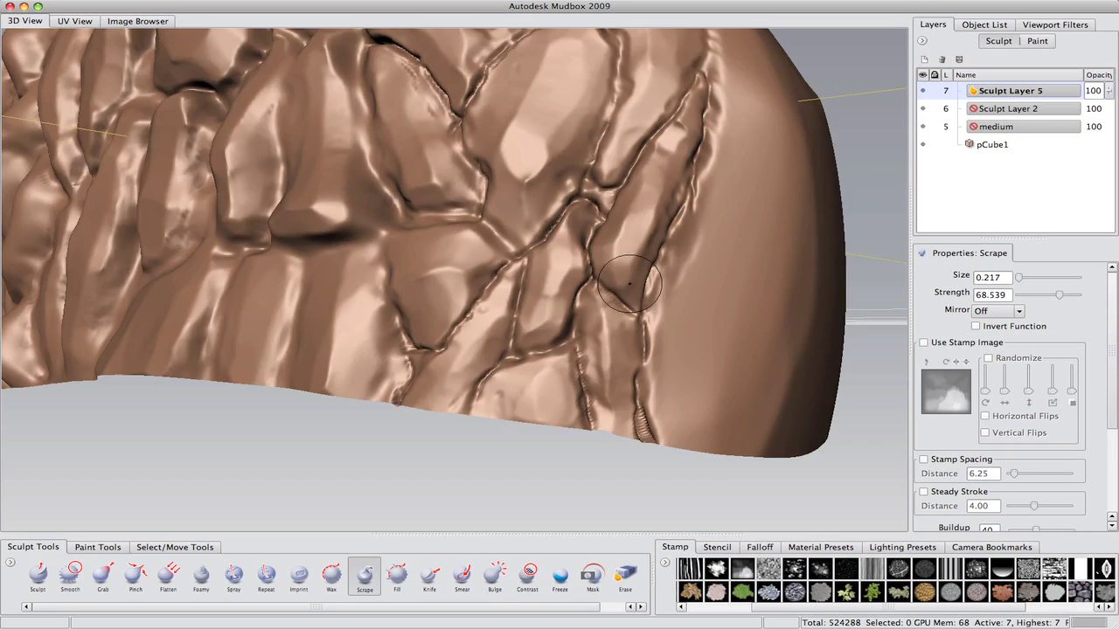
mouse_move(630, 282)
left_mouse_down("alt")
mouse_move(562, 238)
mouse_move(499, 292)
left_mouse_up("alt")
key("1")
right_click(499, 291)
key("Escape")
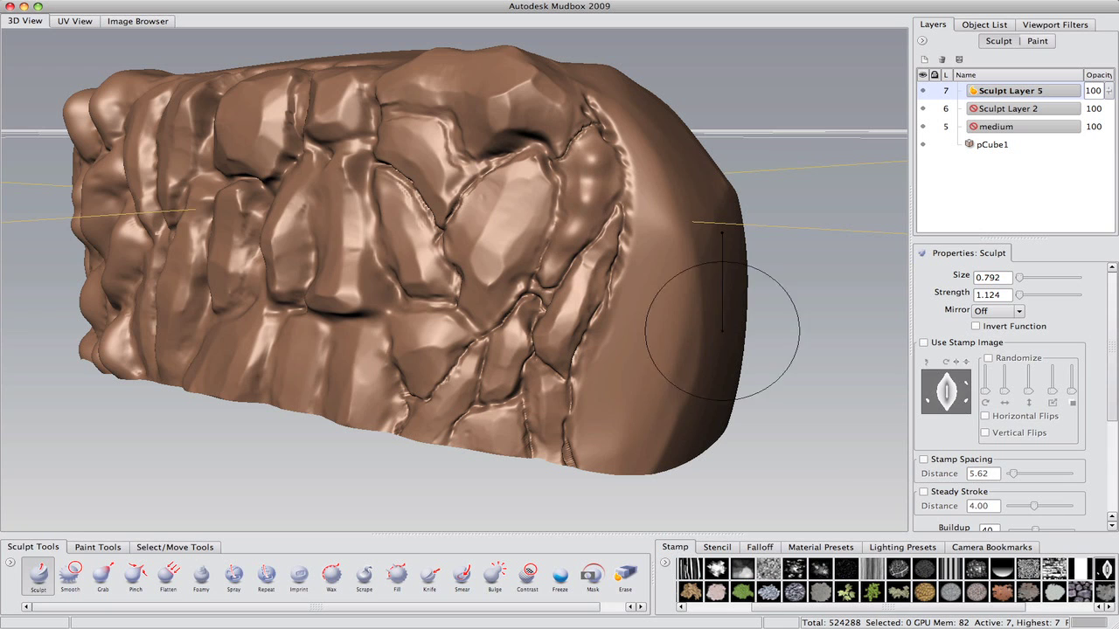
Carve cracks with the stamped Sculpt brush toward the block's left end
key("0")
mouse_move(577, 262)
left_mouse_down("alt")
mouse_move(534, 258)
mouse_move(444, 333)
mouse_move(554, 217)
left_mouse_up("alt")
mouse_move(529, 411)
left_mouse_down("alt")
mouse_move(625, 148)
mouse_move(455, 183)
mouse_move(463, 228)
mouse_move(489, 192)
mouse_move(476, 252)
mouse_move(437, 171)
left_mouse_up("alt")
left_click(39, 572)
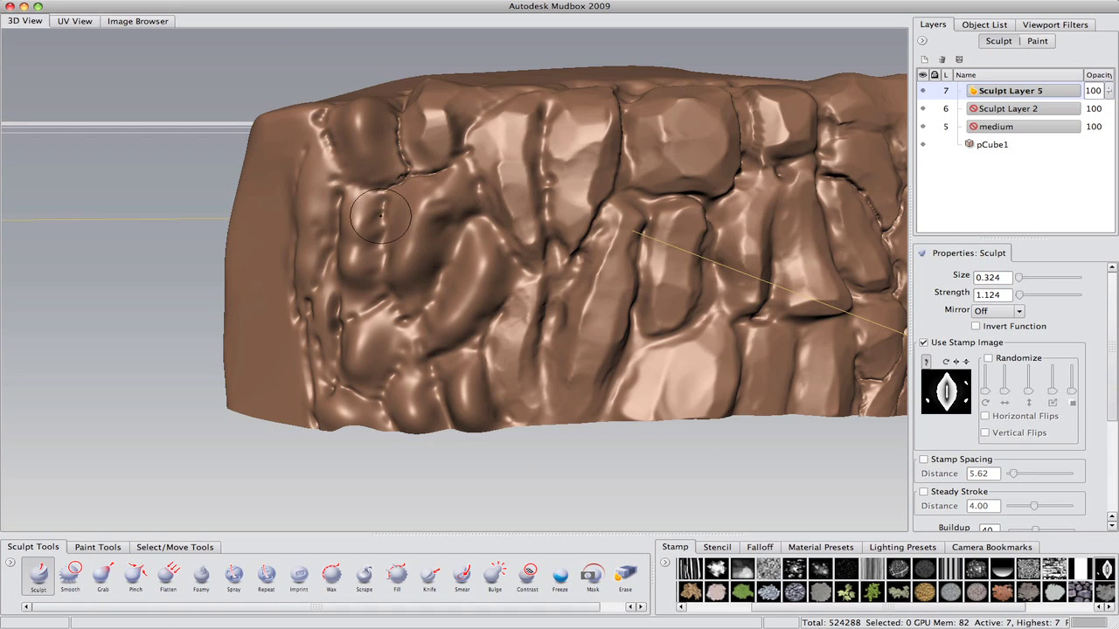
left_click_drag(462, 238, 469, 237, "alt")
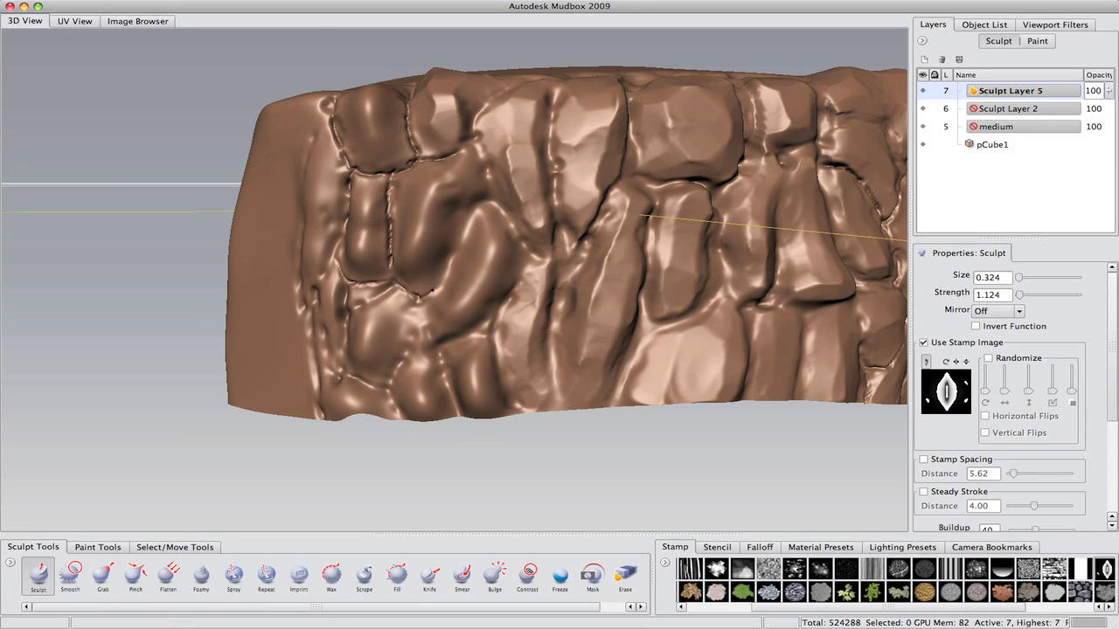
left_click_drag(501, 385, 496, 277, "alt")
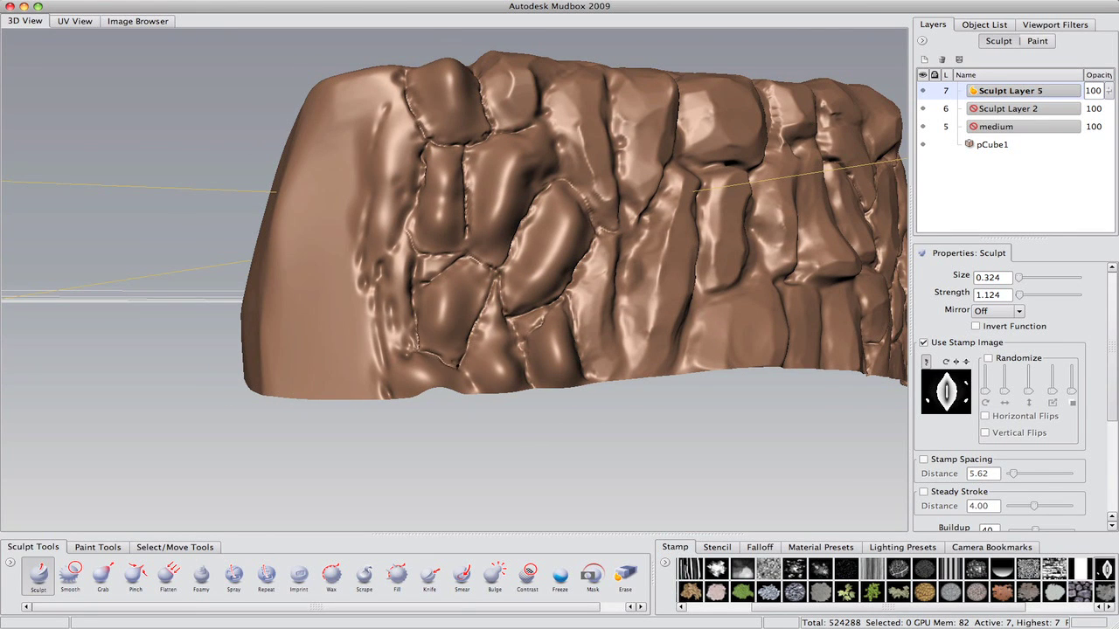
left_click_drag(413, 360, 404, 244, "alt")
Flatten the lower stones' faces with Scrape at strength 68.539
left_click(365, 574)
mouse_move(370, 166)
left_mouse_down("alt")
mouse_move(432, 227)
mouse_move(462, 189)
left_mouse_up("alt")
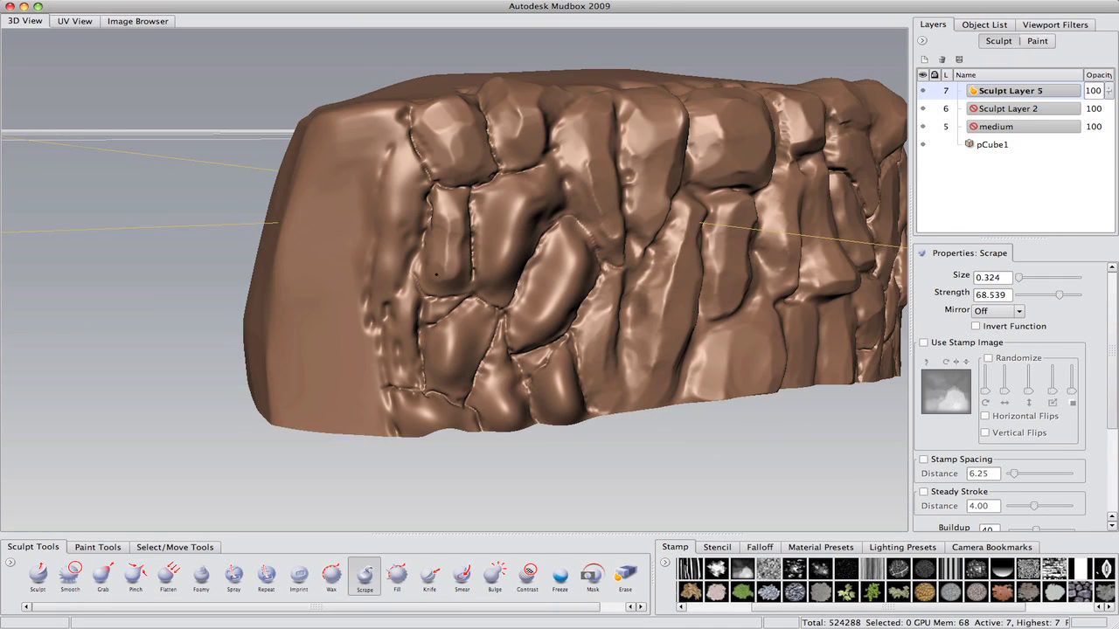
left_click_drag(437, 275, 423, 200, "alt")
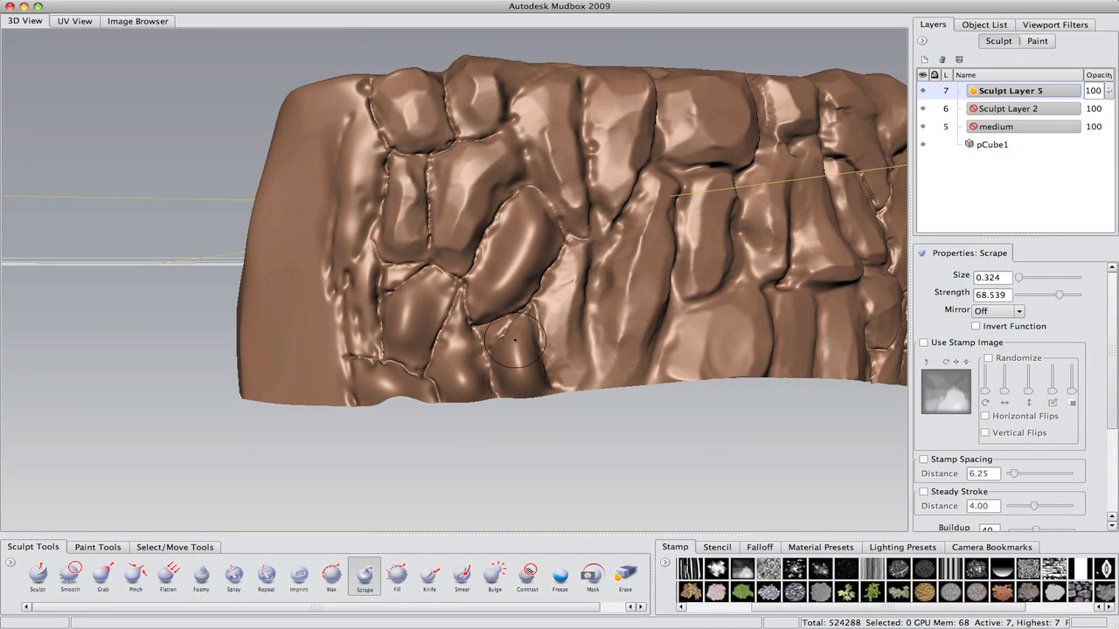
left_click_drag(515, 340, 509, 333, "alt")
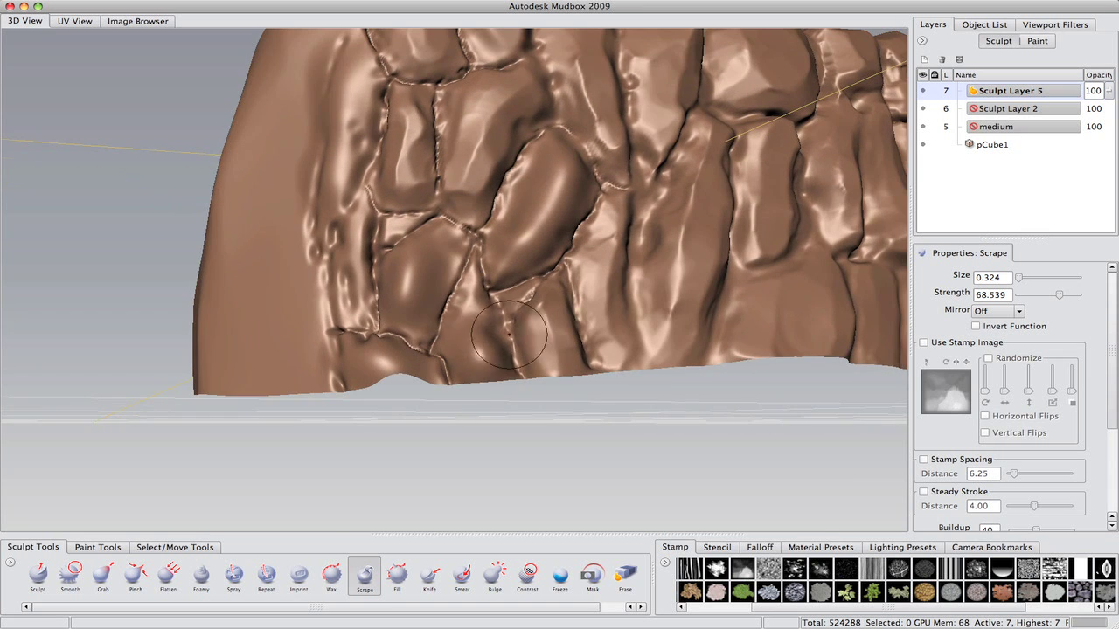
Return to the Scrape brush and orbit around the block
left_click_drag(475, 375, 429, 387, "alt")
key("f")
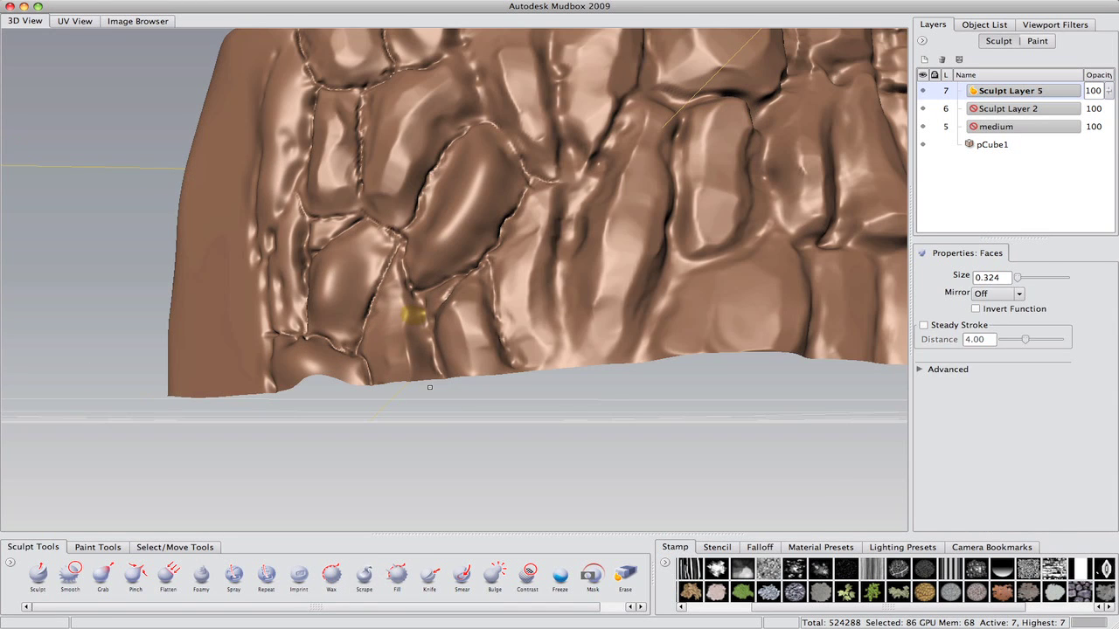
key("s")
mouse_move(401, 307)
left_mouse_down("alt")
mouse_move(461, 335)
mouse_move(436, 319)
left_mouse_up("alt")
mouse_move(427, 270)
left_mouse_down("alt")
mouse_move(405, 388)
mouse_move(459, 396)
mouse_move(384, 376)
mouse_move(440, 298)
mouse_move(469, 208)
left_mouse_up("alt")
Flatten stones on the rock wall near the block's left end
left_click(38, 573)
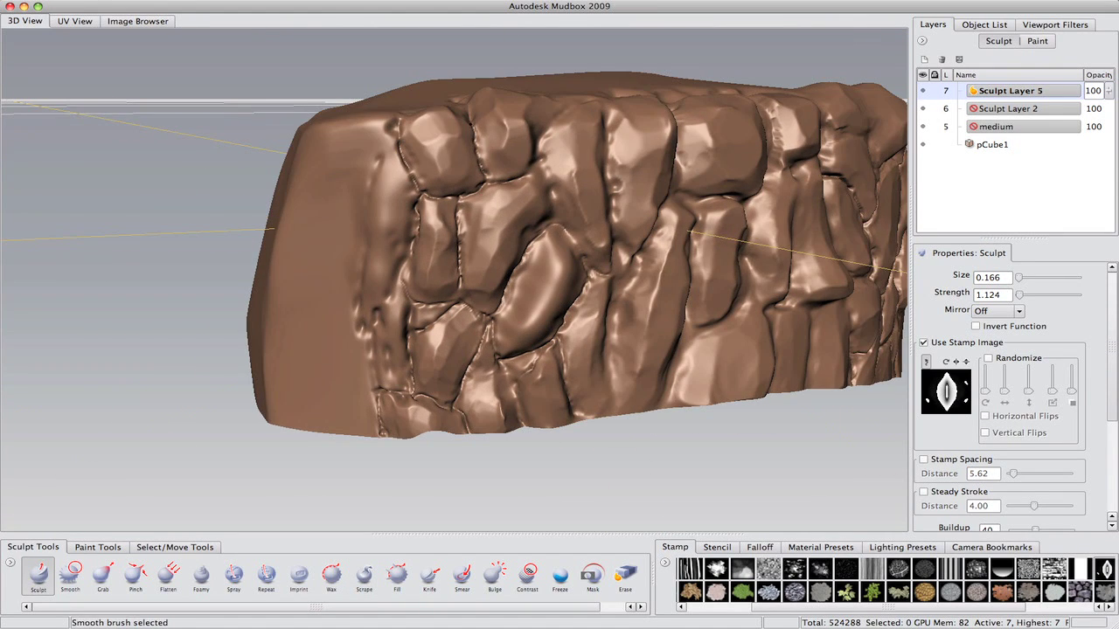
left_click_drag(420, 171, 430, 131, "alt")
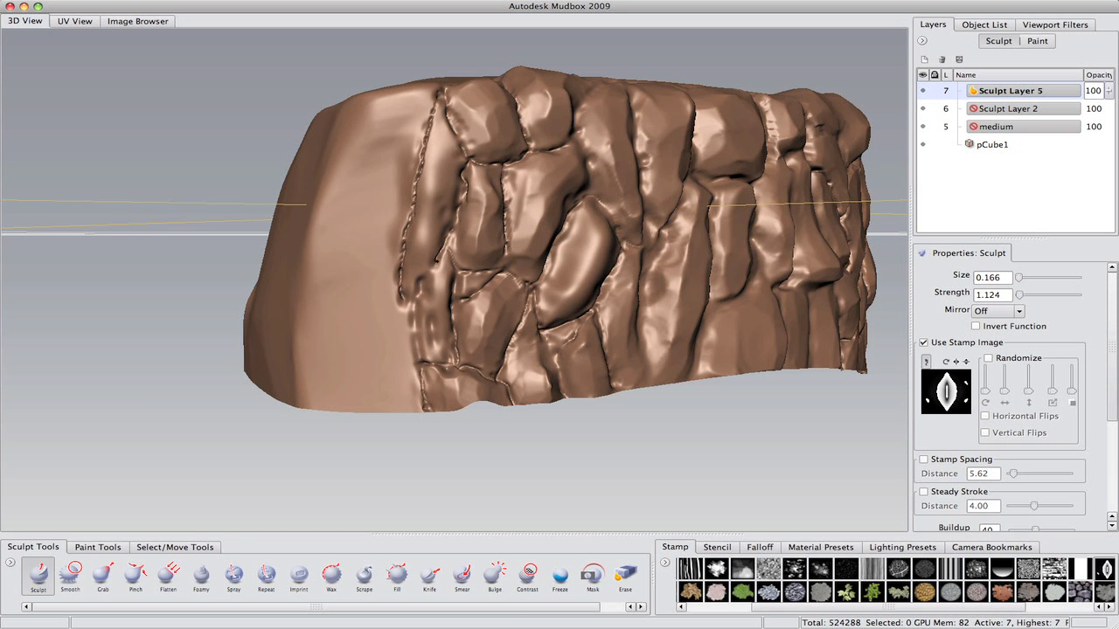
mouse_move(417, 289)
left_mouse_down("alt")
mouse_move(564, 295)
mouse_move(630, 251)
mouse_move(489, 297)
left_mouse_up("alt")
left_click(365, 574)
right_click_drag(382, 452, 480, 275, "alt")
left_click_drag(480, 275, 461, 229, "alt")
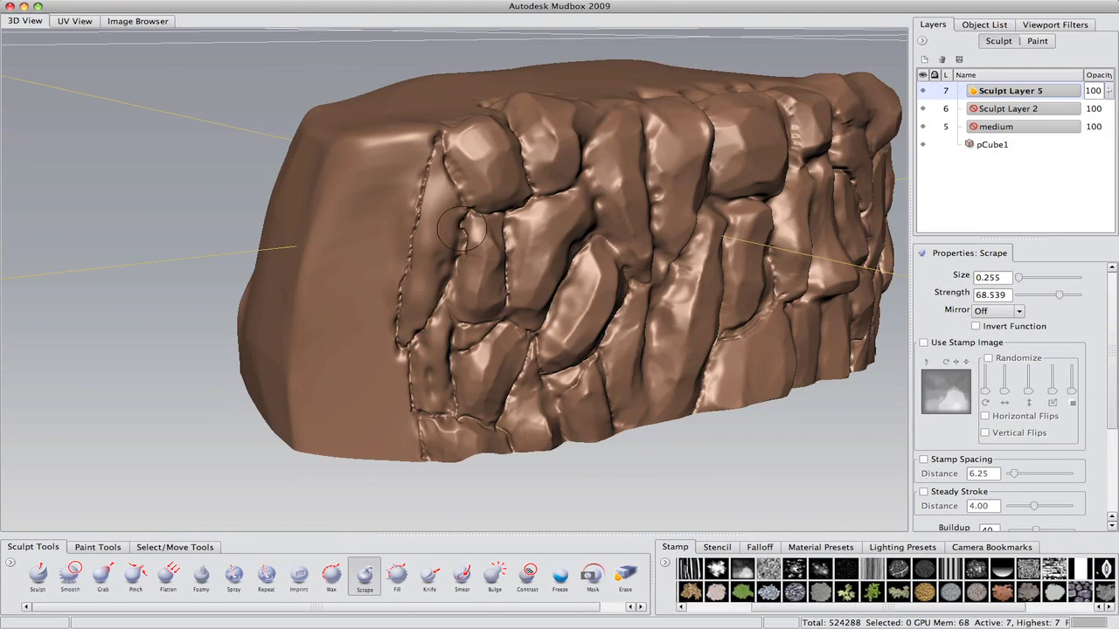
Shrink the Scrape brush and work closely on the left-end stones
left_click(38, 575)
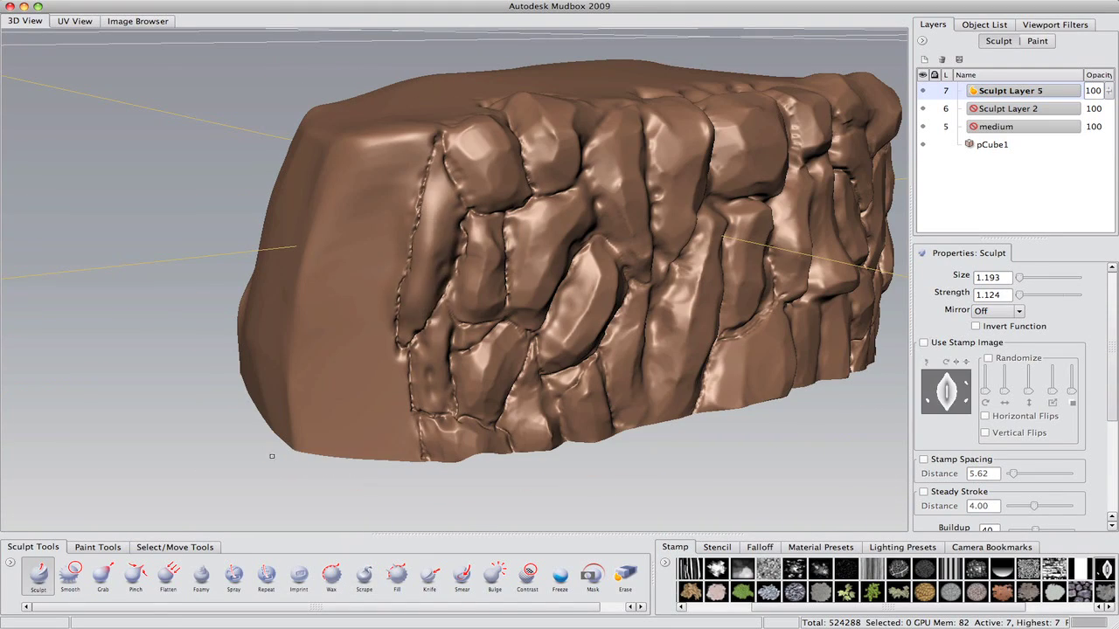
left_click(364, 574)
left_click_drag(495, 302, 449, 210)
right_click_drag(437, 288, 398, 226, "alt")
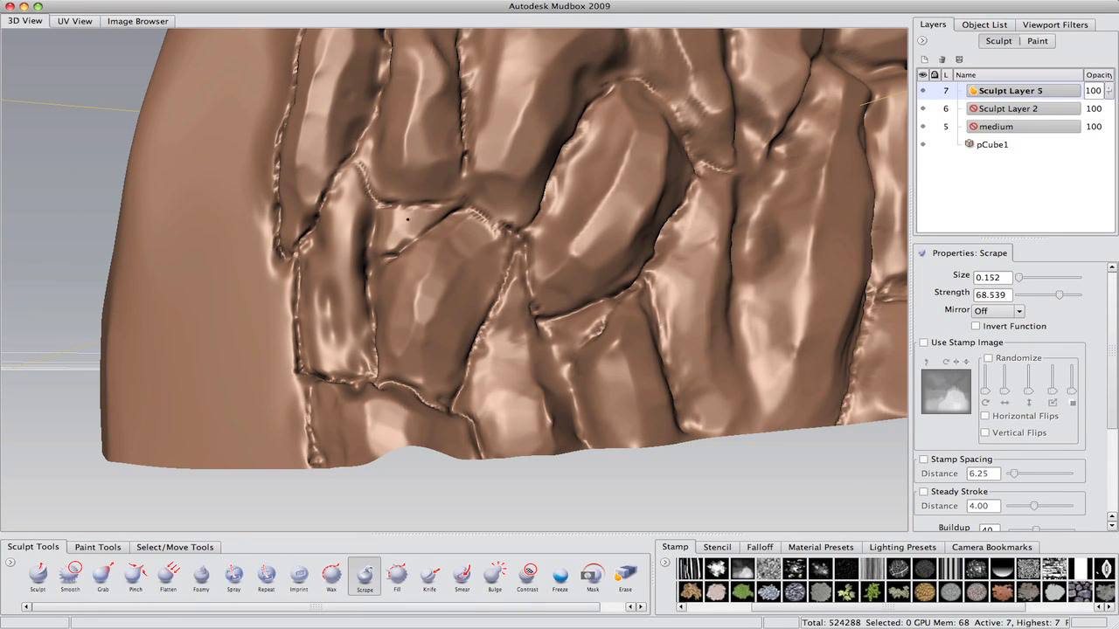
Outline the stones meeting the smooth end with a stamped Sculpt crack at size 0.334
left_click(38, 574)
mouse_move(367, 333)
right_mouse_down("alt")
mouse_move(315, 297)
mouse_move(516, 216)
right_mouse_up("alt")
mouse_move(516, 216)
left_mouse_down("alt")
mouse_move(751, 205)
mouse_move(669, 210)
mouse_move(739, 208)
mouse_move(664, 232)
left_mouse_up("alt")
Carve a crack line down the rock's smooth end face
left_click_drag(455, 166, 427, 382)
left_click_drag(472, 301, 434, 283, "alt")
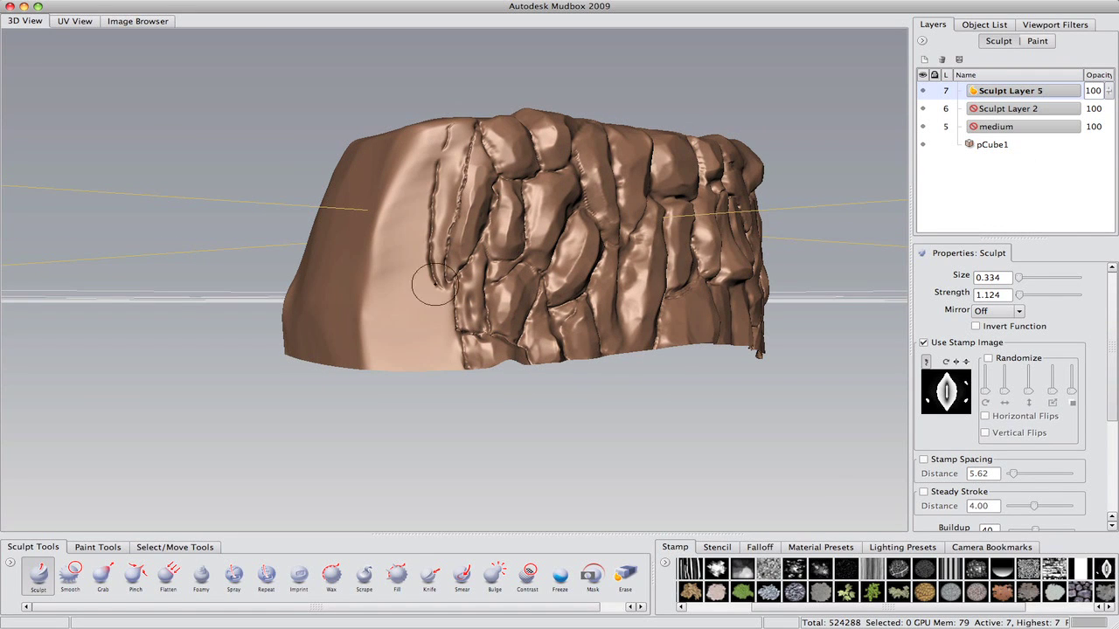
left_click_drag(420, 228, 432, 151, "alt")
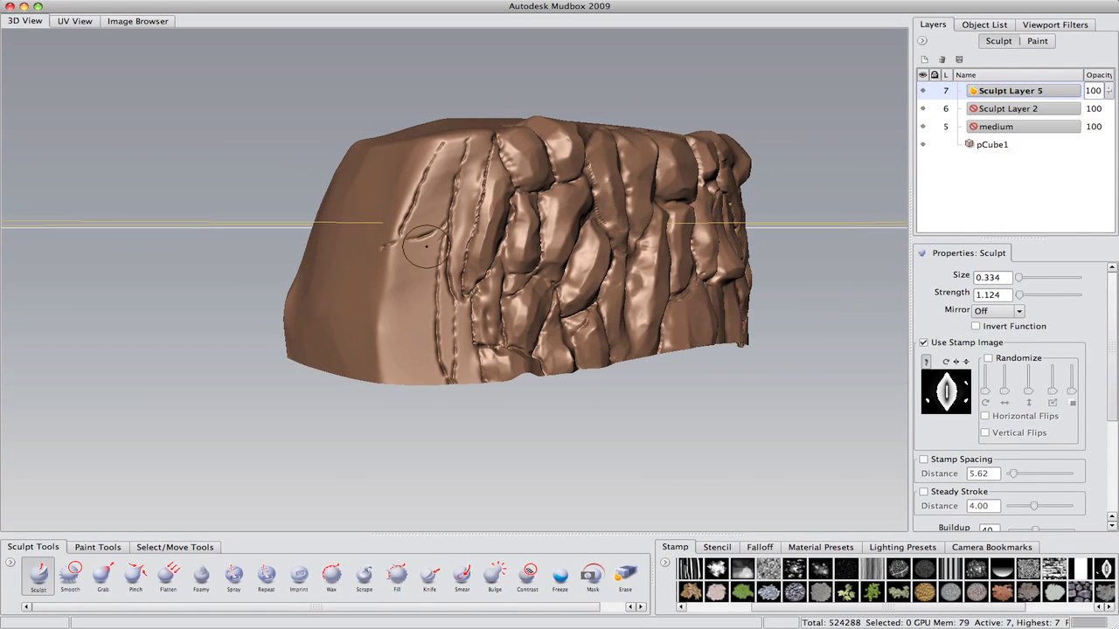
left_click_drag(426, 246, 500, 180, "alt")
left_click_drag(479, 281, 489, 255, "alt")
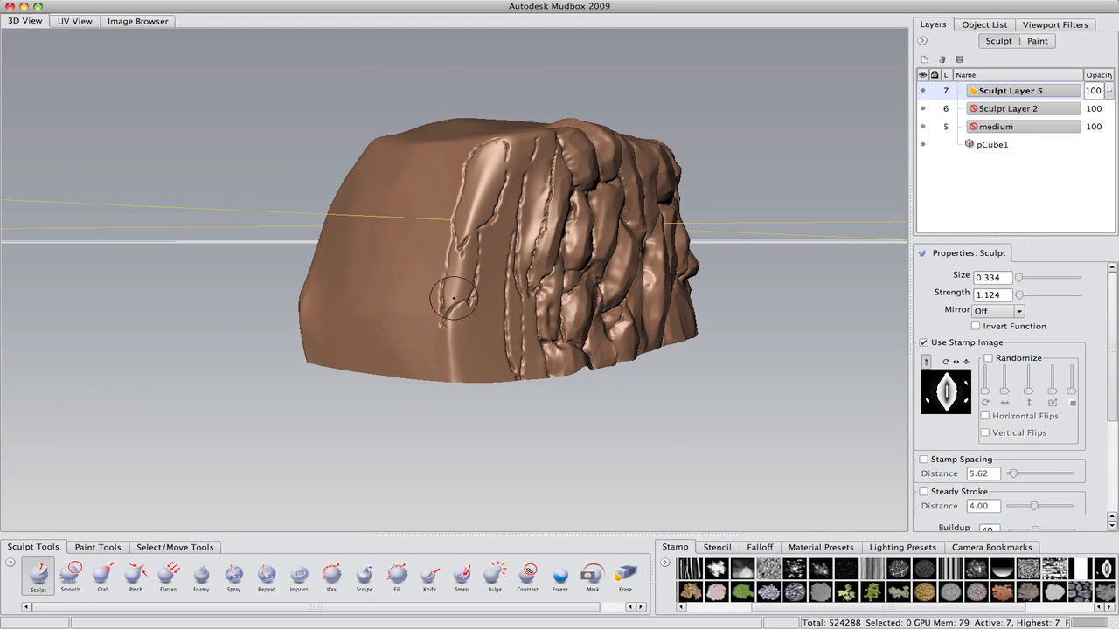
mouse_move(464, 397)
left_mouse_down("alt")
mouse_move(437, 332)
mouse_move(492, 261)
left_mouse_up("alt")
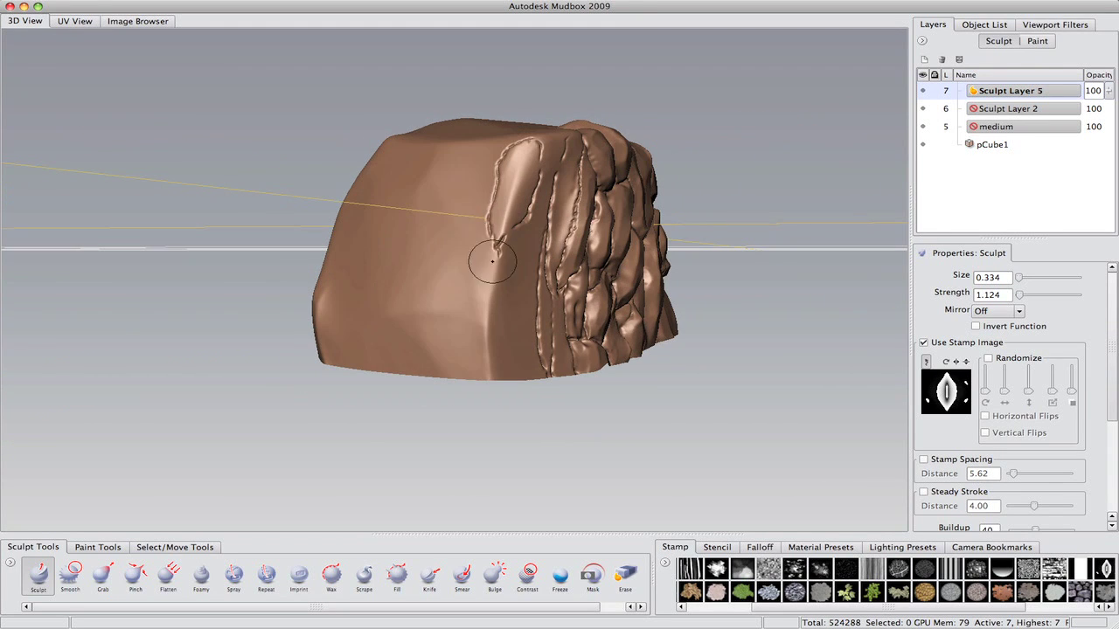
Check the sculpted side and bring up Save As with the name rock3
mouse_move(381, 253)
left_mouse_down("alt")
mouse_move(404, 175)
mouse_move(431, 236)
mouse_move(422, 262)
mouse_move(419, 229)
mouse_move(507, 224)
mouse_move(412, 223)
mouse_move(492, 225)
mouse_move(514, 188)
mouse_move(521, 215)
left_mouse_up("alt")
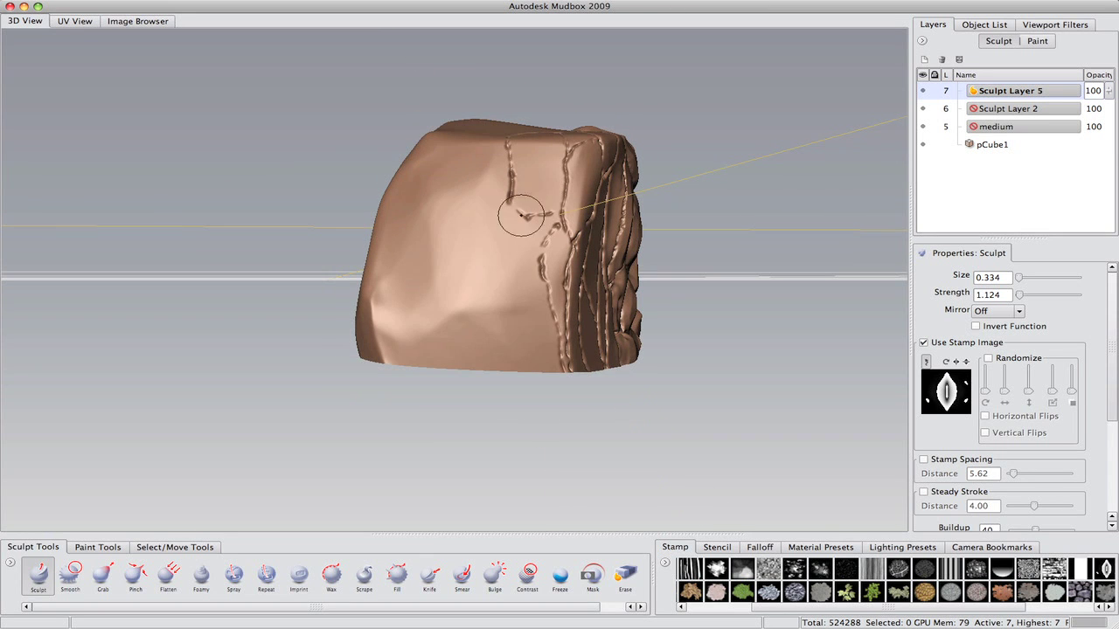
left_click_drag(520, 354, 465, 363, "alt")
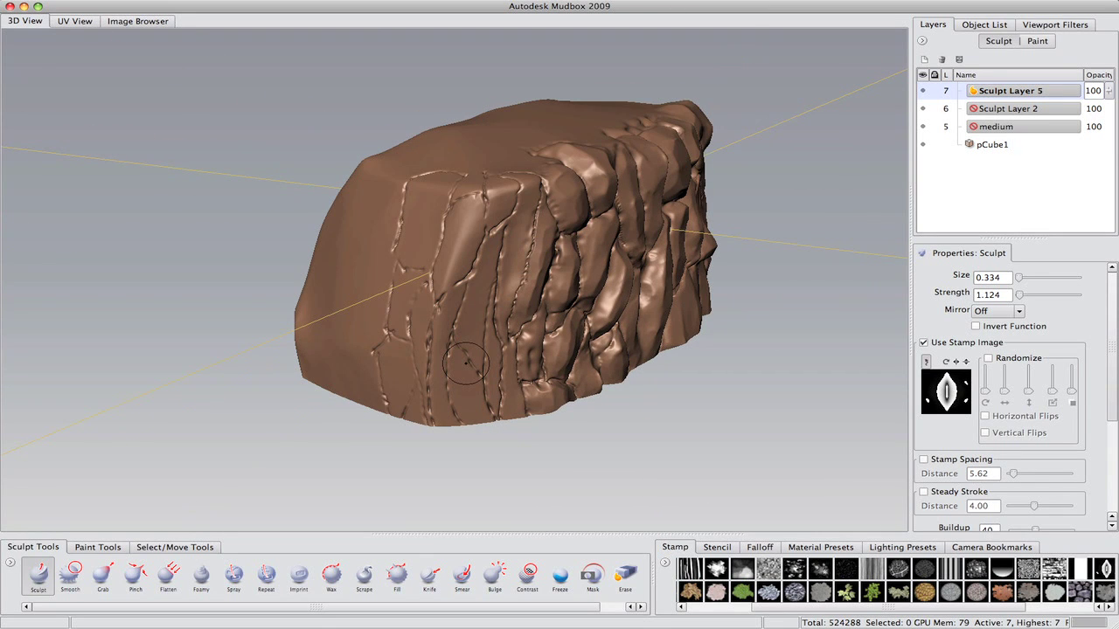
key("super+s")
Save the sculpt as rock3 (rock3MUD.mud)
left_click(548, 35)
key("BackSpace")
key("BackSpace")
key("BackSpace")
key("BackSpace")
key("BackSpace")
key("BackSpace")
key("BackSpace")
key("BackSpace")
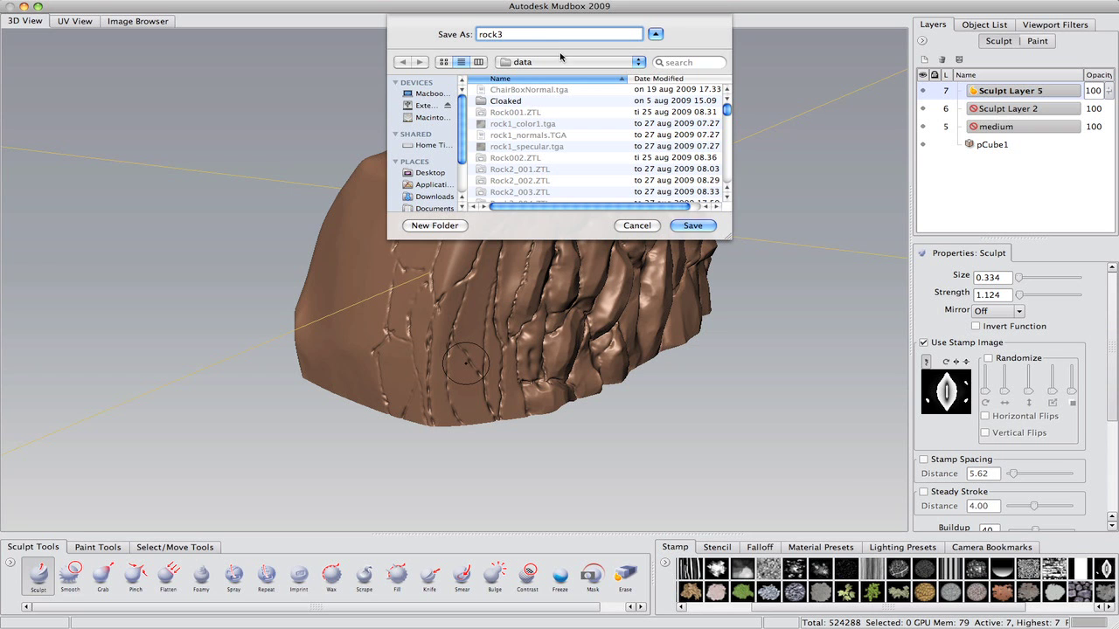
key("Return")
Orbit around the rock to inspect the cracks on its front and long side
left_click_drag(560, 52, 557, 197, "alt")
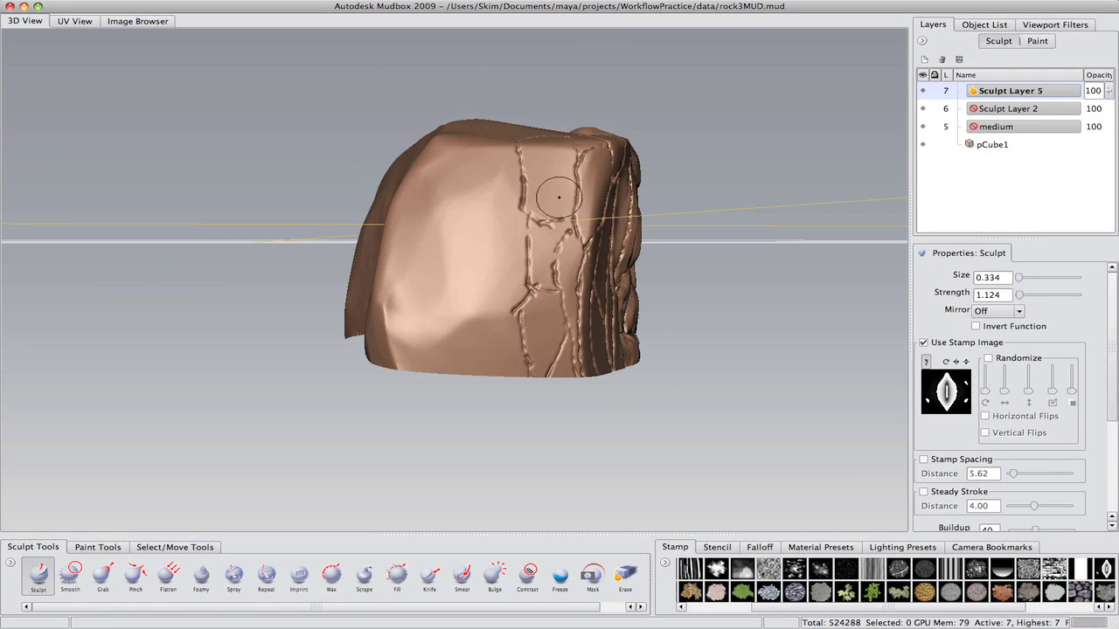
mouse_move(569, 236)
left_mouse_down("alt")
mouse_move(538, 259)
mouse_move(520, 236)
mouse_move(554, 222)
mouse_move(535, 155)
left_mouse_up("alt")
left_click_drag(515, 305, 568, 199, "alt")
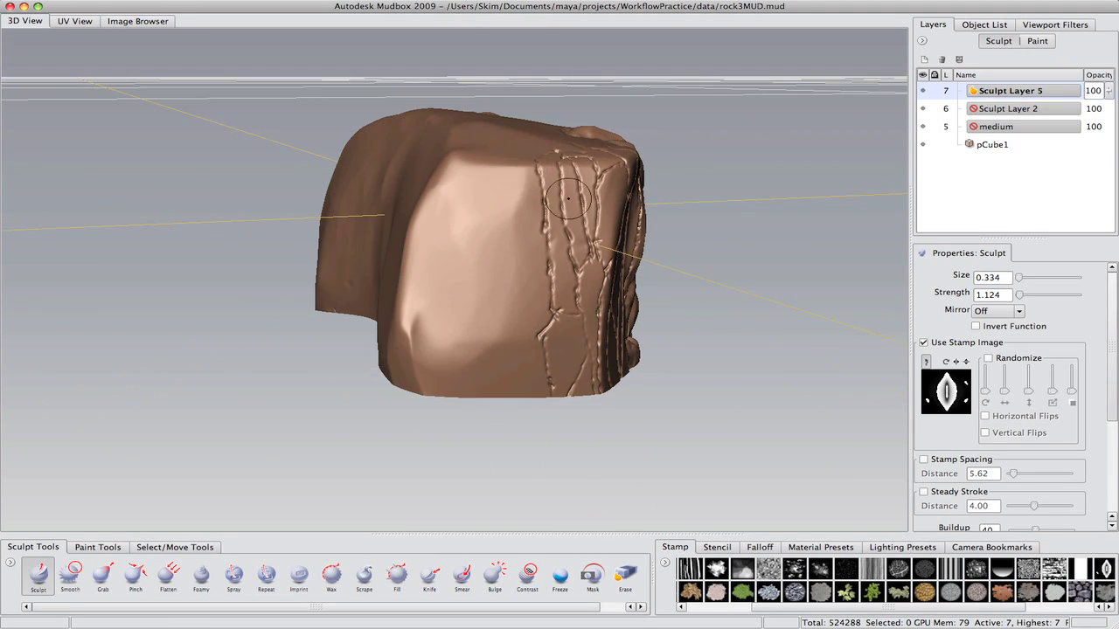
left_click_drag(527, 332, 501, 360, "alt")
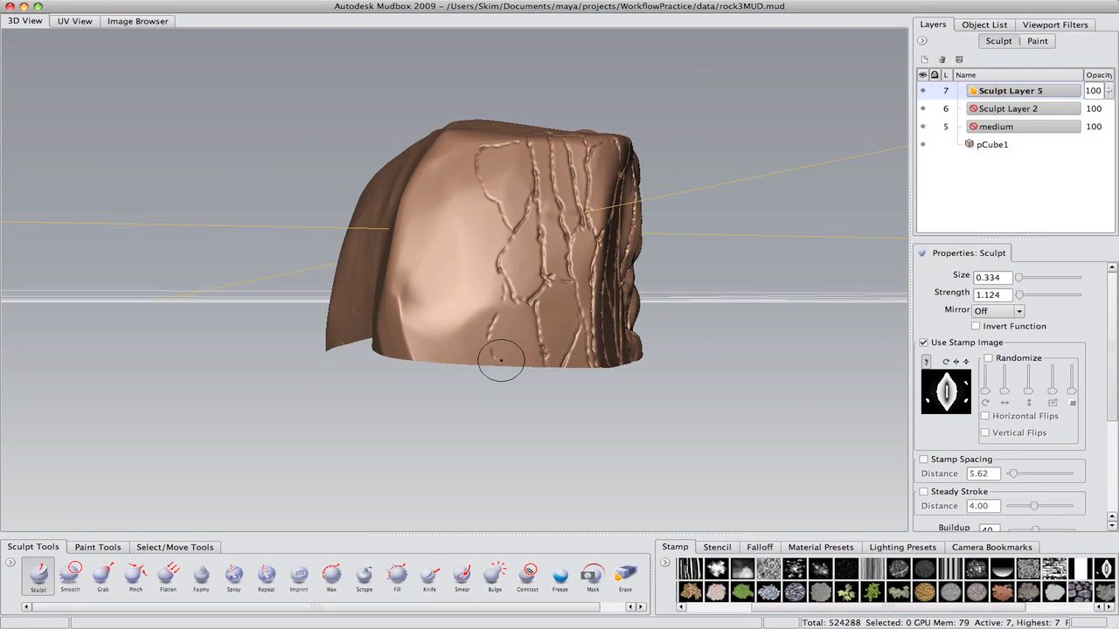
left_click_drag(510, 288, 495, 330, "alt")
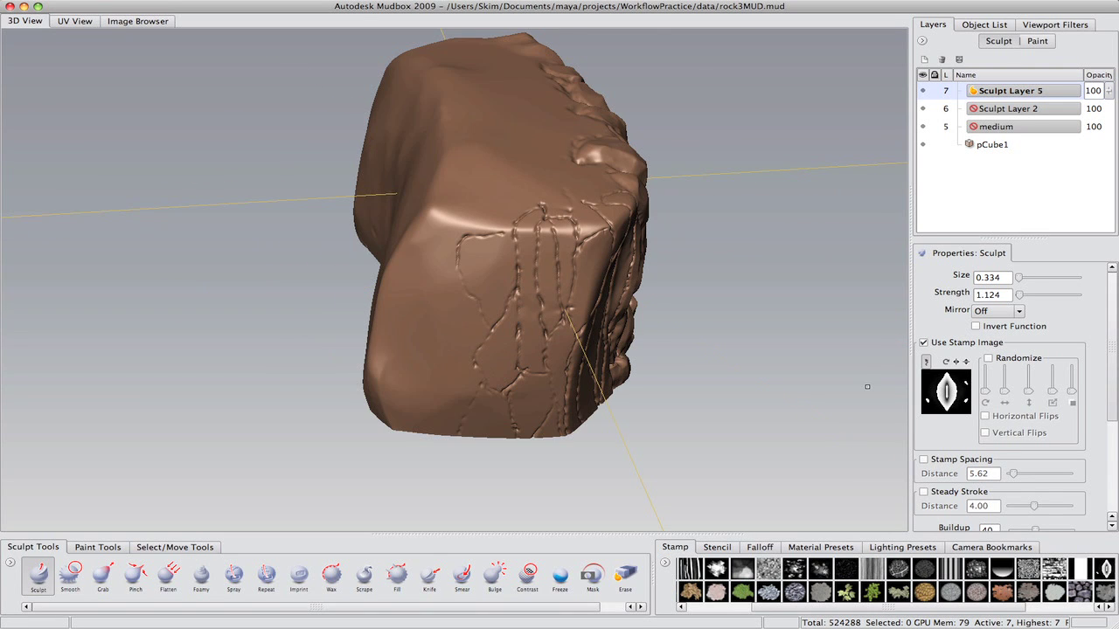
left_click_drag(806, 360, 513, 221, "alt")
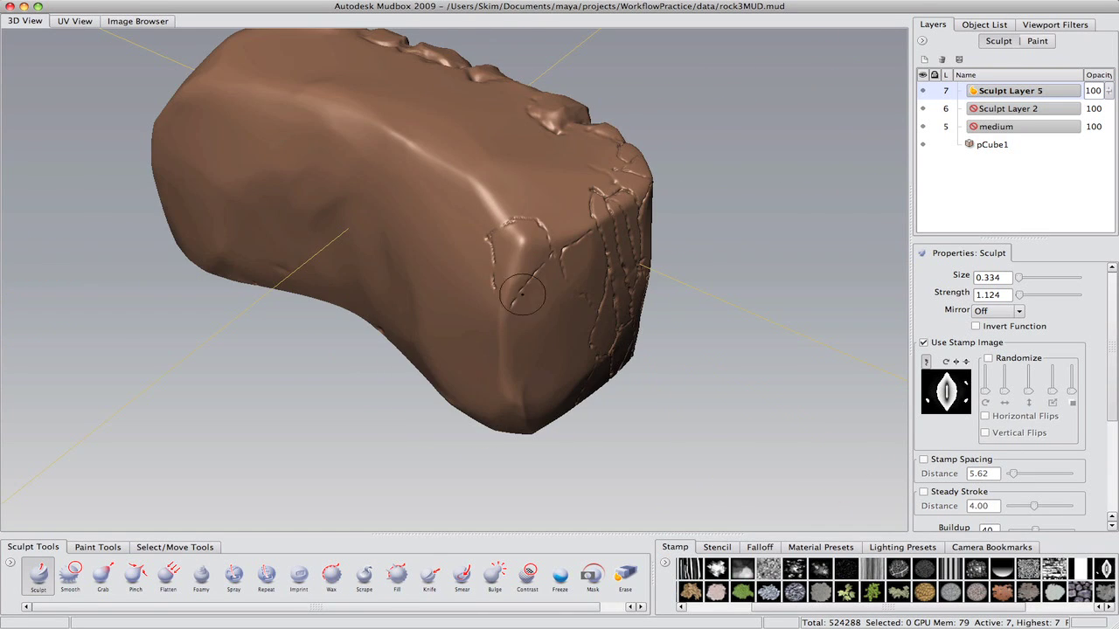
left_click_drag(522, 294, 483, 268, "alt")
Inspect the cracked end face squarely, then the rock's top and long side
left_click_drag(476, 229, 479, 318, "alt")
left_click_drag(501, 222, 476, 340, "alt")
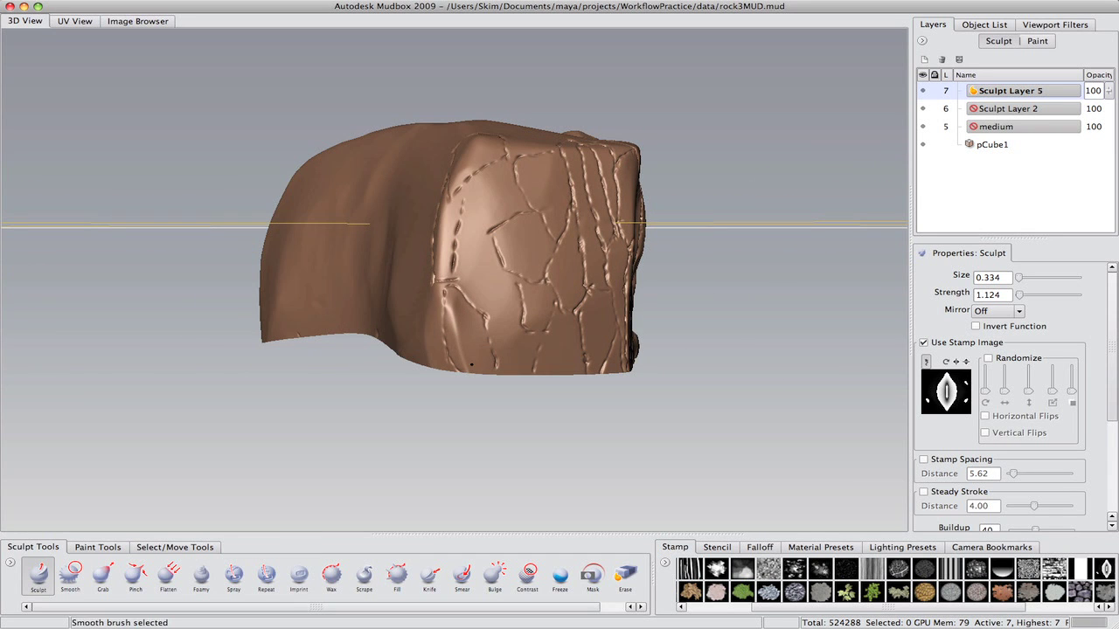
left_click_drag(508, 325, 482, 300, "alt")
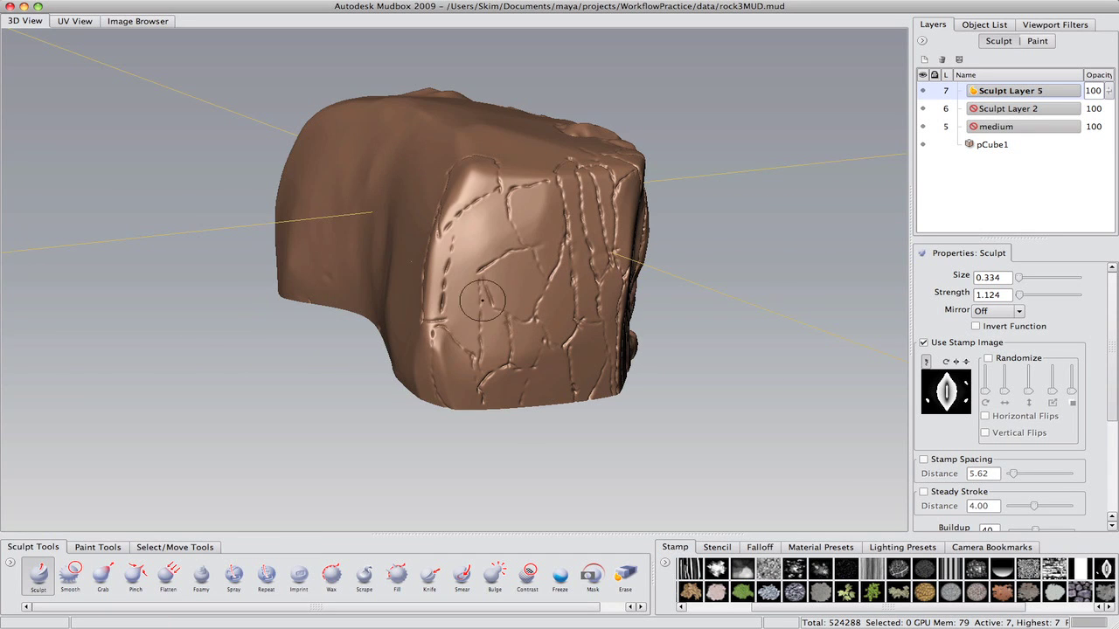
left_click_drag(472, 206, 470, 235, "alt")
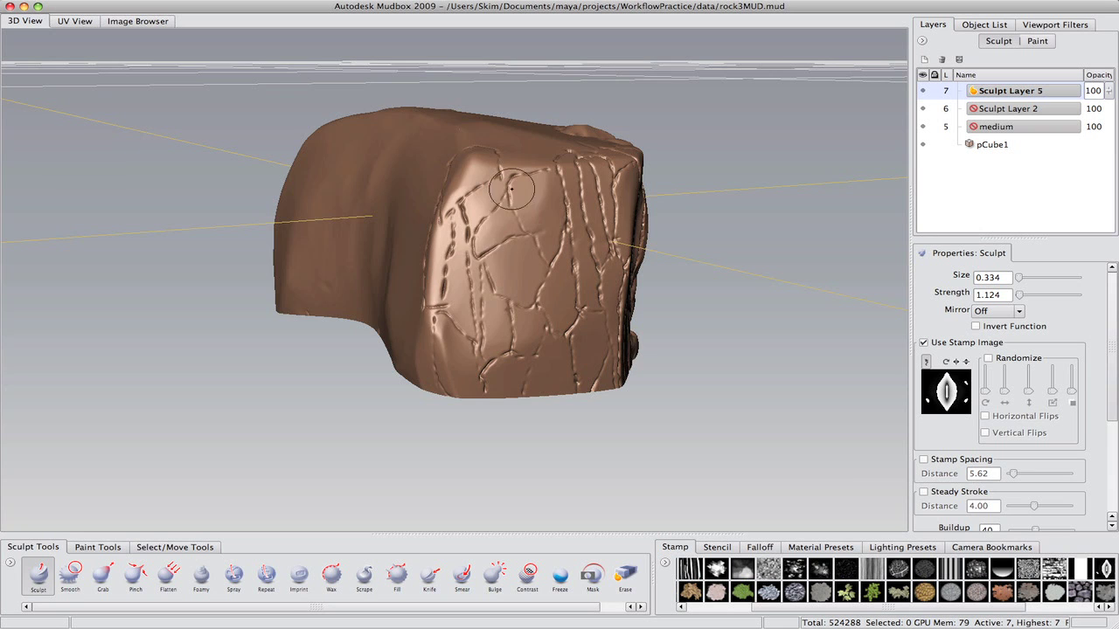
mouse_move(511, 188)
left_mouse_down("alt")
mouse_move(535, 297)
mouse_move(455, 162)
left_mouse_up("alt")
mouse_move(430, 216)
left_mouse_down("alt")
mouse_move(412, 238)
mouse_move(423, 277)
left_mouse_up("alt")
mouse_move(440, 316)
left_mouse_down("alt")
mouse_move(429, 462)
mouse_move(472, 516)
mouse_move(494, 302)
left_mouse_up("alt")
Sculpt, then scrape the rock's long side, top and left face into rounded stones
left_click_drag(498, 358, 490, 282, "alt")
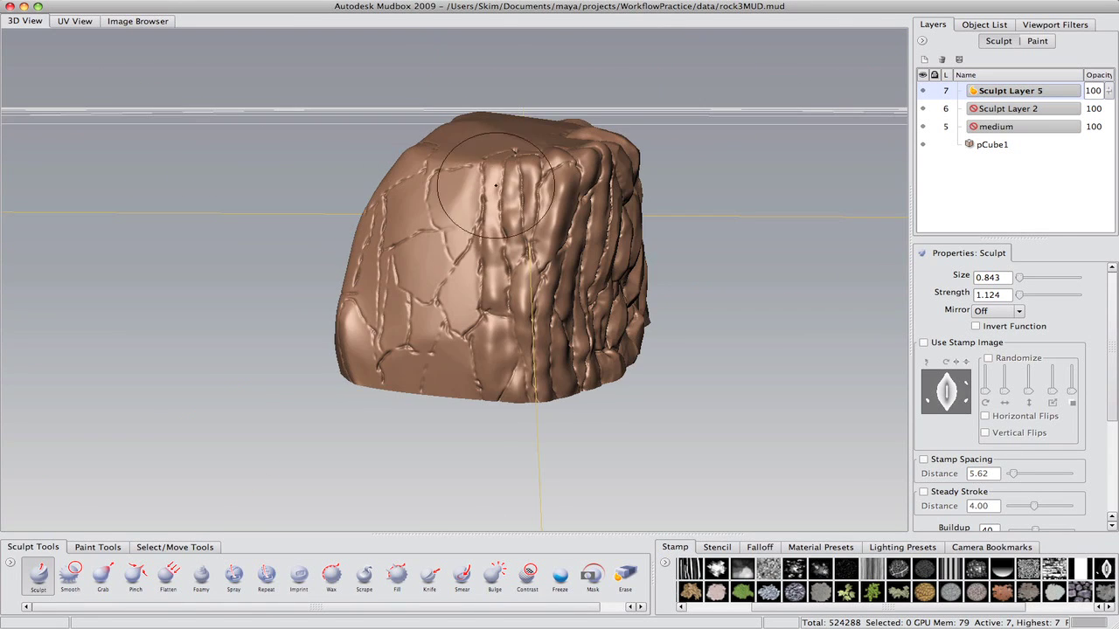
mouse_move(496, 185)
left_mouse_down("alt")
mouse_move(454, 200)
mouse_move(452, 284)
mouse_move(428, 367)
mouse_move(400, 407)
mouse_move(393, 386)
mouse_move(502, 250)
mouse_move(475, 257)
mouse_move(518, 269)
mouse_move(486, 304)
mouse_move(515, 322)
left_mouse_up("alt")
key("1")
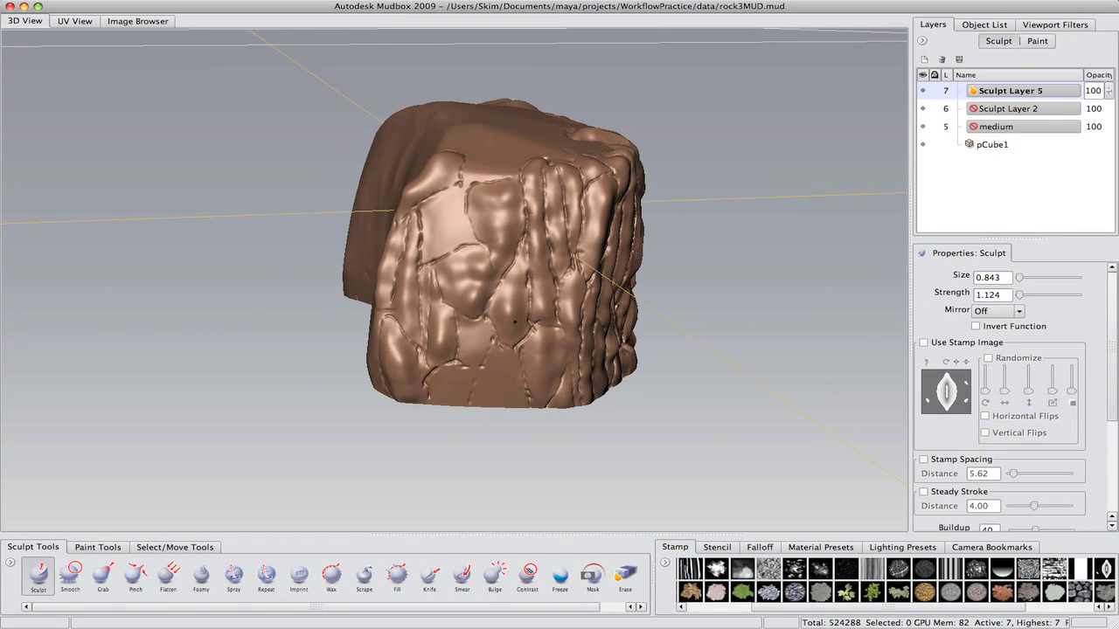
left_click_drag(442, 227, 477, 232, "alt")
left_click(364, 574)
left_click_drag(411, 262, 438, 205, "alt")
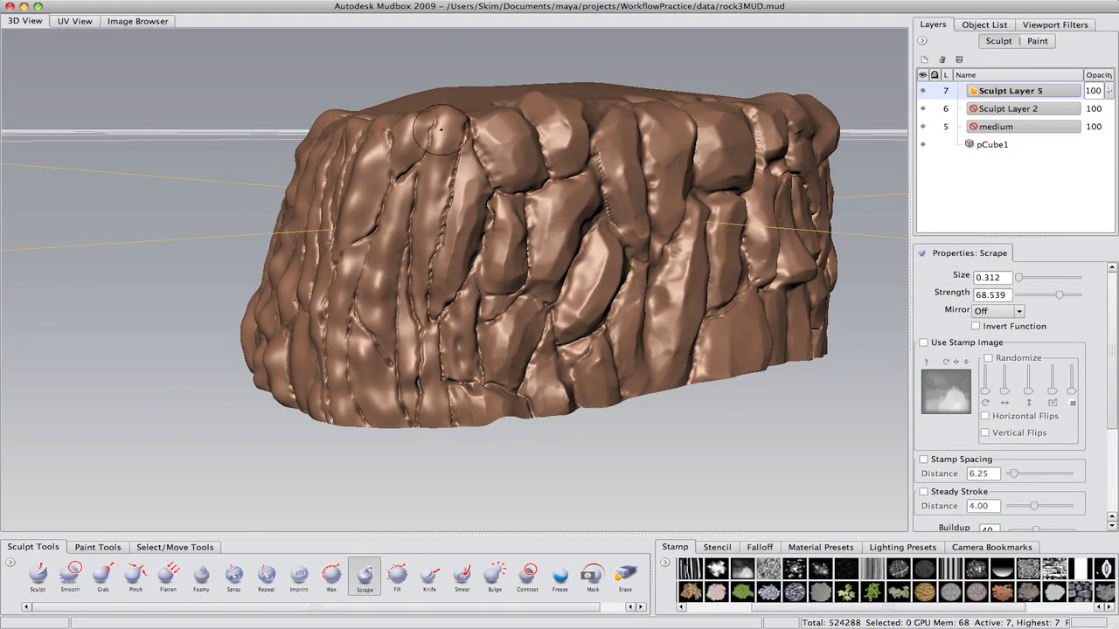
left_click_drag(441, 129, 403, 300, "alt")
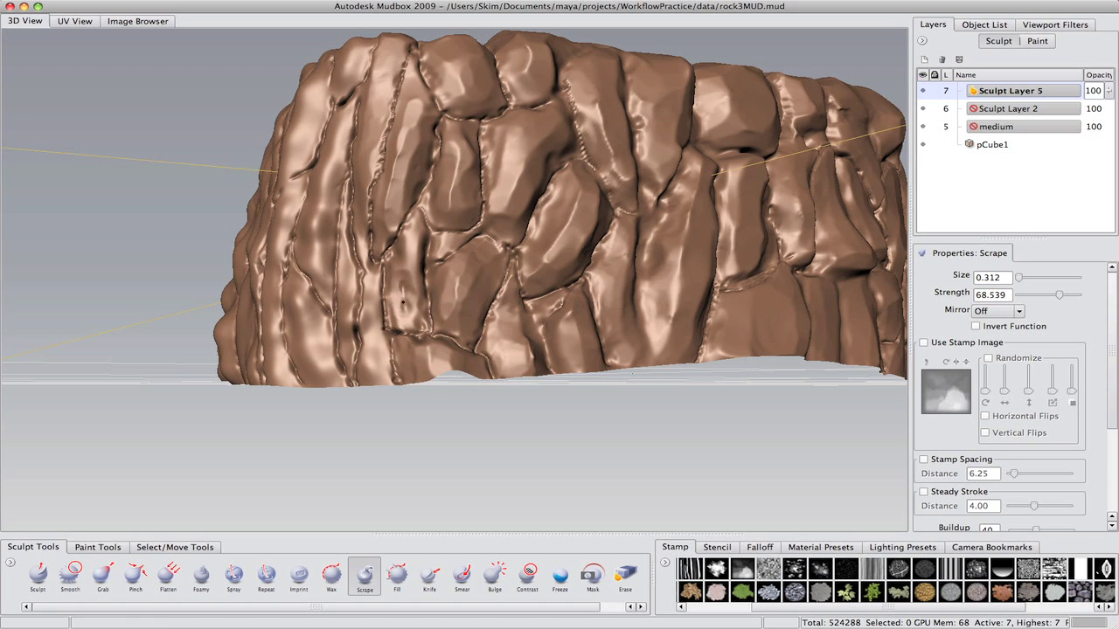
mouse_move(407, 233)
left_mouse_down("alt")
mouse_move(570, 403)
mouse_move(616, 382)
mouse_move(469, 295)
left_mouse_up("alt")
mouse_move(555, 374)
left_mouse_down("alt")
mouse_move(606, 402)
mouse_move(575, 378)
left_mouse_up("alt")
Sculpt a stroke toward the top edge, then scrape the end-face stones flat, Scrape size 0.276
key("1")
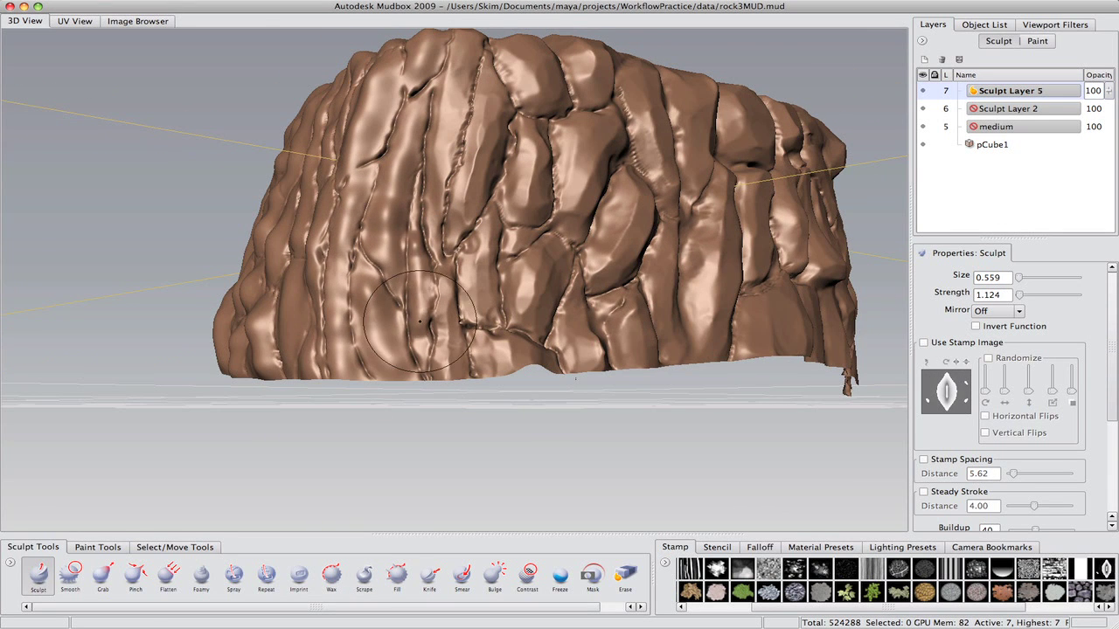
left_click_drag(420, 321, 455, 178, "alt")
left_click_drag(386, 345, 440, 99)
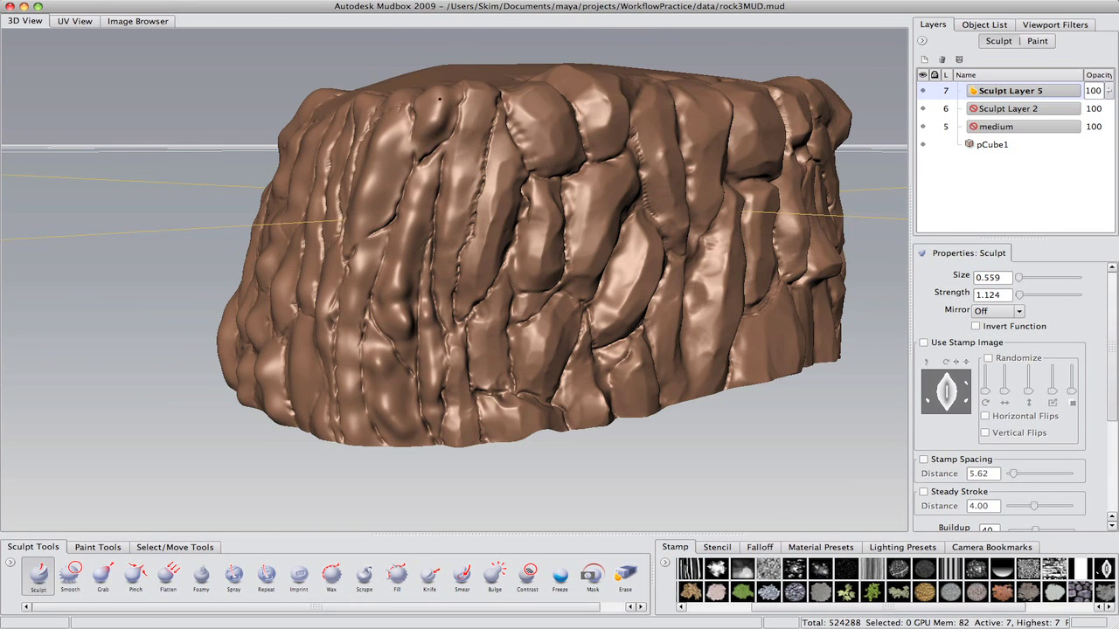
left_click(363, 574)
left_click_drag(410, 332, 513, 195, "alt")
left_click_drag(508, 244, 375, 288, "alt")
mouse_move(479, 205)
left_mouse_down("alt")
mouse_move(419, 214)
mouse_move(471, 215)
mouse_move(456, 226)
mouse_move(472, 210)
mouse_move(465, 222)
left_mouse_up("alt")
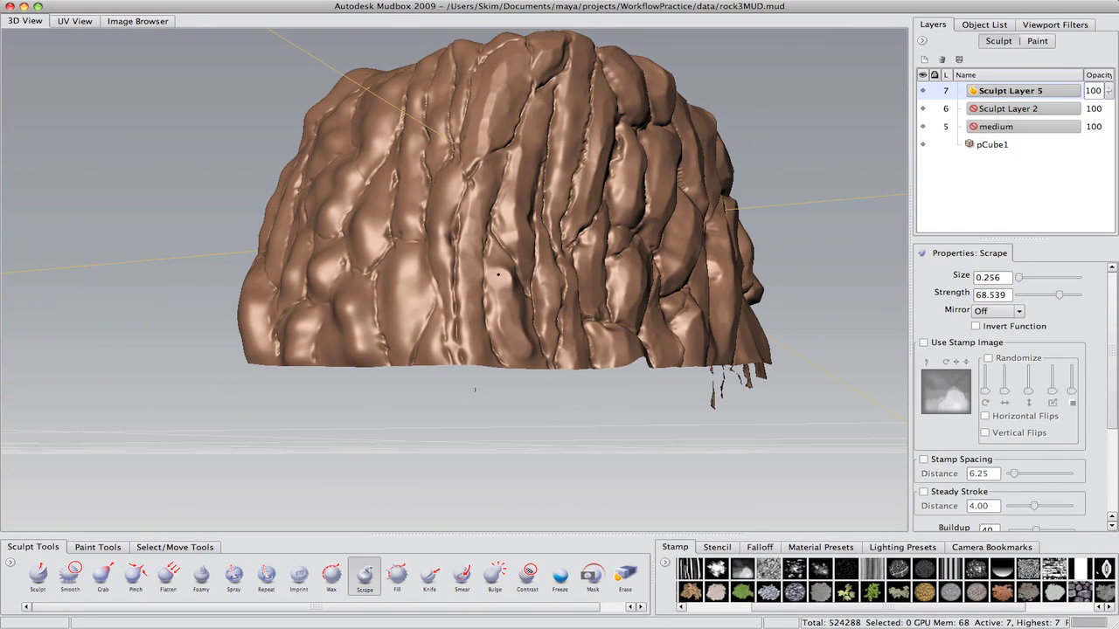
mouse_move(498, 274)
left_mouse_down("alt")
mouse_move(431, 291)
mouse_move(486, 268)
mouse_move(537, 178)
mouse_move(612, 158)
mouse_move(576, 175)
mouse_move(551, 218)
mouse_move(579, 324)
left_mouse_up("alt")
left_click_drag(568, 420, 504, 337, "alt")
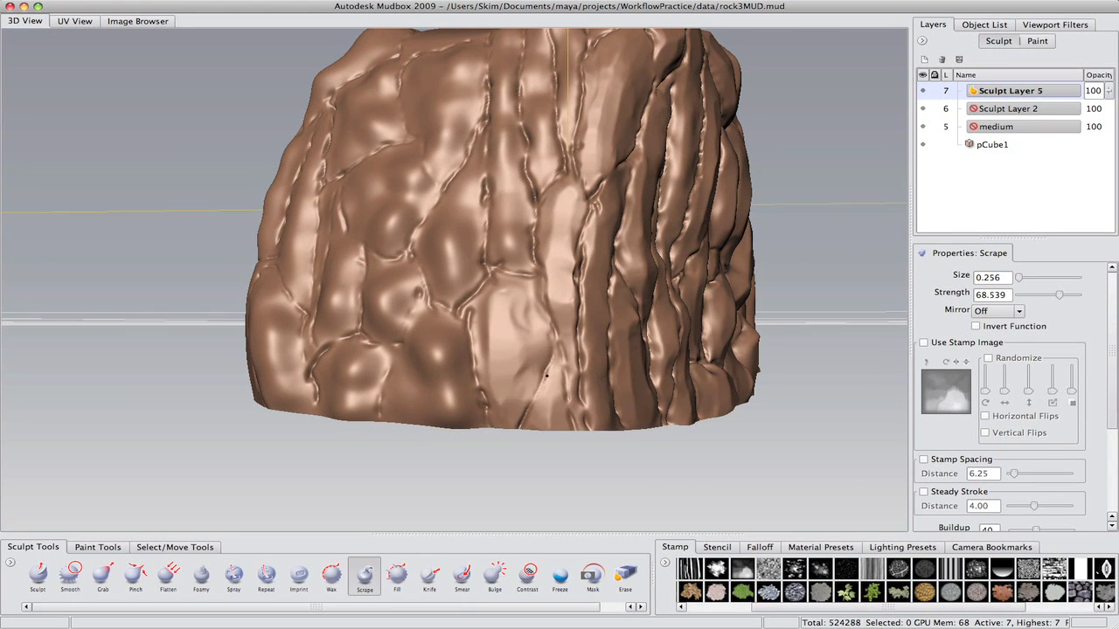
left_click_drag(546, 376, 570, 402, "alt")
mouse_move(582, 313)
left_mouse_down("alt")
mouse_move(537, 246)
mouse_move(524, 284)
mouse_move(480, 320)
mouse_move(541, 284)
mouse_move(516, 275)
left_mouse_up("alt")
key("1")
key("0")
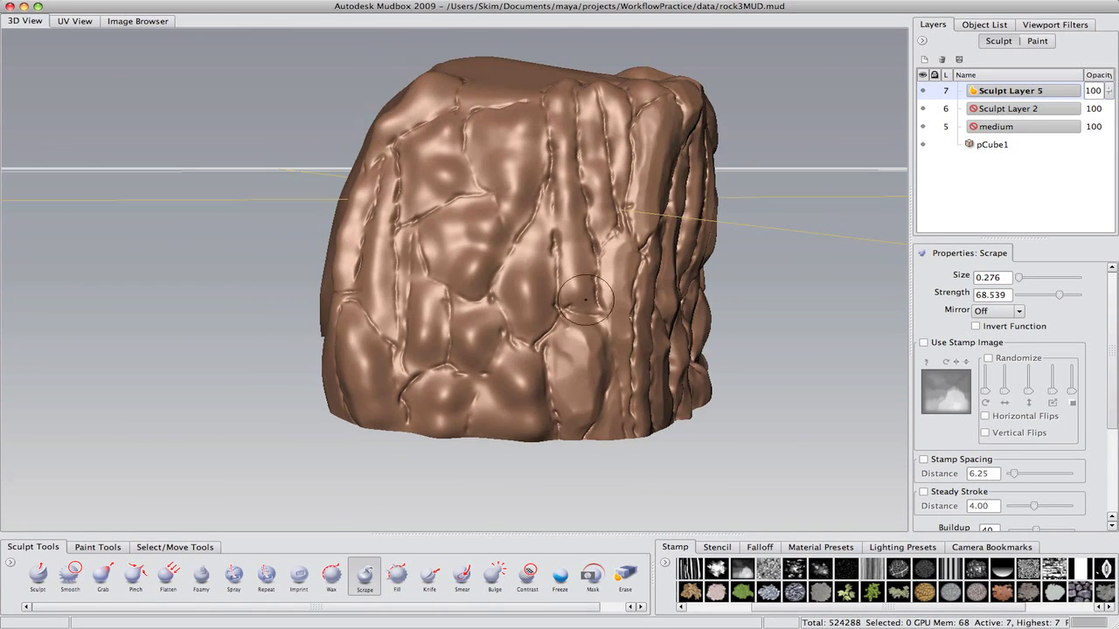
Scrape the stones on the rock's left side into flatter planes
key("1")
key("0")
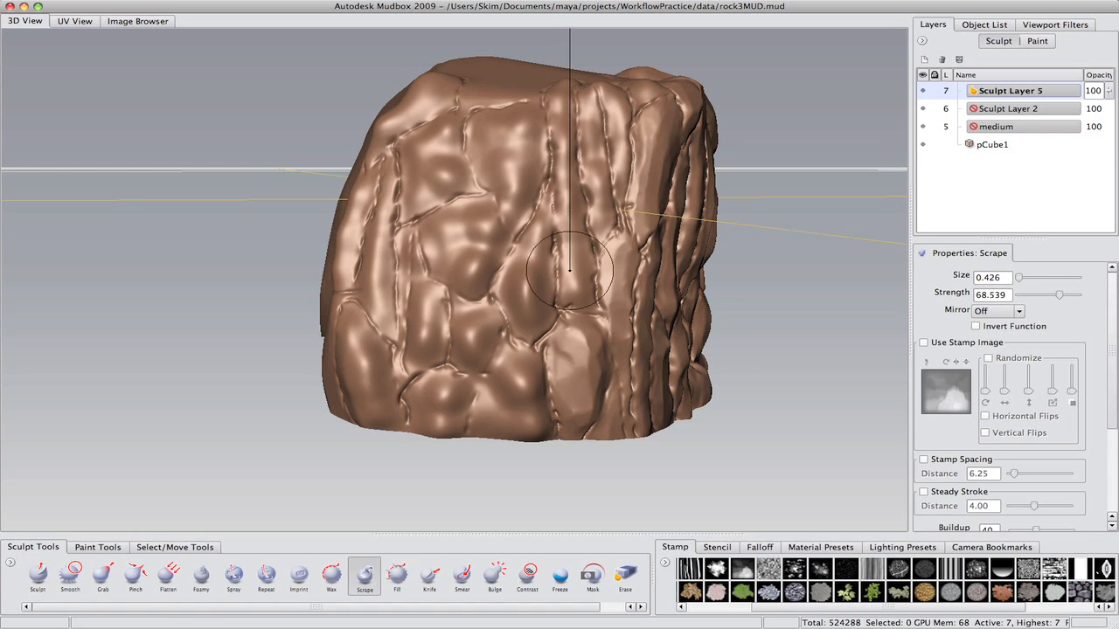
left_click_drag(533, 253, 482, 351, "alt")
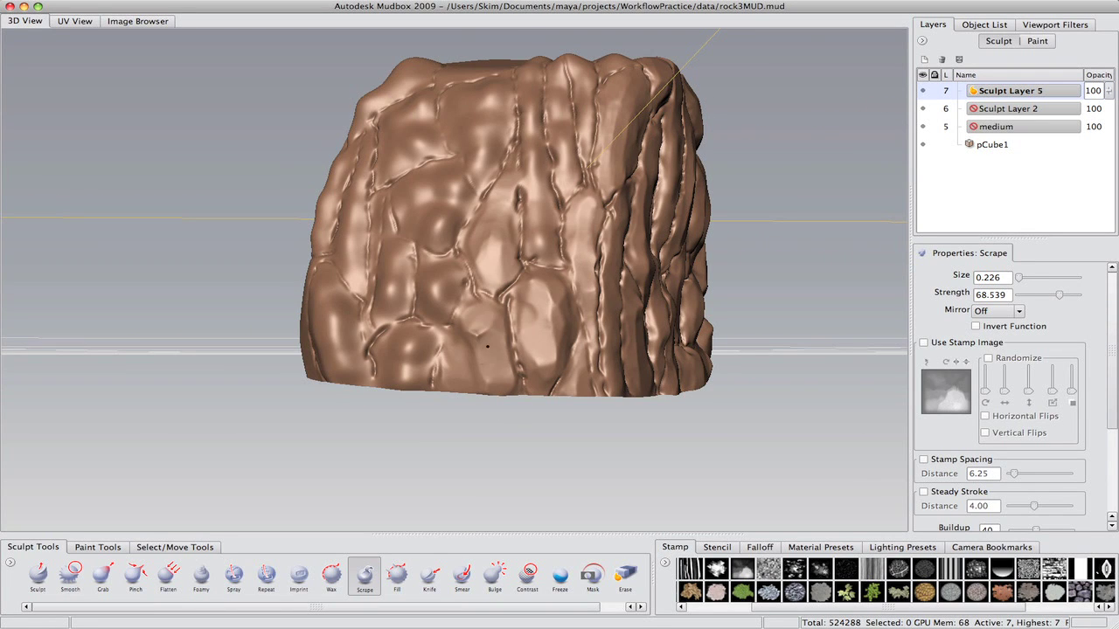
left_click_drag(409, 360, 454, 375, "alt")
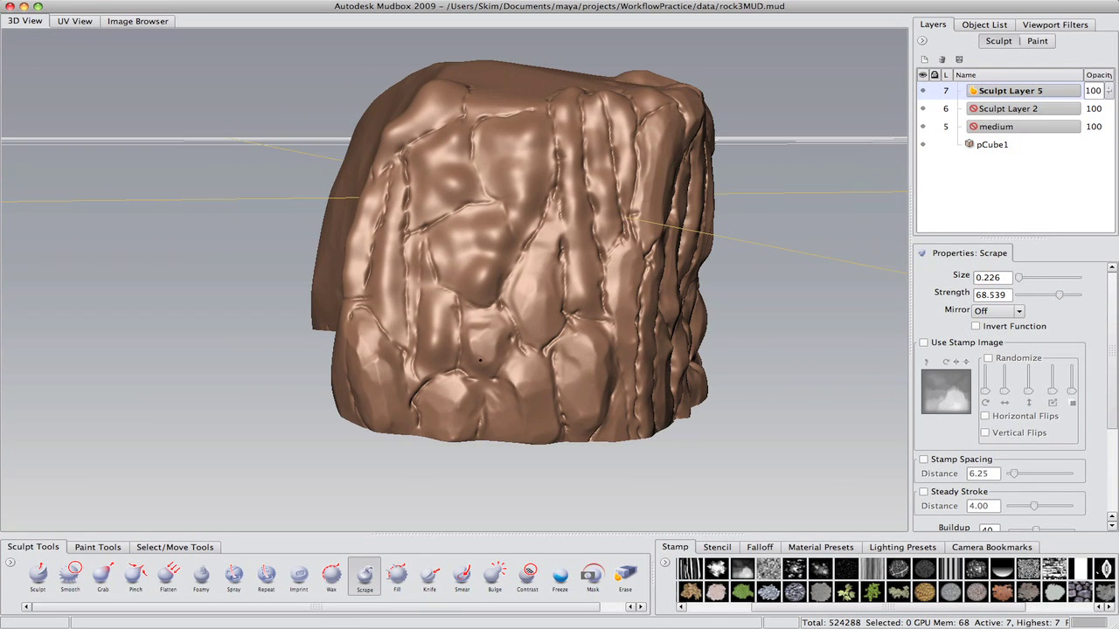
mouse_move(325, 404)
left_mouse_down("alt")
mouse_move(551, 239)
mouse_move(491, 236)
left_mouse_up("alt")
Briefly try Smooth, then scrape the end-face stones into crisper facets at Scrape size 0.133
left_click(168, 575)
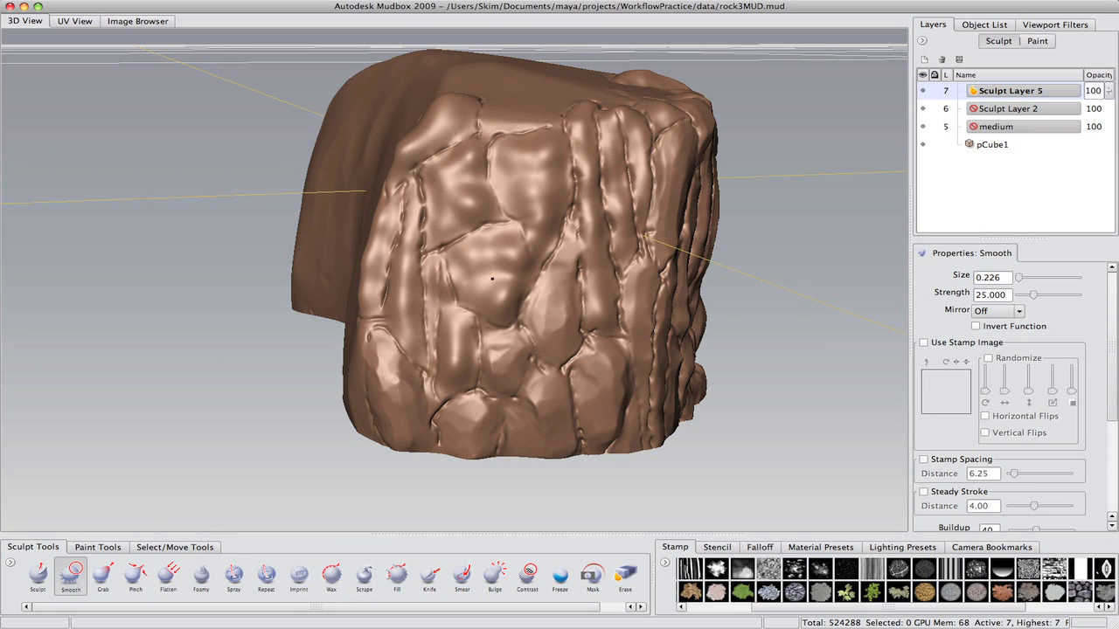
left_click(365, 575)
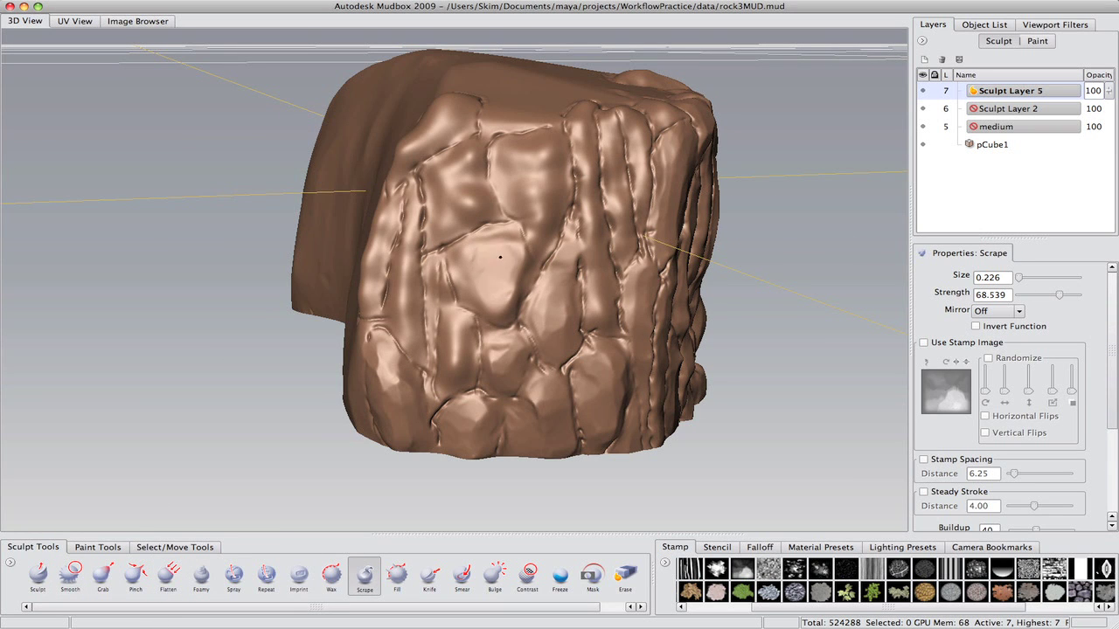
mouse_move(502, 252)
left_mouse_down("alt")
mouse_move(533, 240)
mouse_move(490, 224)
mouse_move(462, 264)
mouse_move(488, 280)
mouse_move(499, 238)
left_mouse_up("alt")
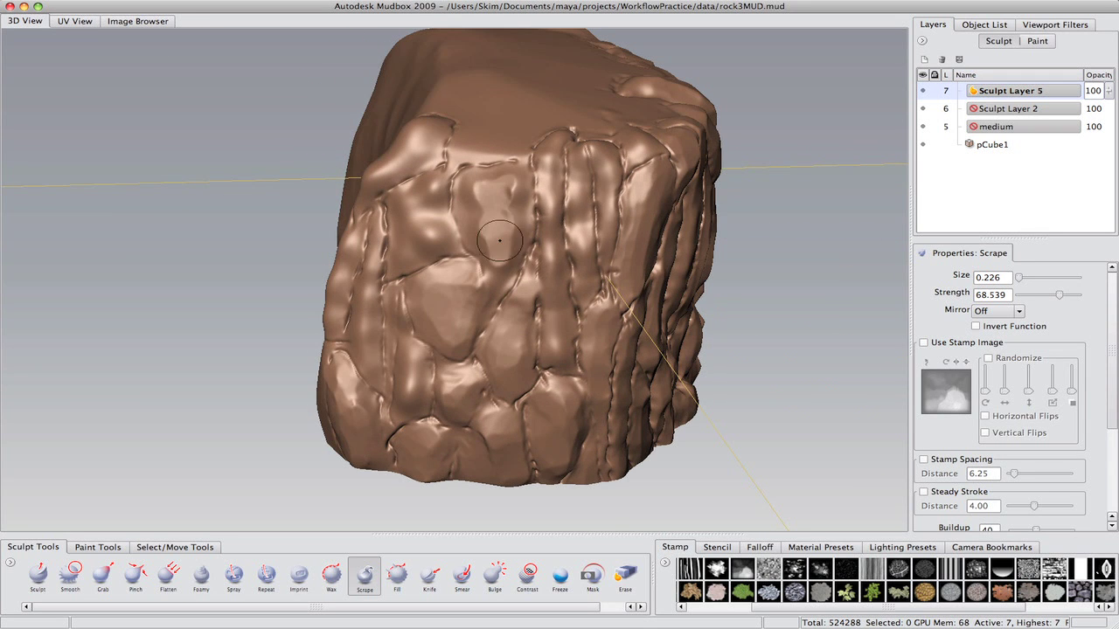
mouse_move(514, 181)
left_mouse_down("alt")
mouse_move(489, 196)
mouse_move(554, 222)
mouse_move(456, 232)
left_mouse_up("alt")
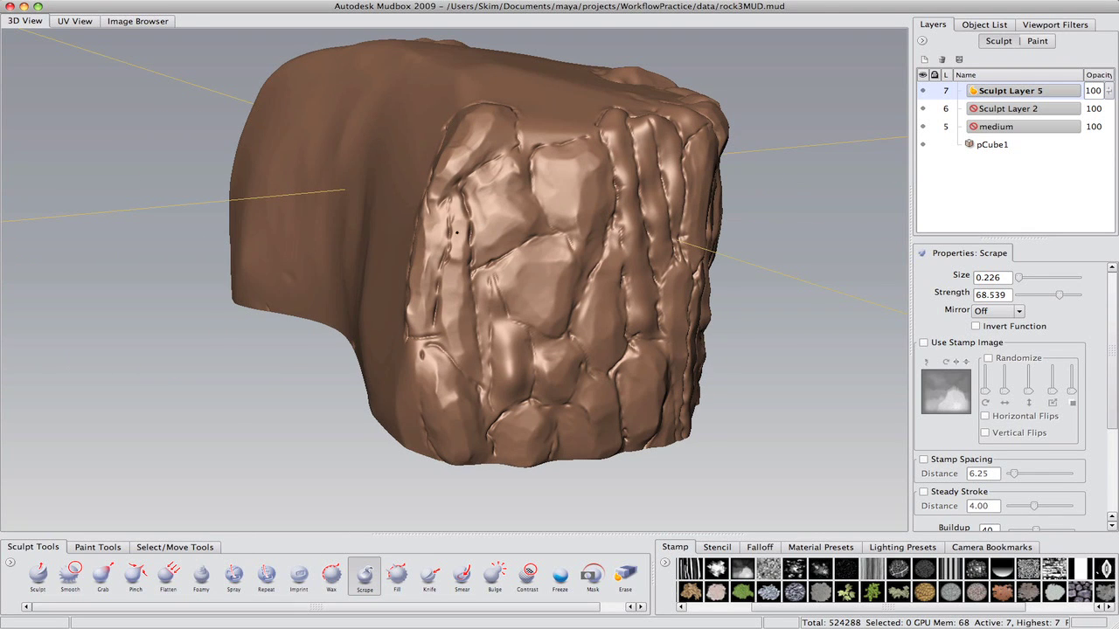
left_click_drag(507, 285, 516, 147, "alt")
left_click_drag(518, 316, 555, 181, "alt")
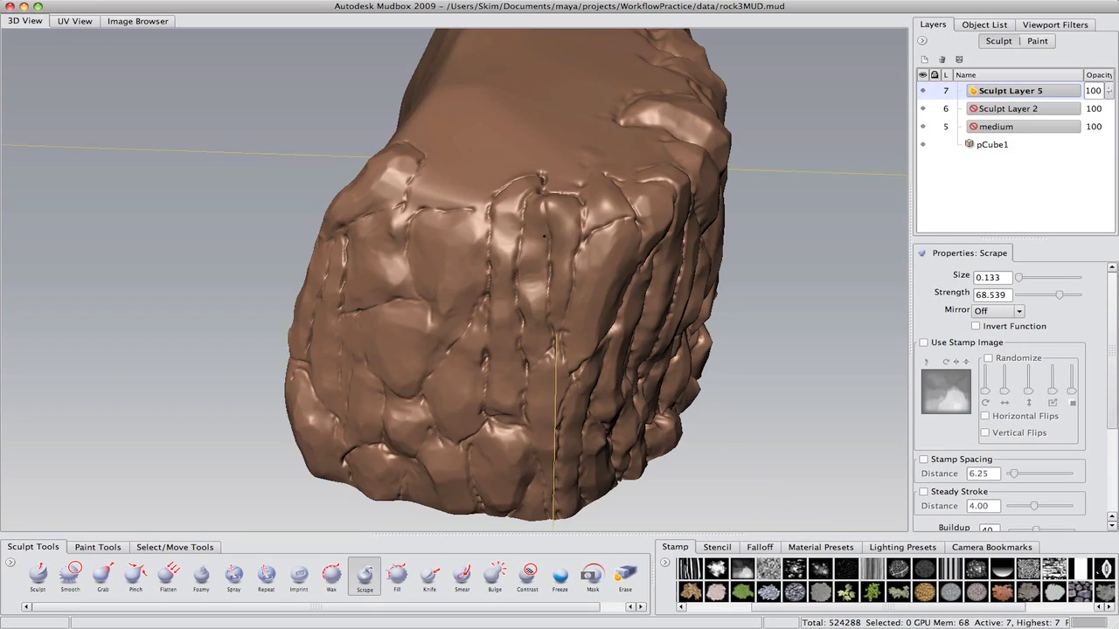
left_click_drag(570, 206, 531, 199, "alt")
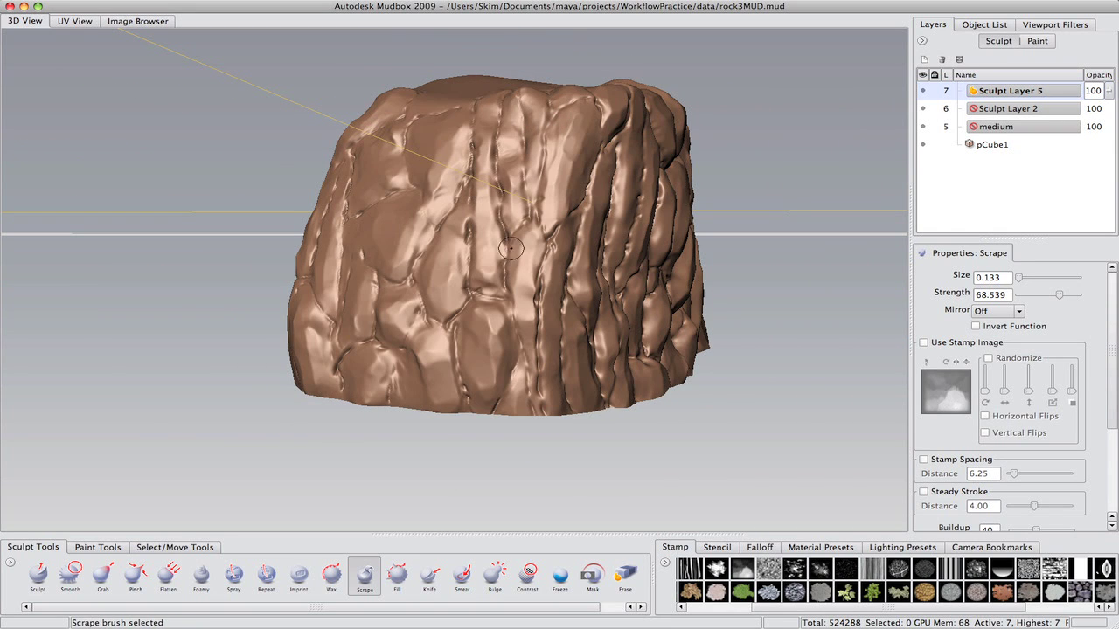
left_click_drag(546, 361, 475, 258, "alt")
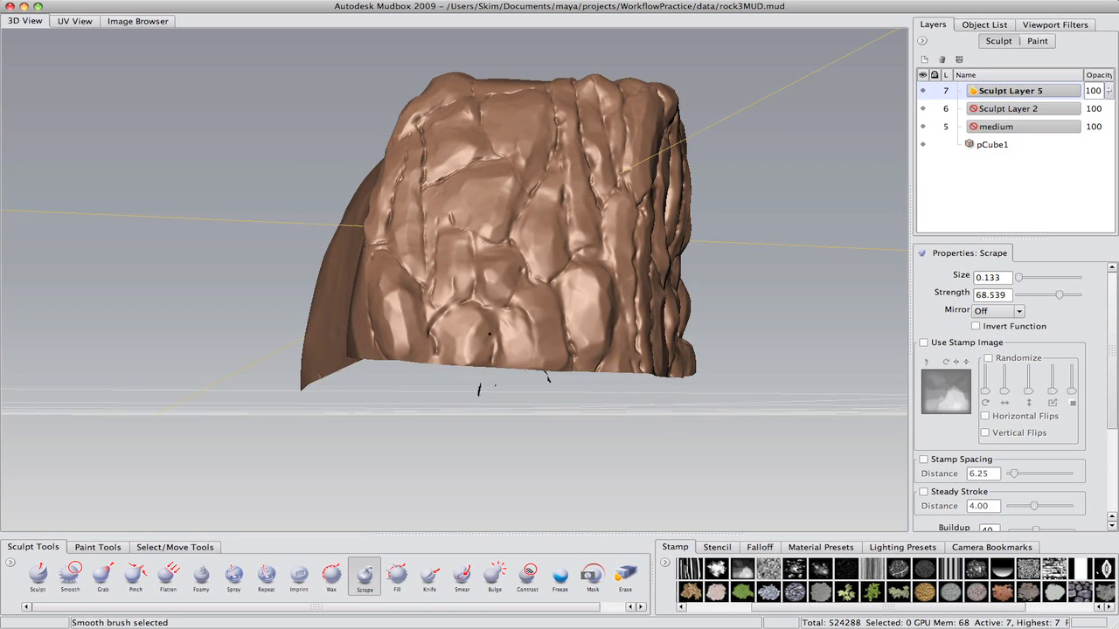
Scrape the rough end face again to sharpen its stones
left_click_drag(548, 378, 543, 245, "alt")
left_click_drag(557, 155, 481, 211, "alt")
mouse_move(569, 241)
left_mouse_down("alt")
mouse_move(558, 206)
mouse_move(545, 250)
mouse_move(522, 171)
mouse_move(510, 190)
mouse_move(564, 378)
mouse_move(557, 329)
left_mouse_up("alt")
key("1")
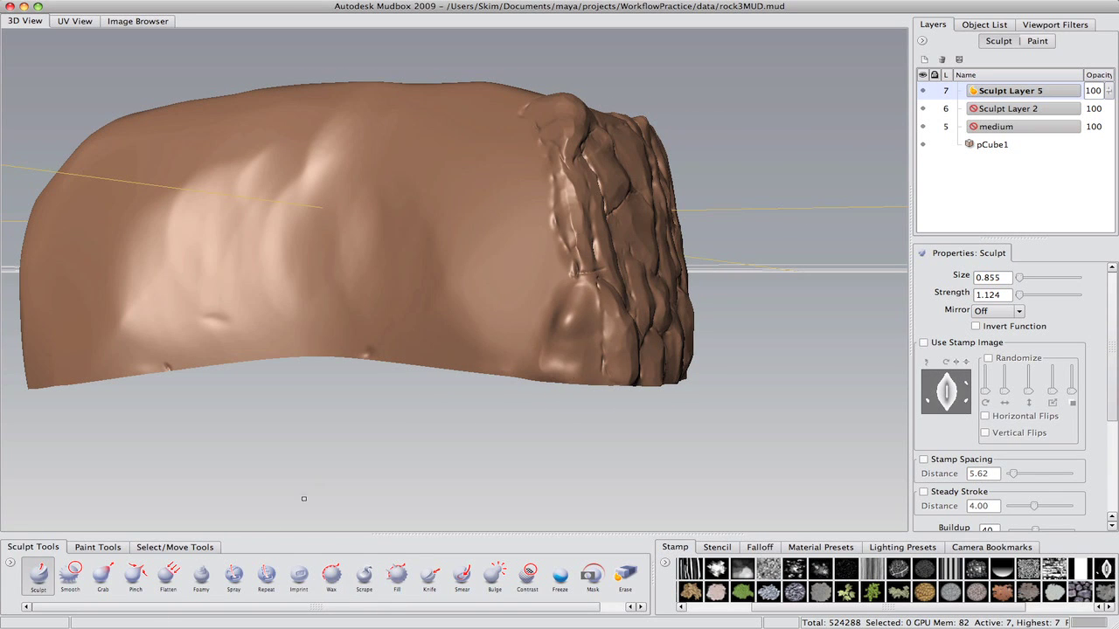
key("0")
mouse_move(303, 499)
left_mouse_down("alt")
mouse_move(544, 462)
mouse_move(616, 318)
left_mouse_up("alt")
left_click_drag(579, 363, 350, 393, "alt")
Pass over the rock front with Smooth and Sculpt, then reduce Scrape Size to 0.182
key("2")
left_click(50, 569)
left_click_drag(559, 262, 490, 260, "alt")
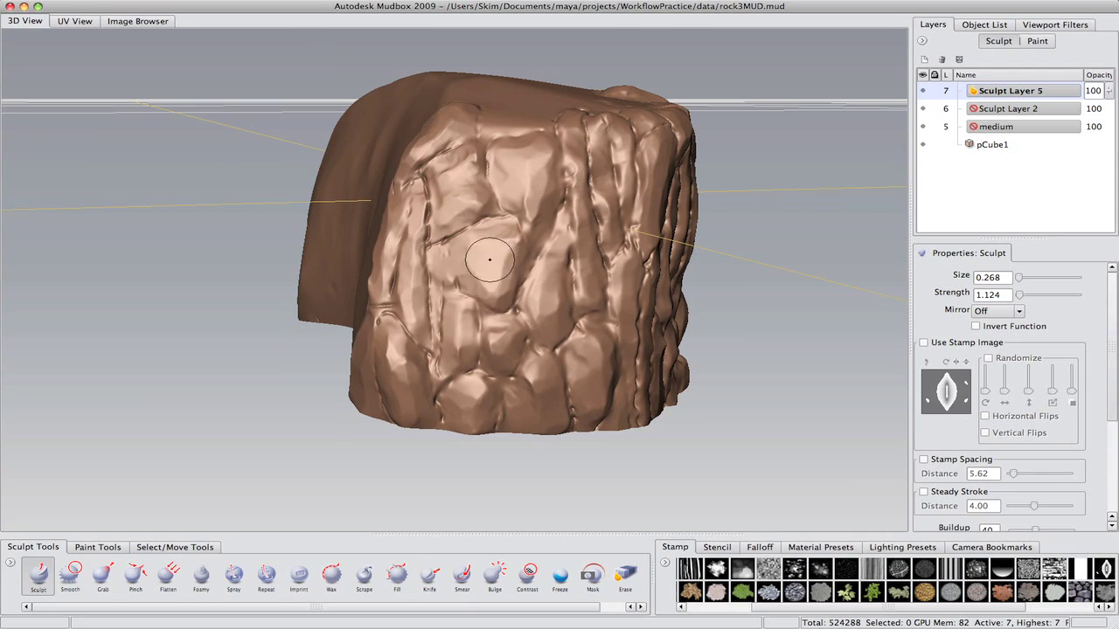
mouse_move(445, 363)
left_mouse_down("alt")
mouse_move(522, 262)
mouse_move(551, 259)
mouse_move(502, 252)
left_mouse_up("alt")
key("0")
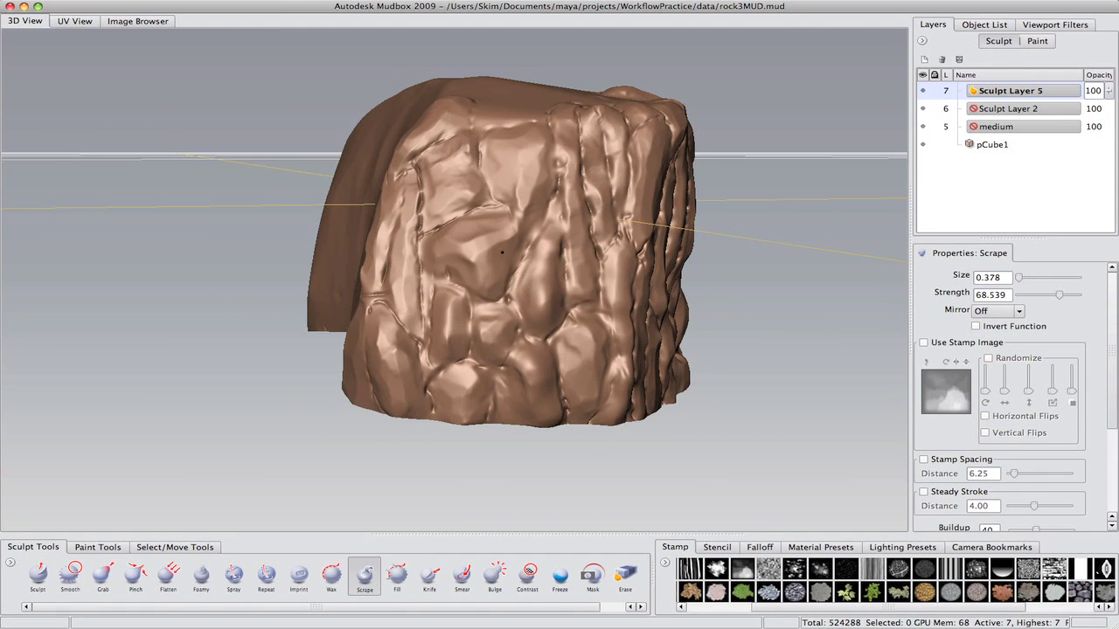
mouse_move(538, 303)
left_mouse_down("alt")
mouse_move(489, 306)
mouse_move(569, 324)
mouse_move(598, 245)
mouse_move(489, 354)
mouse_move(529, 361)
mouse_move(532, 302)
mouse_move(443, 251)
left_mouse_up("alt")
key("shift")
right_click_drag(443, 262, 472, 288, "alt")
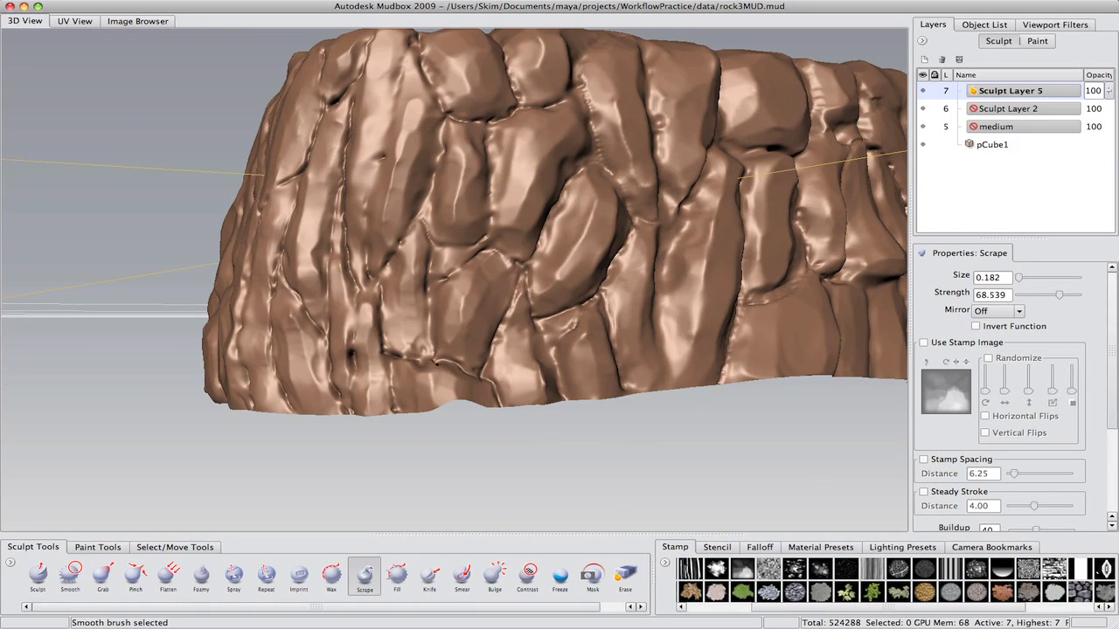
Set the Scrape brush to size 0.048 and strength 100, frame the rock, and review its end face
mouse_move(472, 289)
left_mouse_down("alt")
mouse_move(452, 275)
mouse_move(569, 392)
mouse_move(578, 213)
mouse_move(529, 220)
left_mouse_up("alt")
right_click_drag(507, 207, 568, 221, "alt")
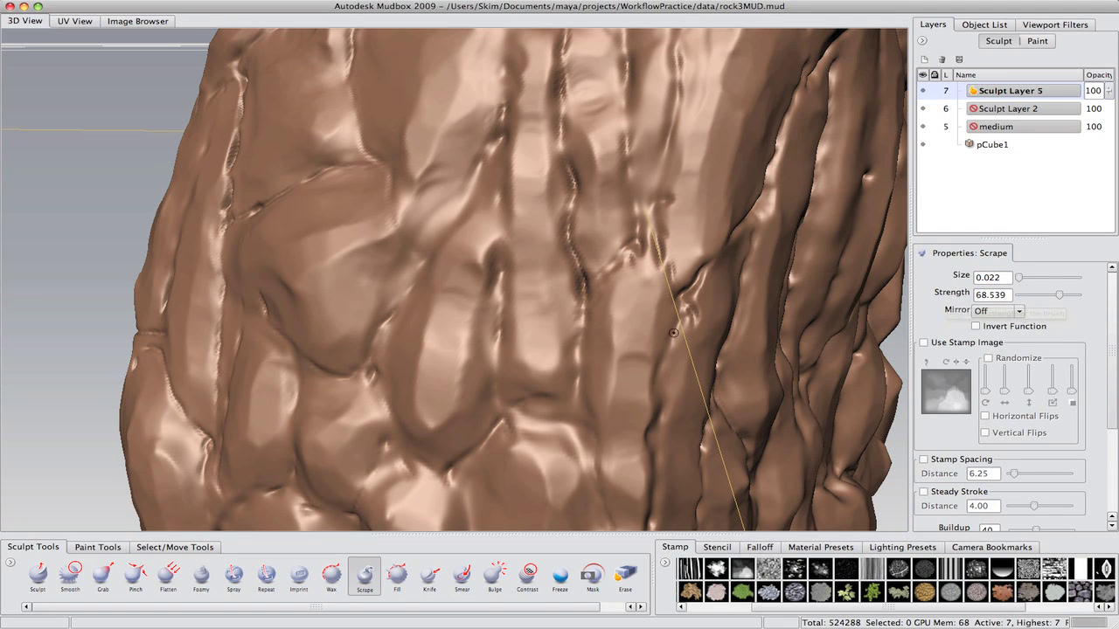
key("f")
left_click_drag(560, 282, 520, 300)
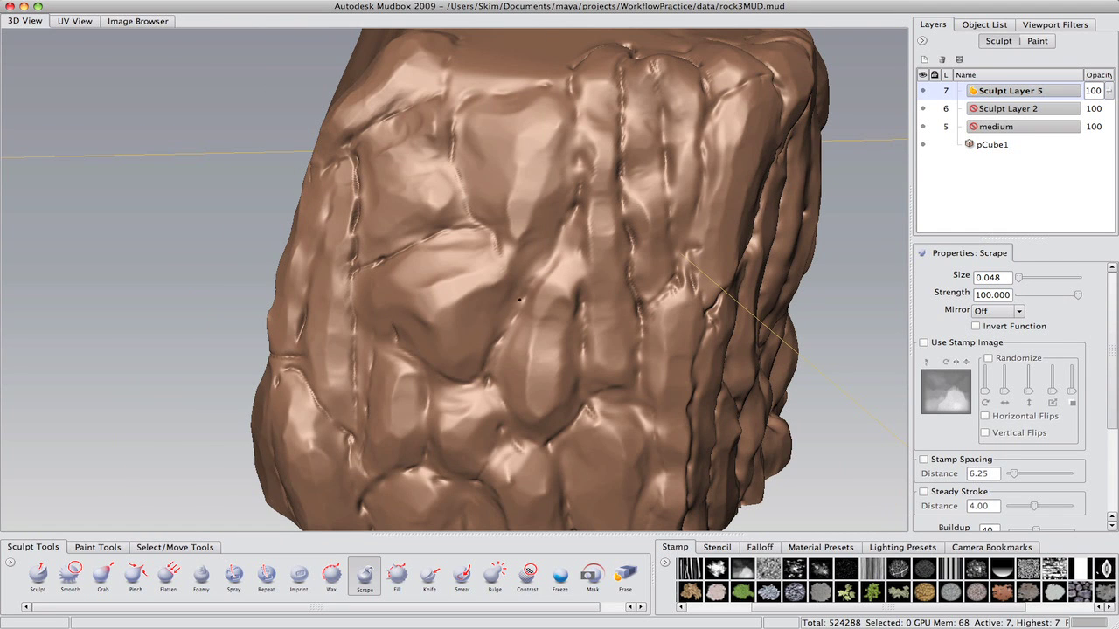
left_click_drag(502, 397, 549, 293, "alt")
left_click_drag(496, 259, 490, 236, "alt")
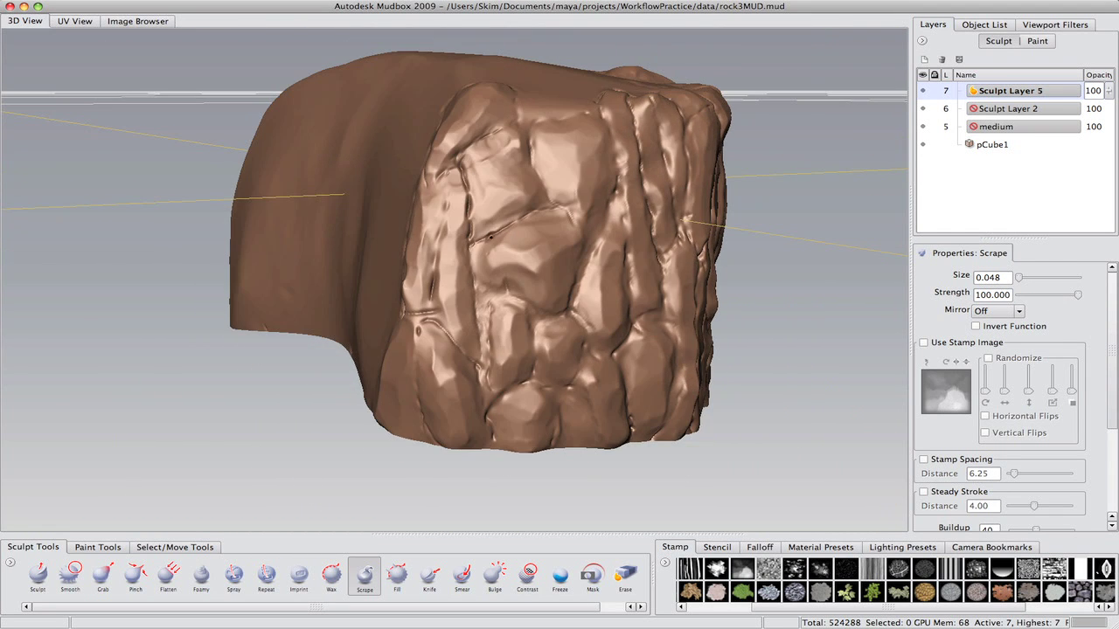